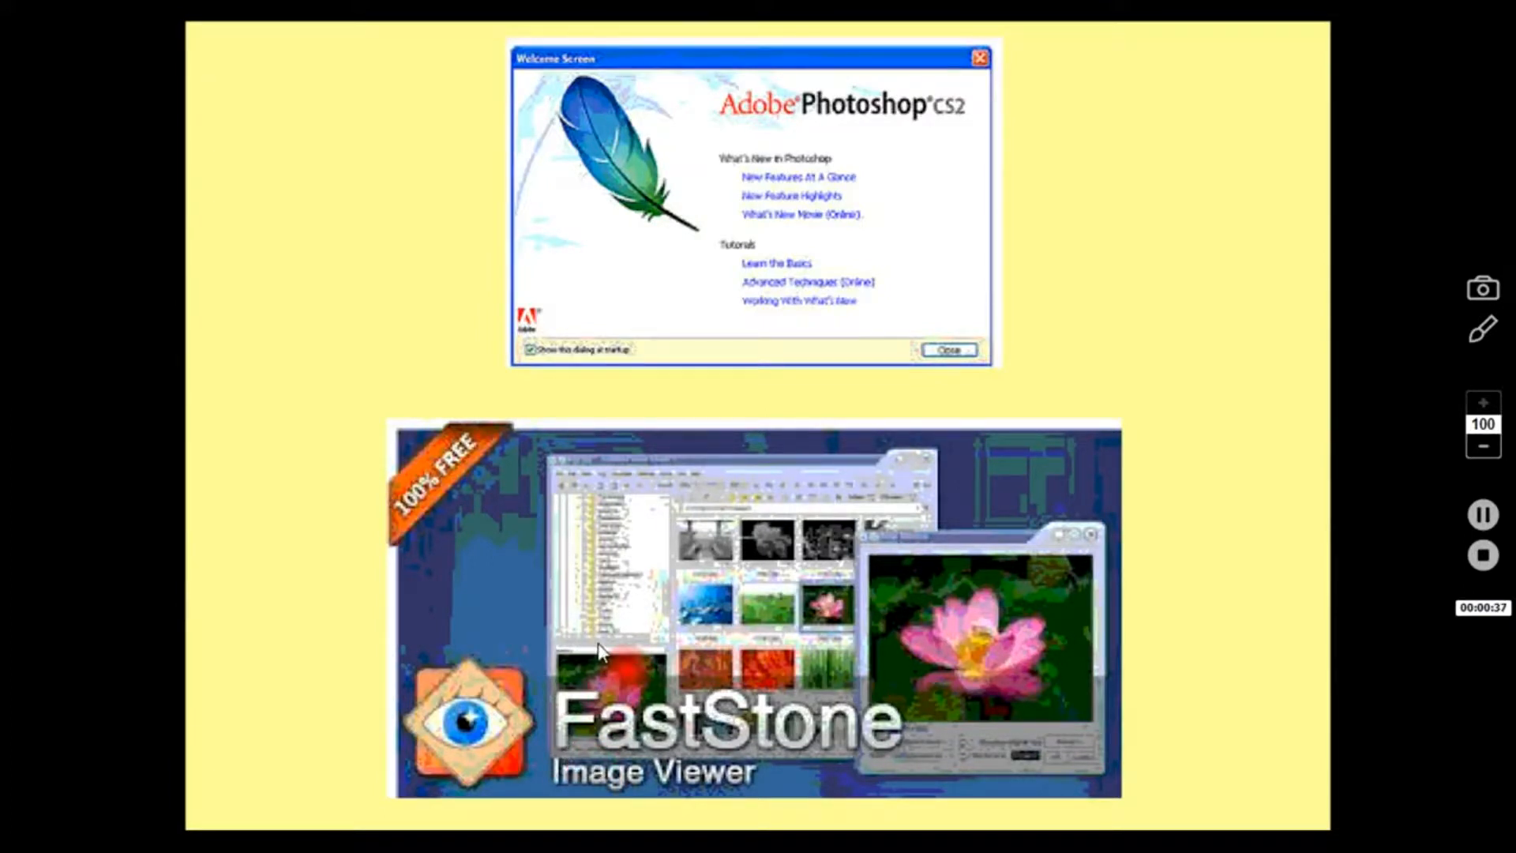
Switch to Photoshop and close the bluebell wood.jpg image.
{"action": "key", "text": "alt+Tab"}
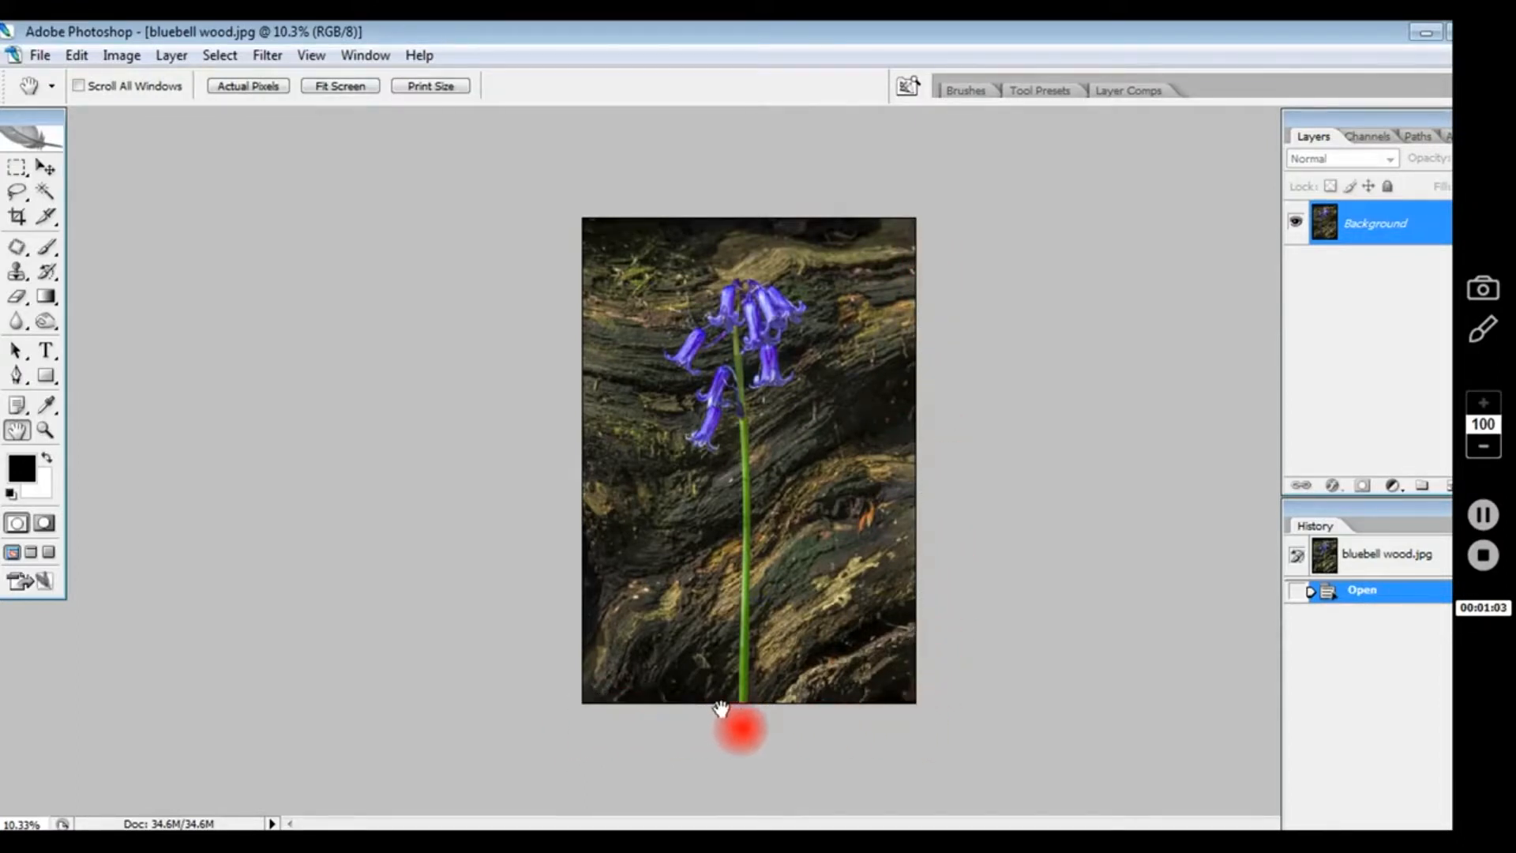
{"action": "key", "text": "ctrl+plus"}
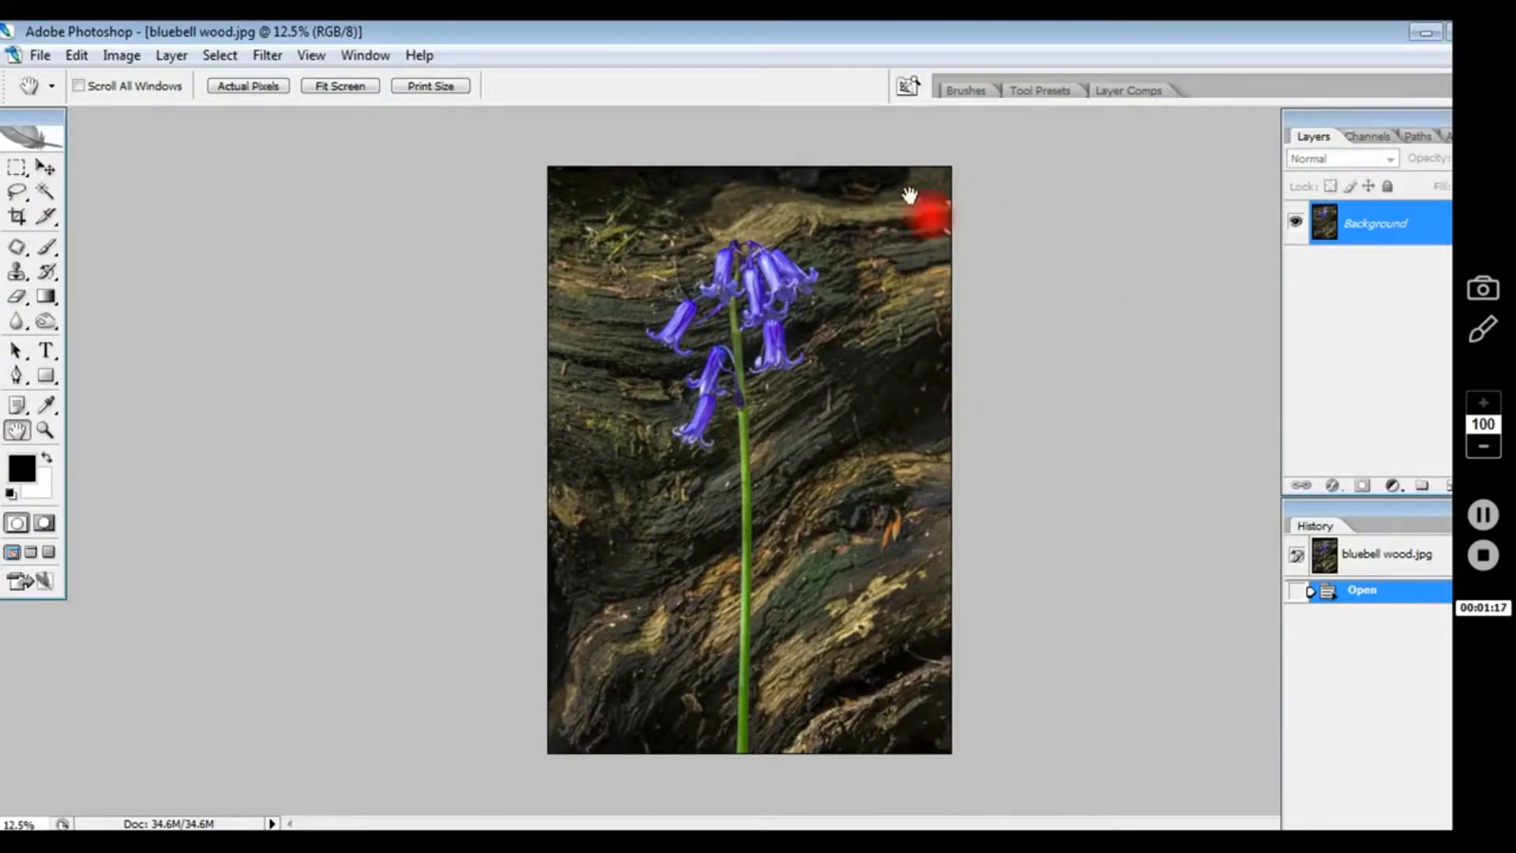
{"action": "left_click", "coordinate": [39, 55]}
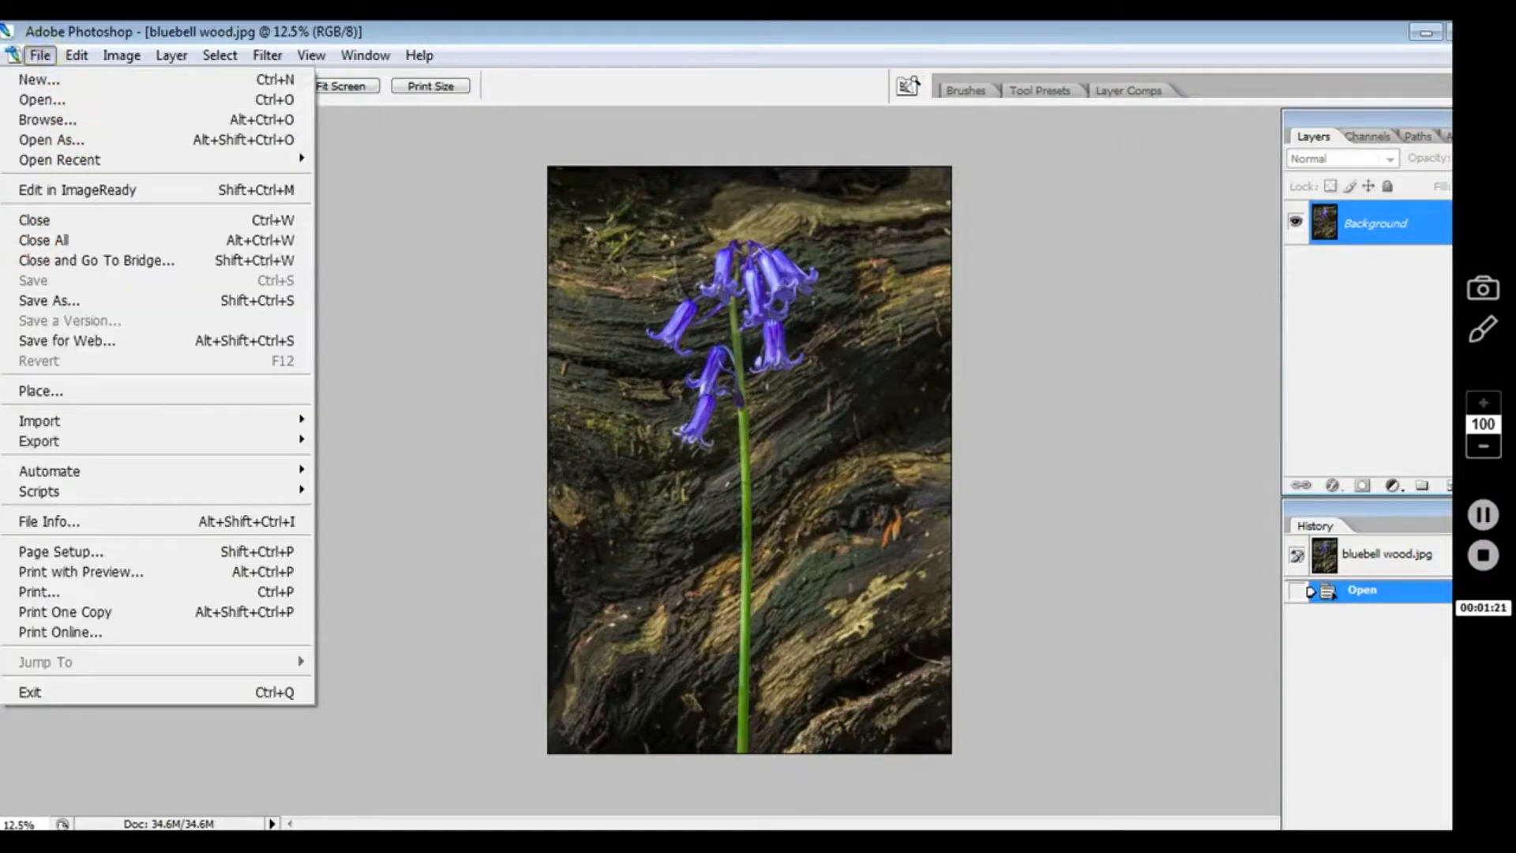
{"action": "left_click", "coordinate": [52, 223]}
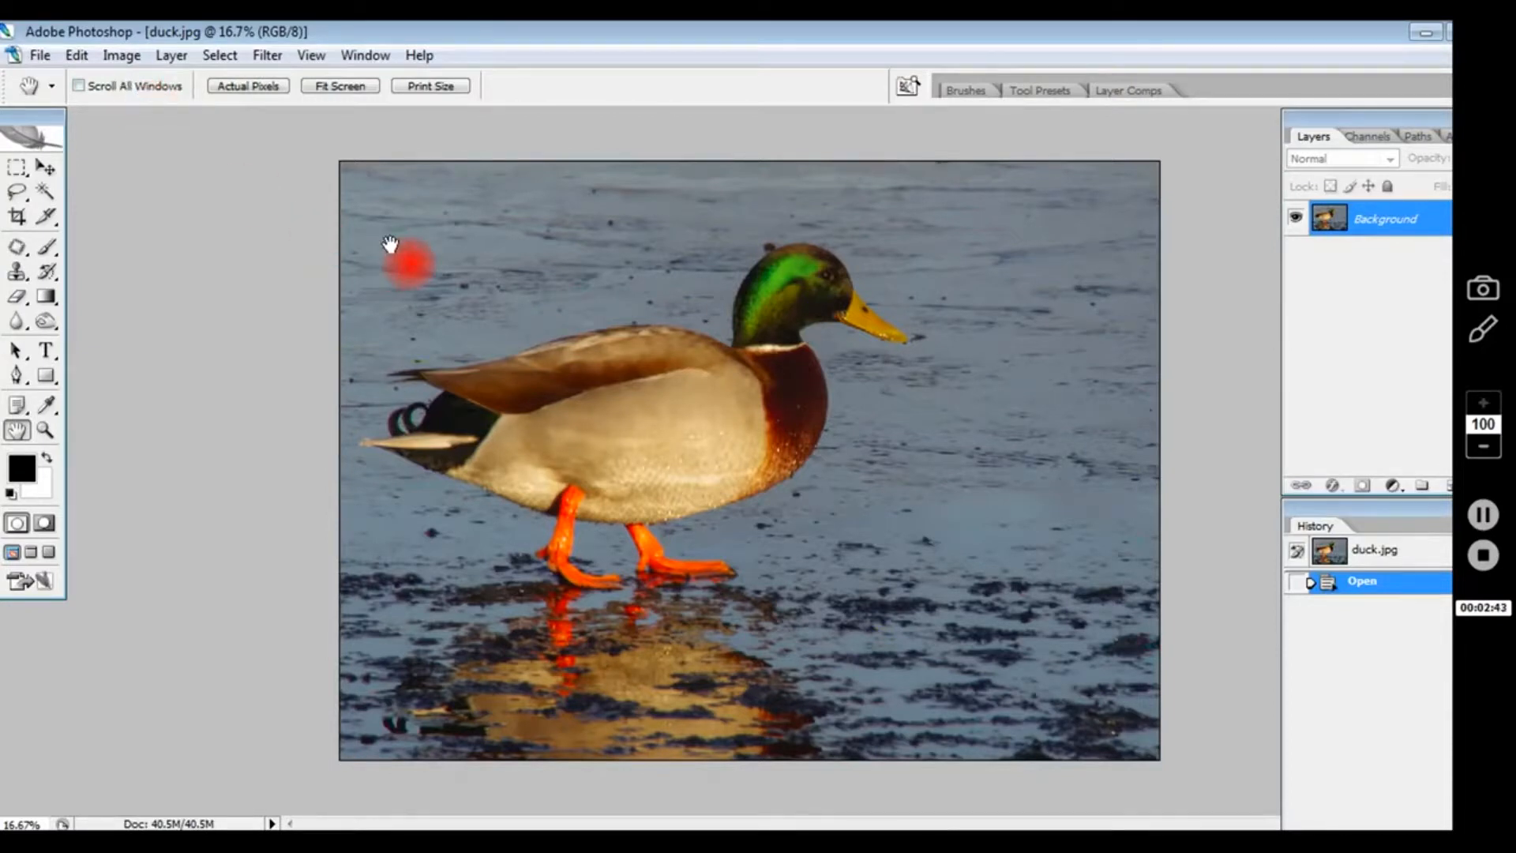
Resize the duck image to a document width of 15.5 inches with its proportions constrained.
{"action": "left_click", "coordinate": [122, 55]}
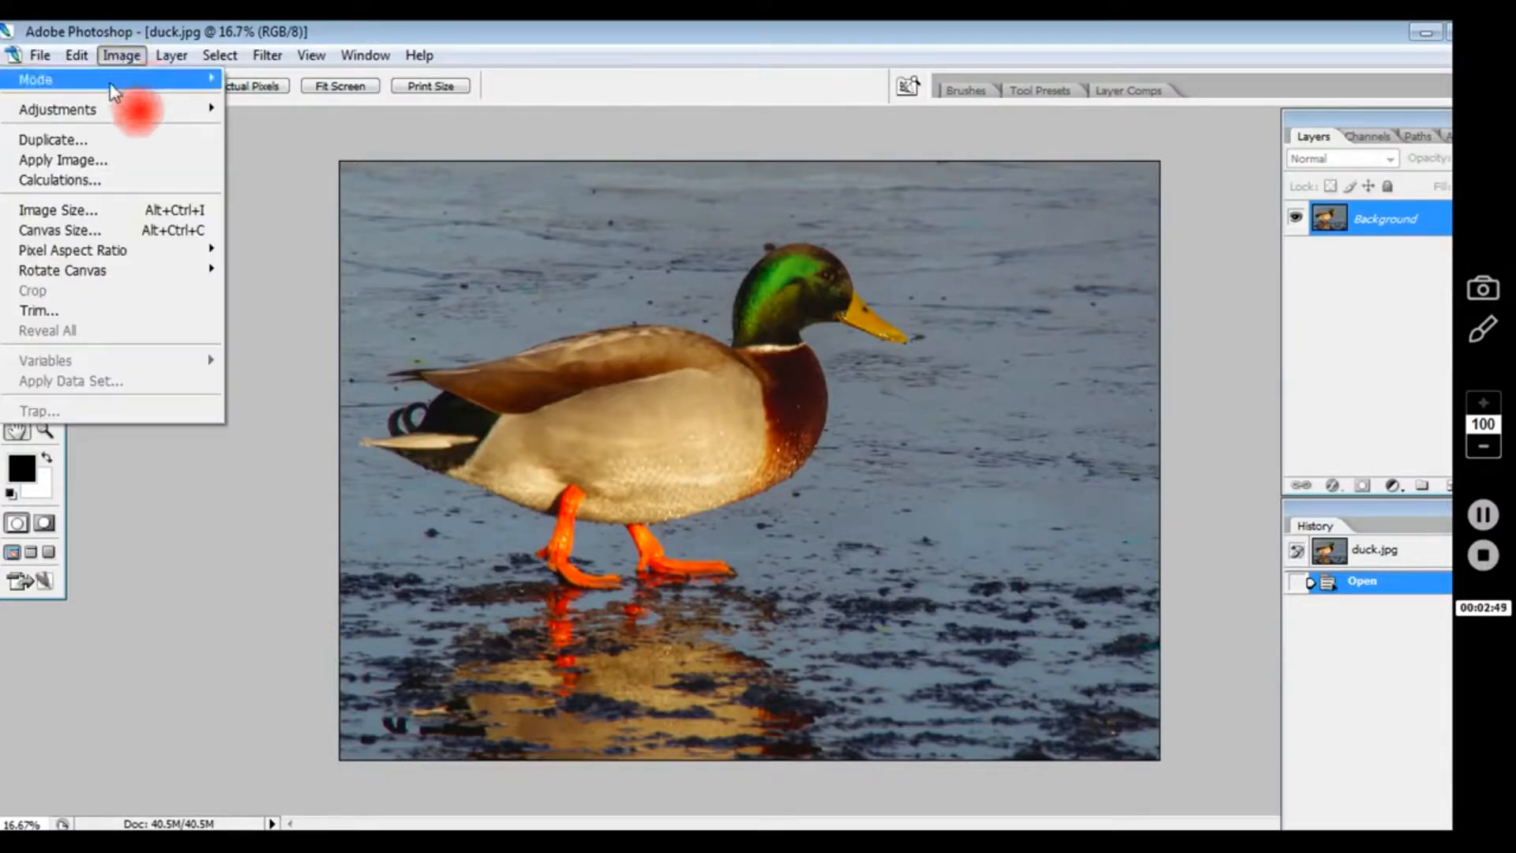
{"action": "left_click", "coordinate": [75, 212]}
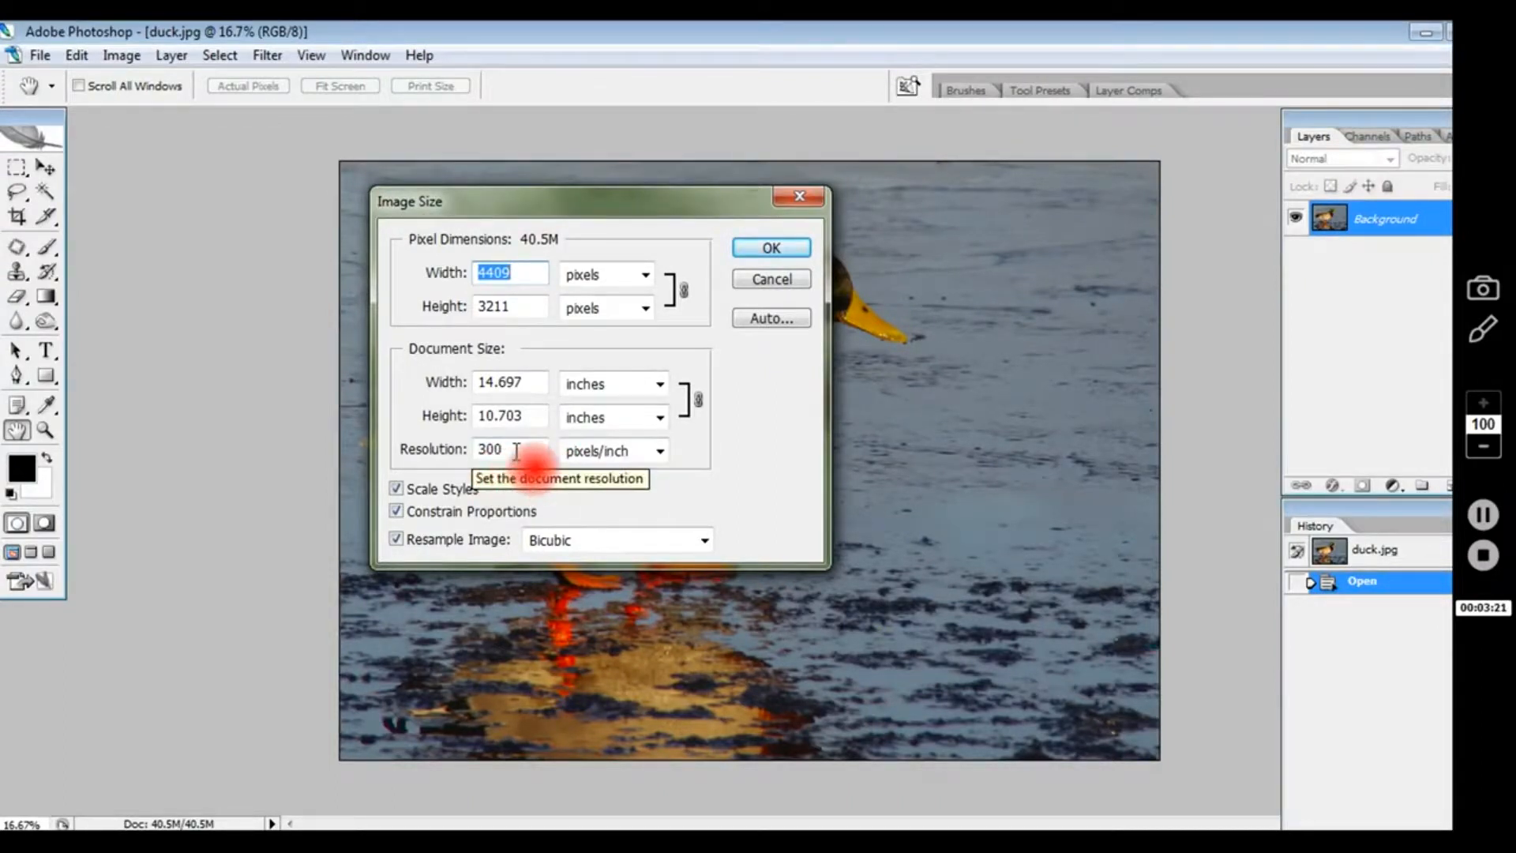
{"action": "left_click", "coordinate": [517, 451]}
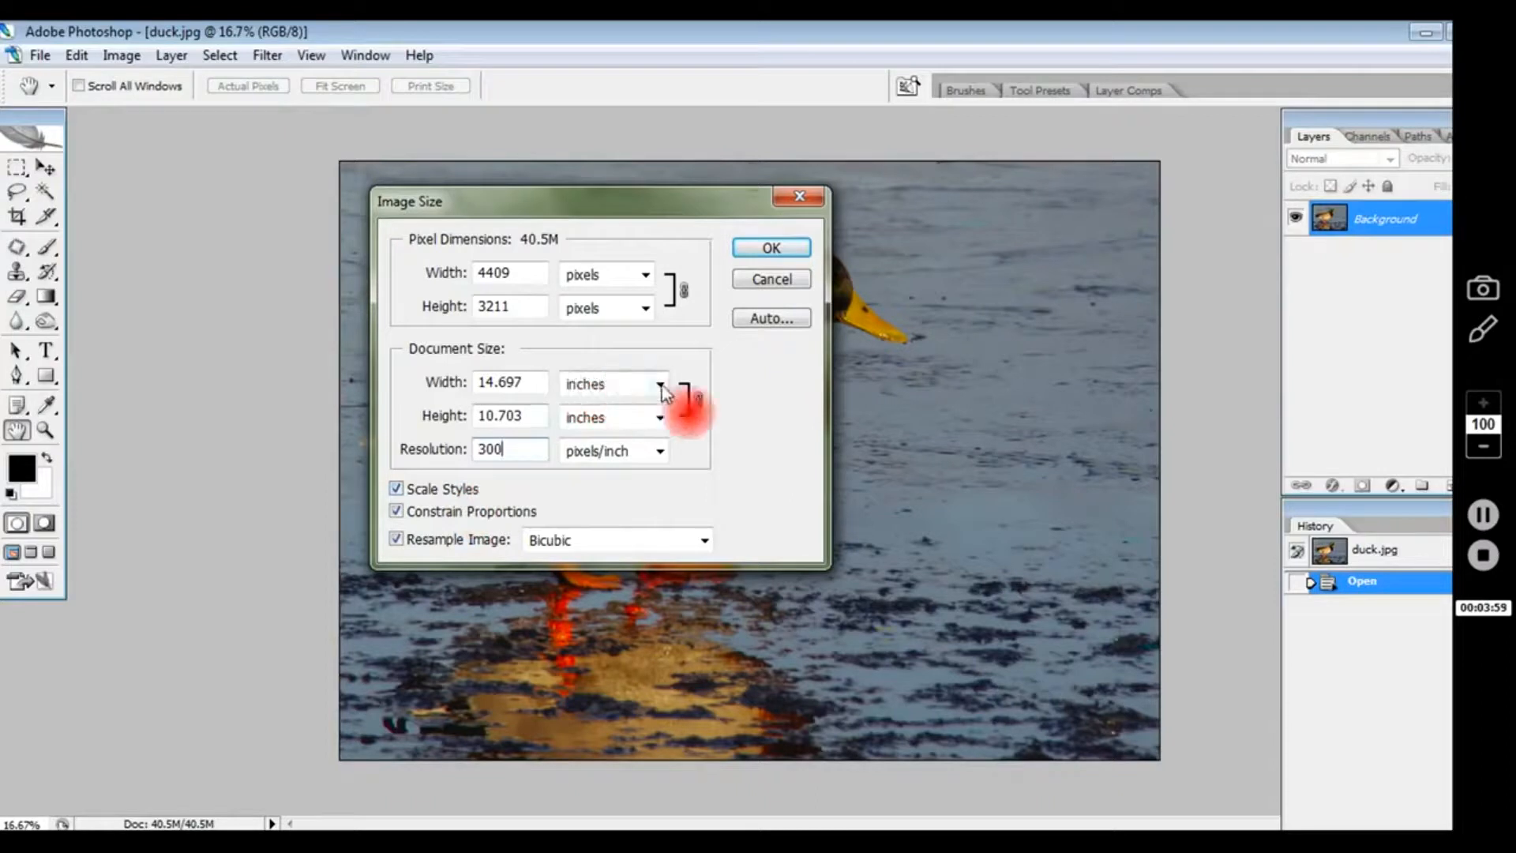
{"action": "left_click", "coordinate": [530, 381]}
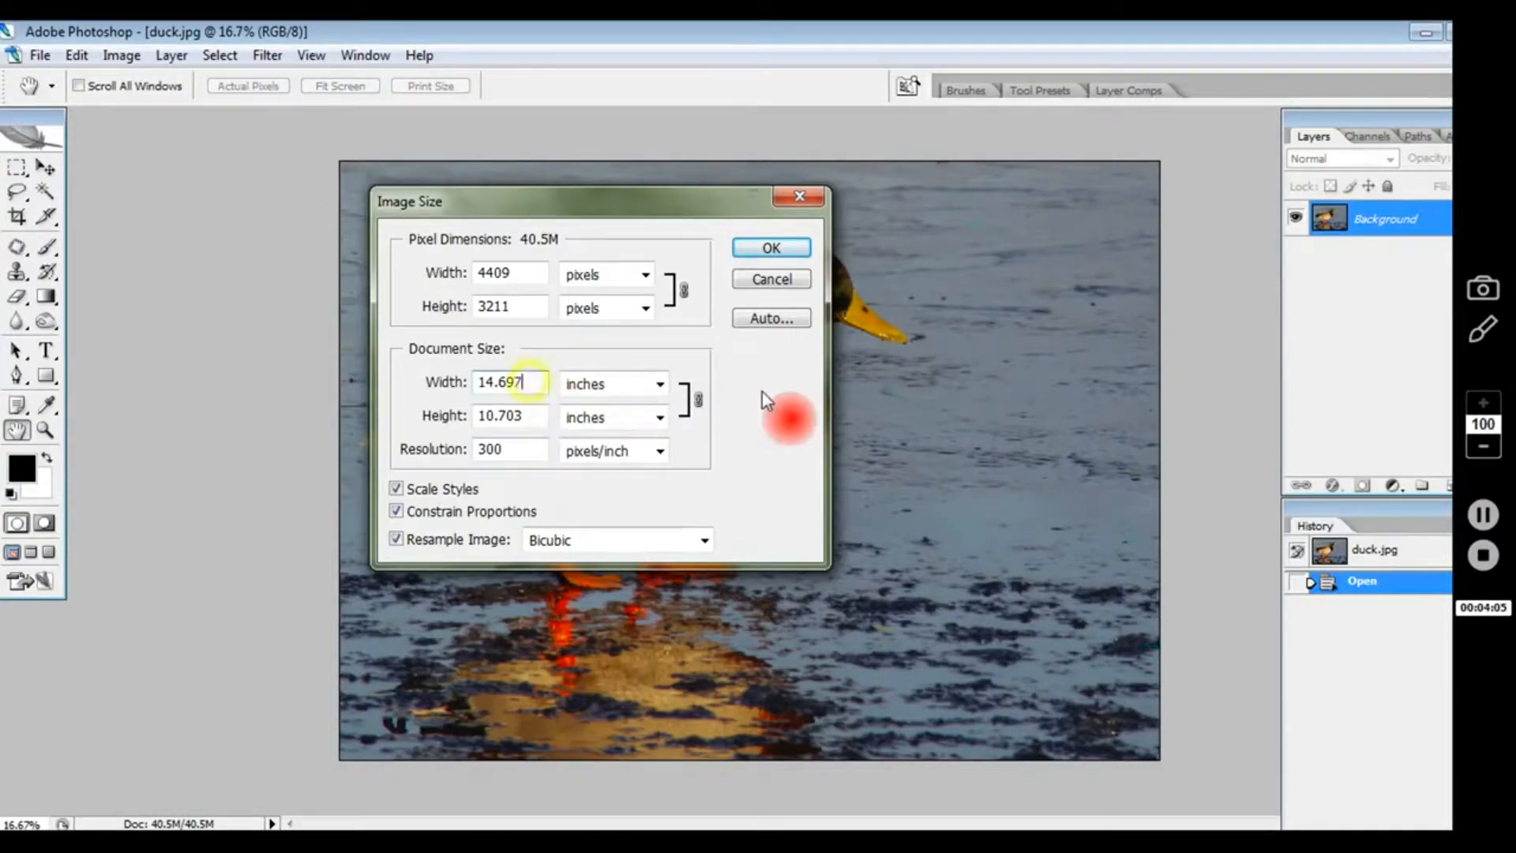
{"action": "key", "text": "BackSpace"}
{"action": "key", "text": "BackSpace"}
{"action": "key", "text": "BackSpace"}
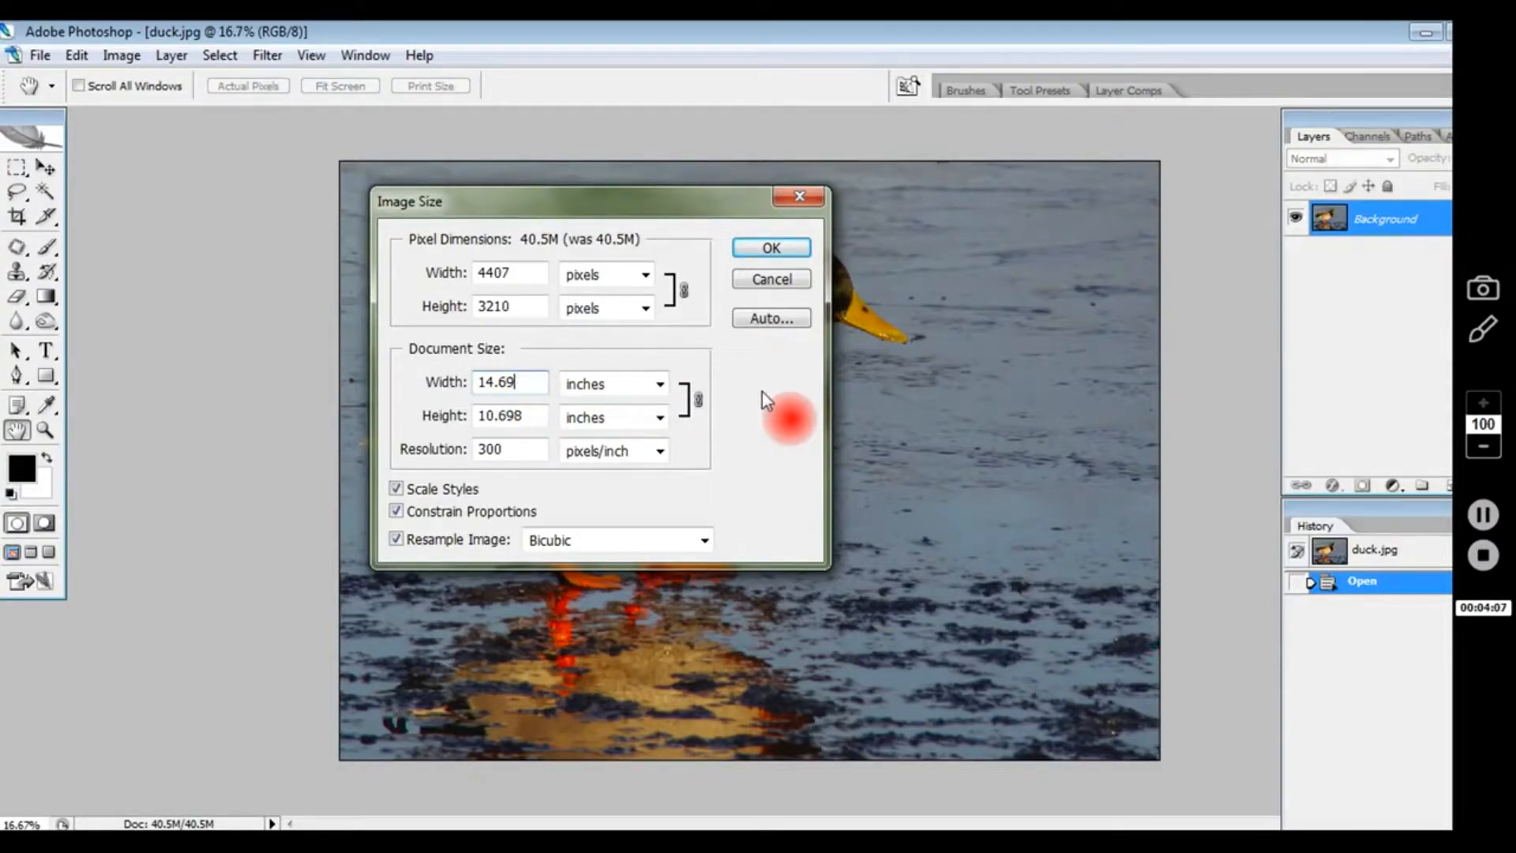
{"action": "key", "text": "BackSpace"}
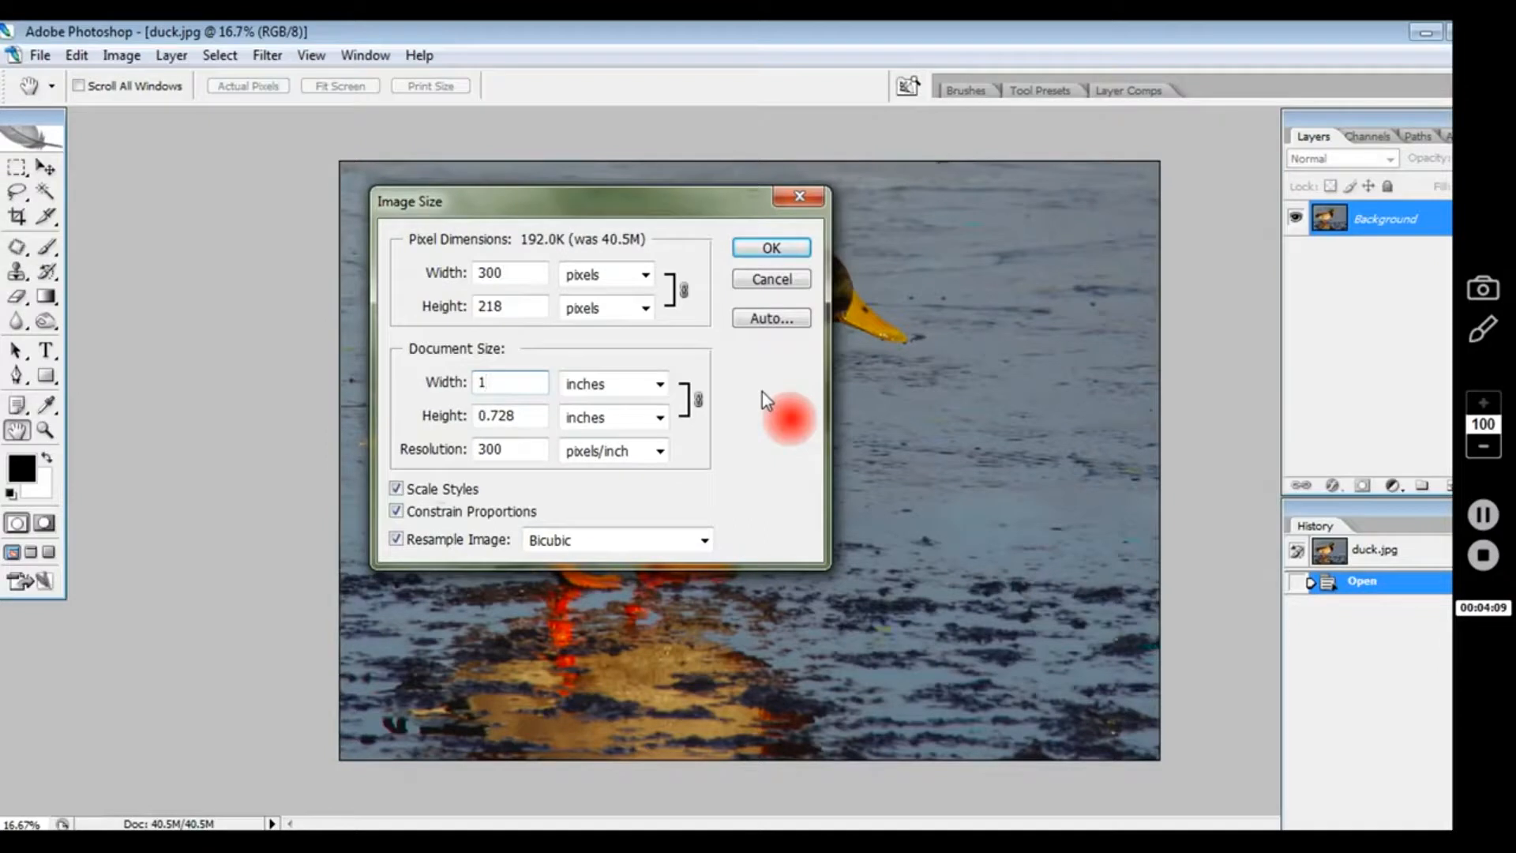
{"action": "type", "text": "15.5"}
{"action": "key", "text": "BackSpace"}
{"action": "key", "text": "BackSpace"}
{"action": "key", "text": "BackSpace"}
{"action": "key", "text": "BackSpace"}
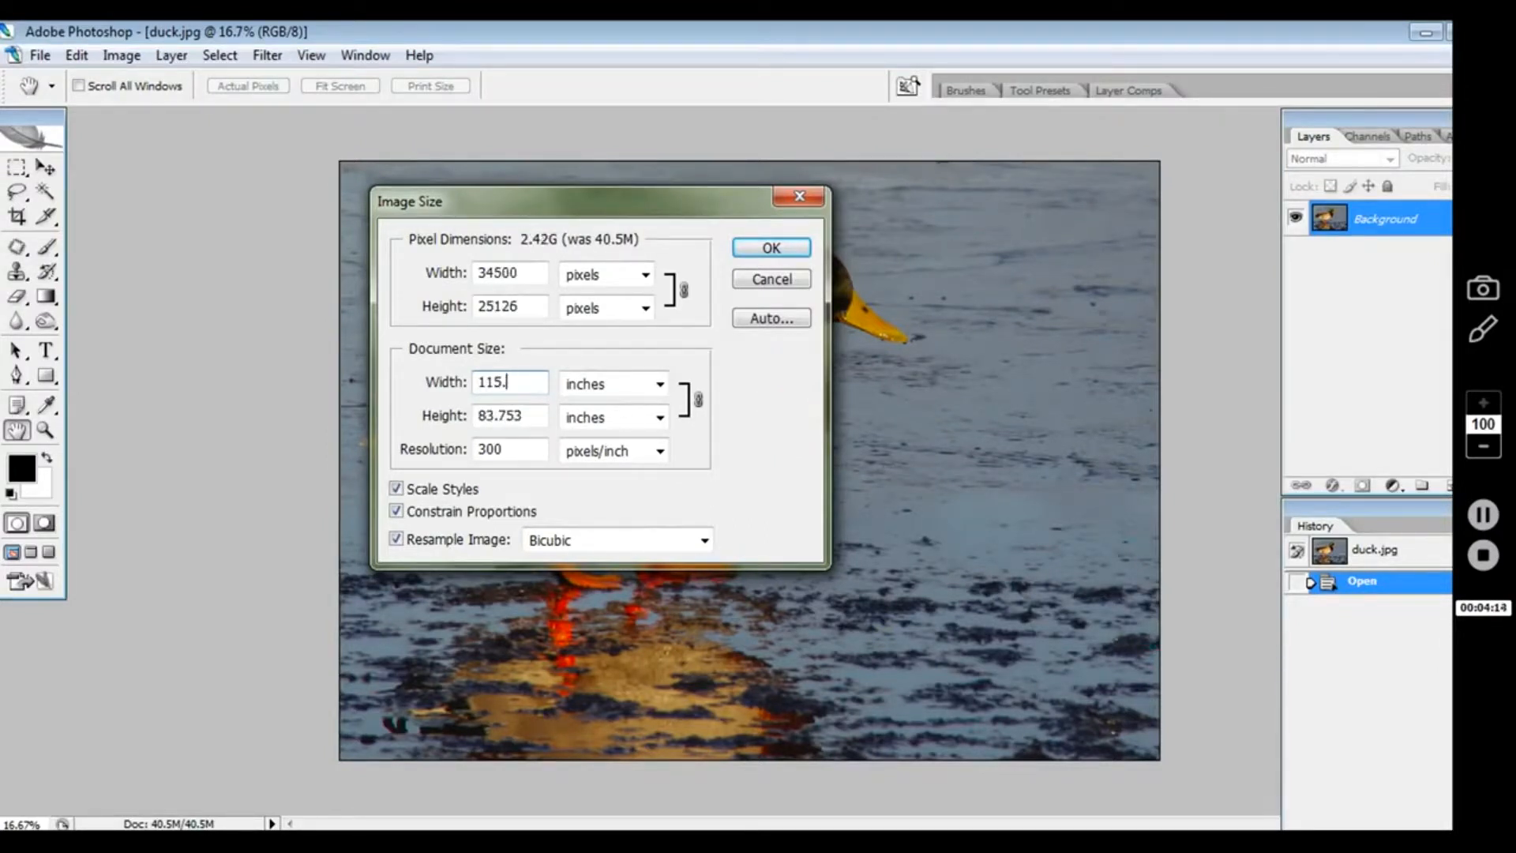
{"action": "type", "text": "5.5"}
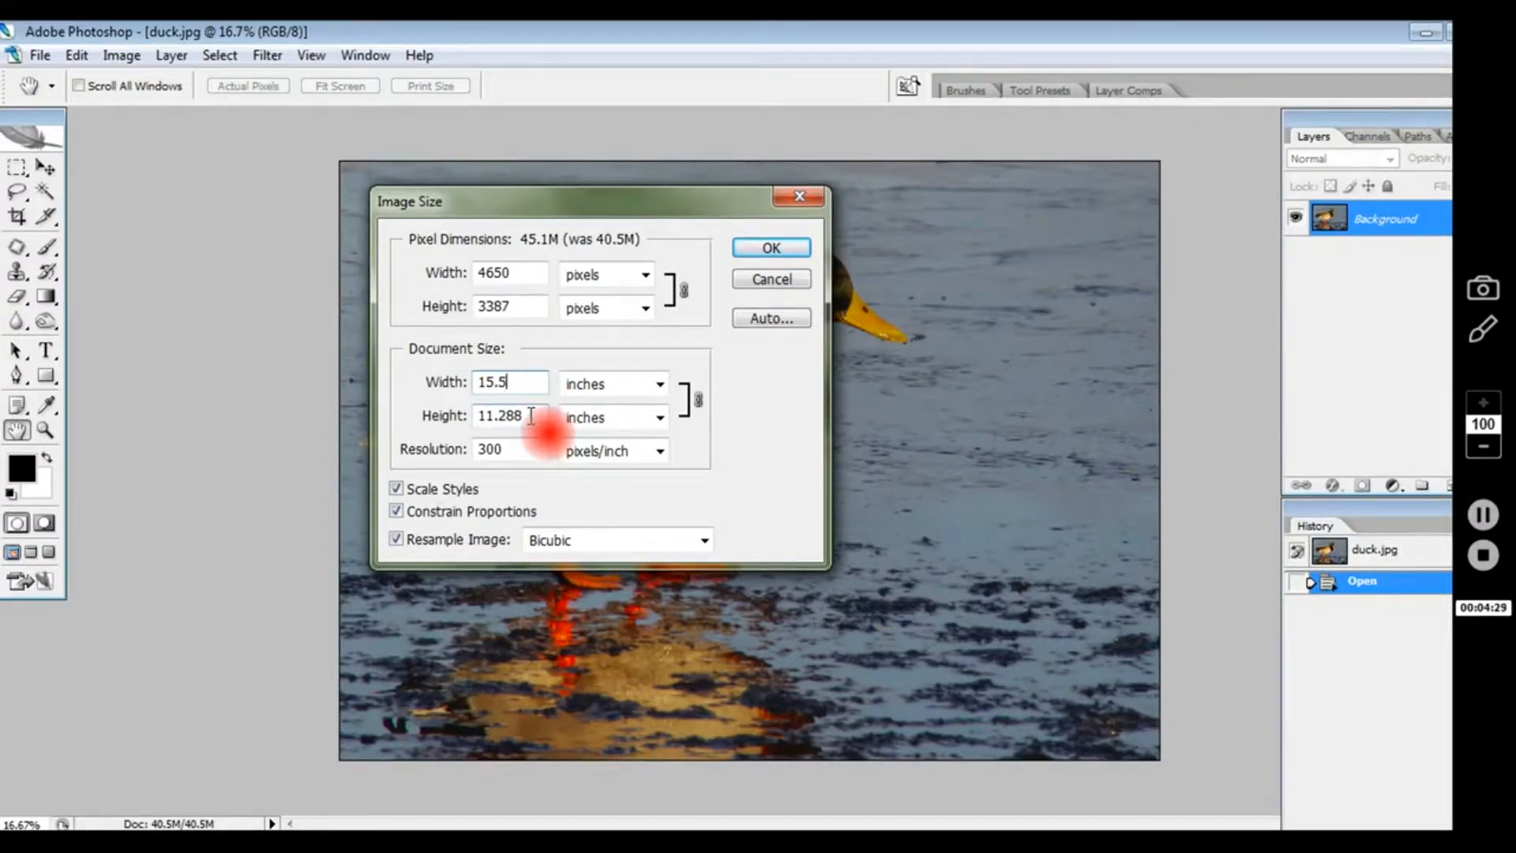
{"action": "left_click", "coordinate": [786, 249]}
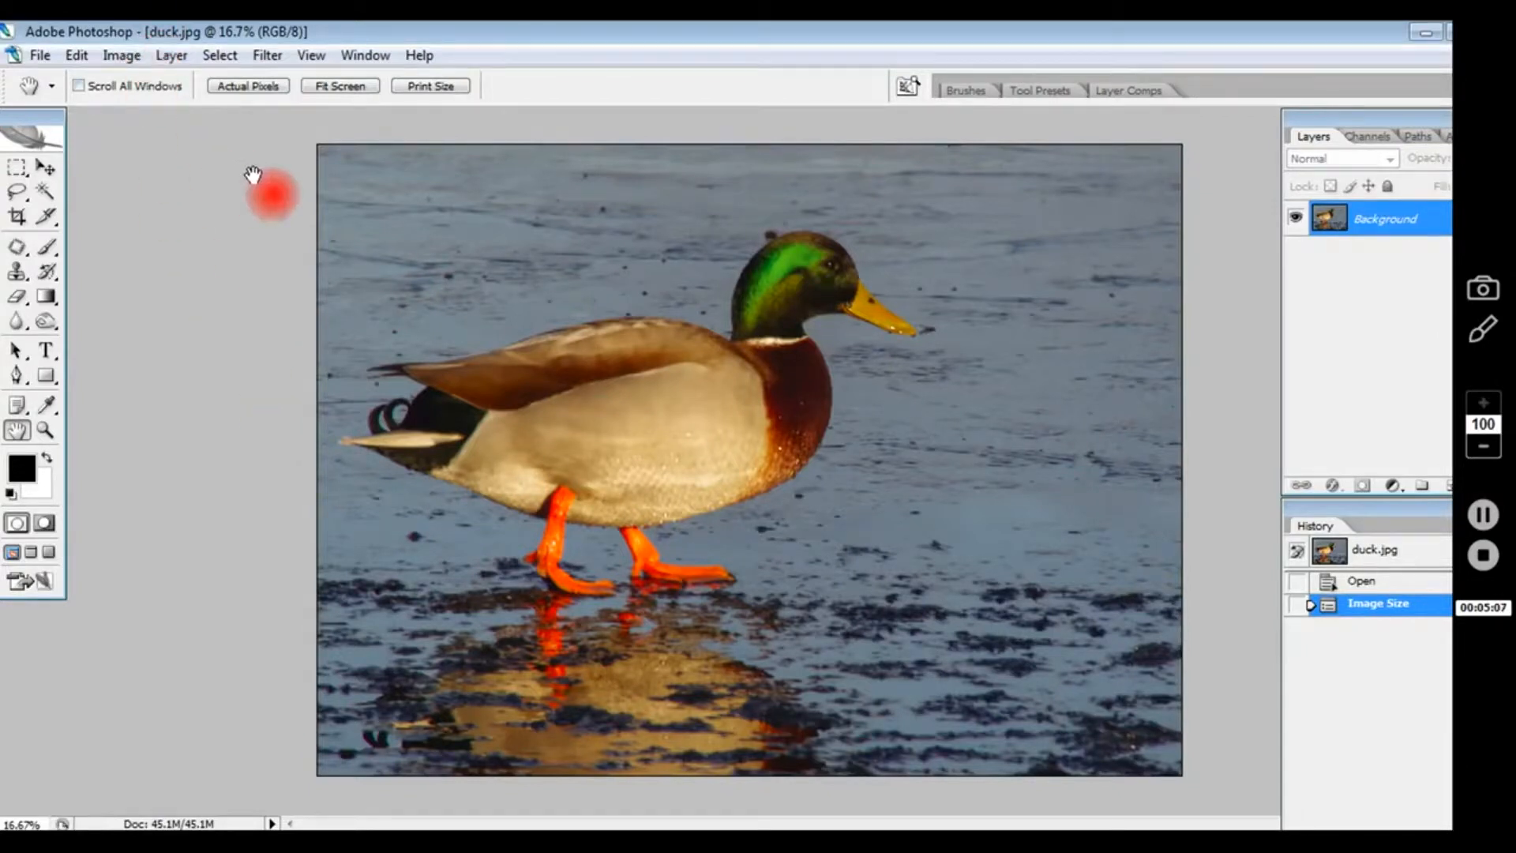
Set the duck image's new canvas size to 16 inches wide by 12 inches high, using absolute dimensions.
{"action": "left_click", "coordinate": [123, 56]}
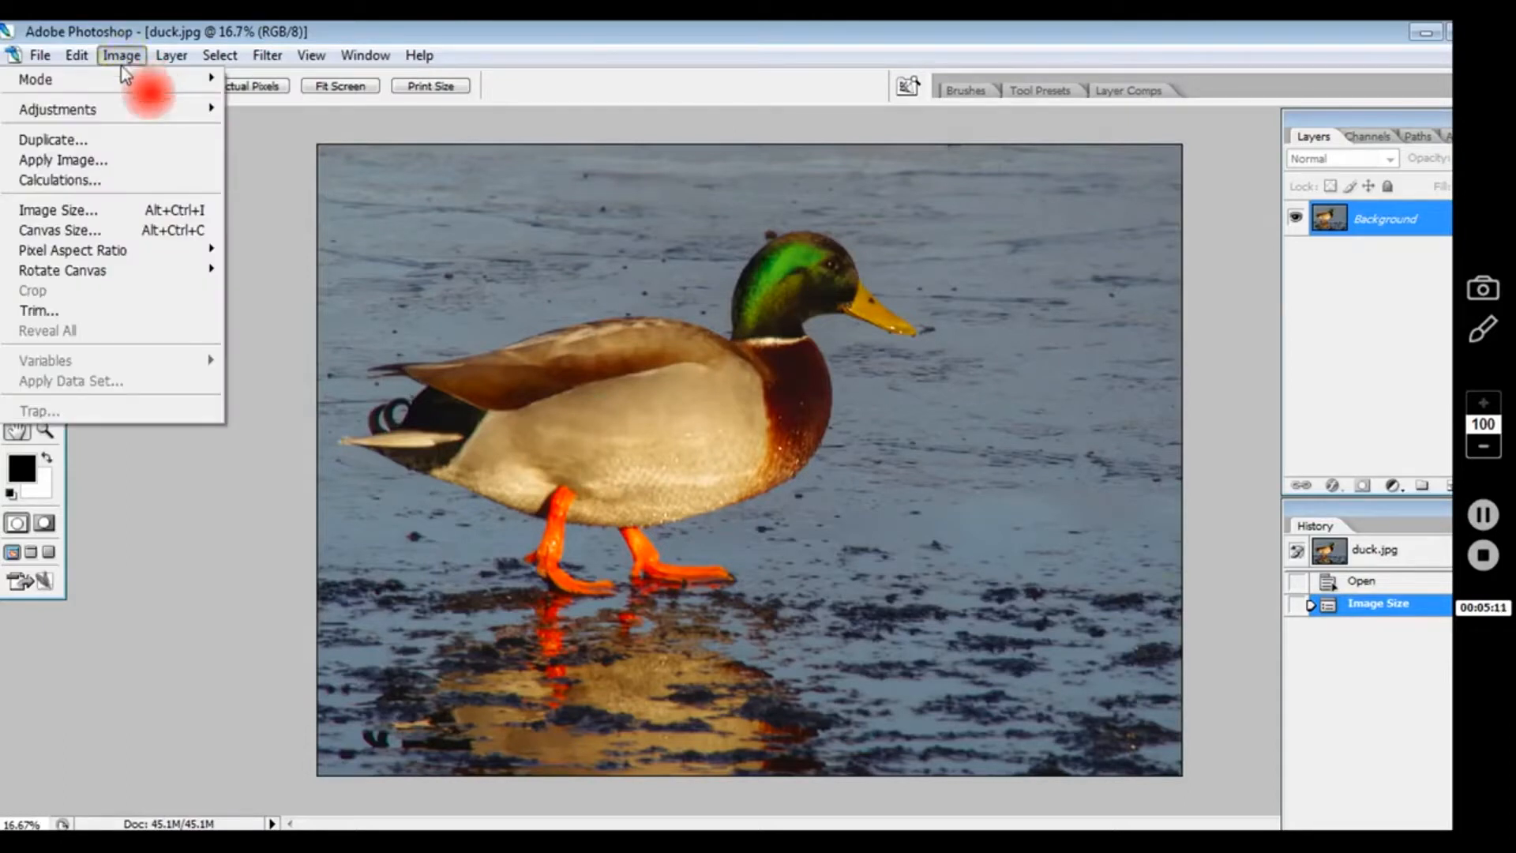
{"action": "left_click", "coordinate": [73, 230]}
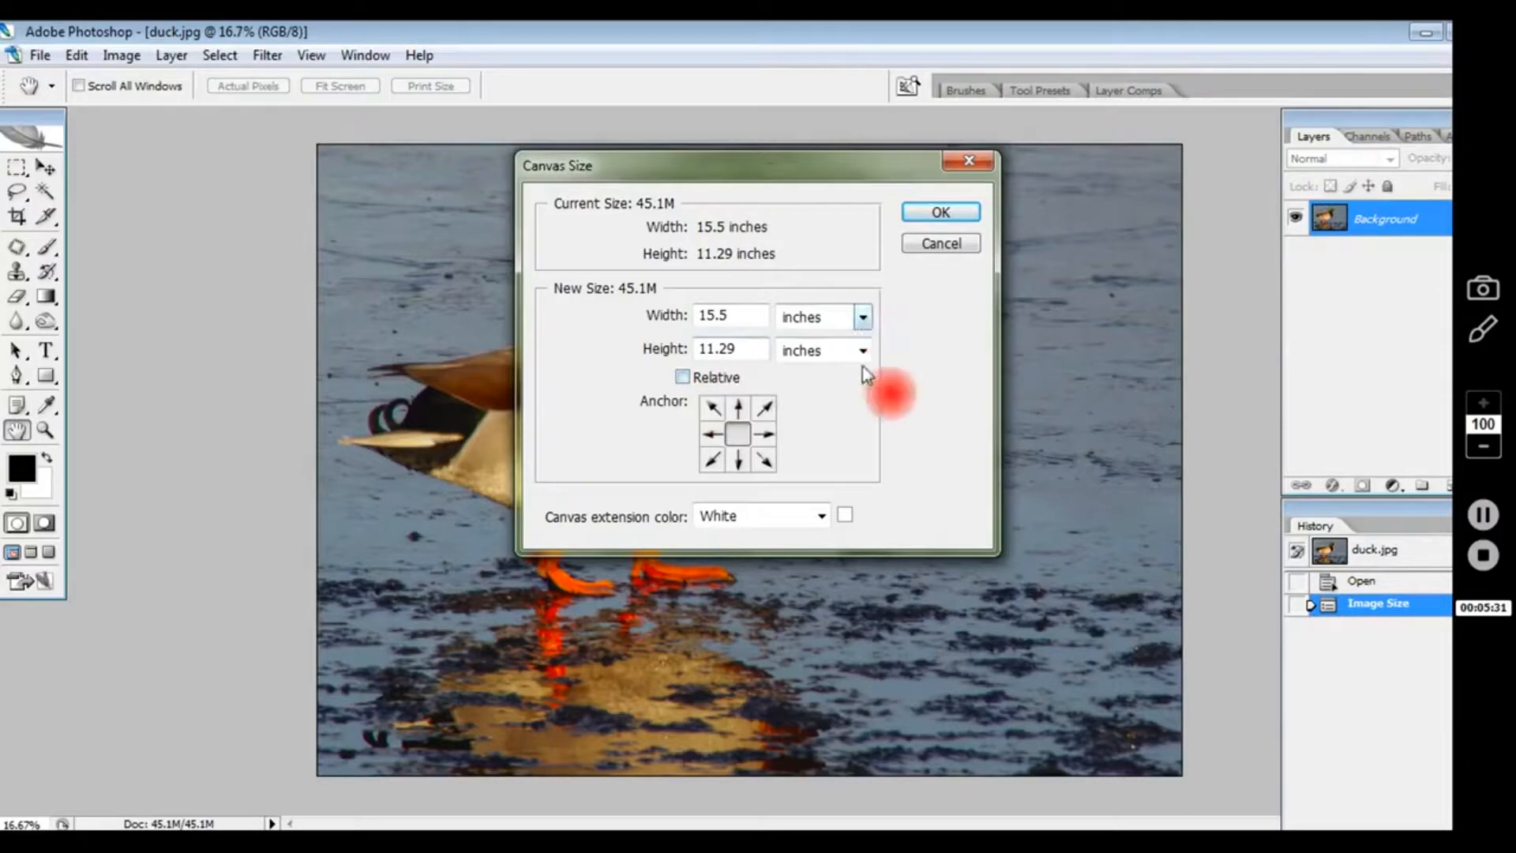
{"action": "left_click", "coordinate": [684, 377]}
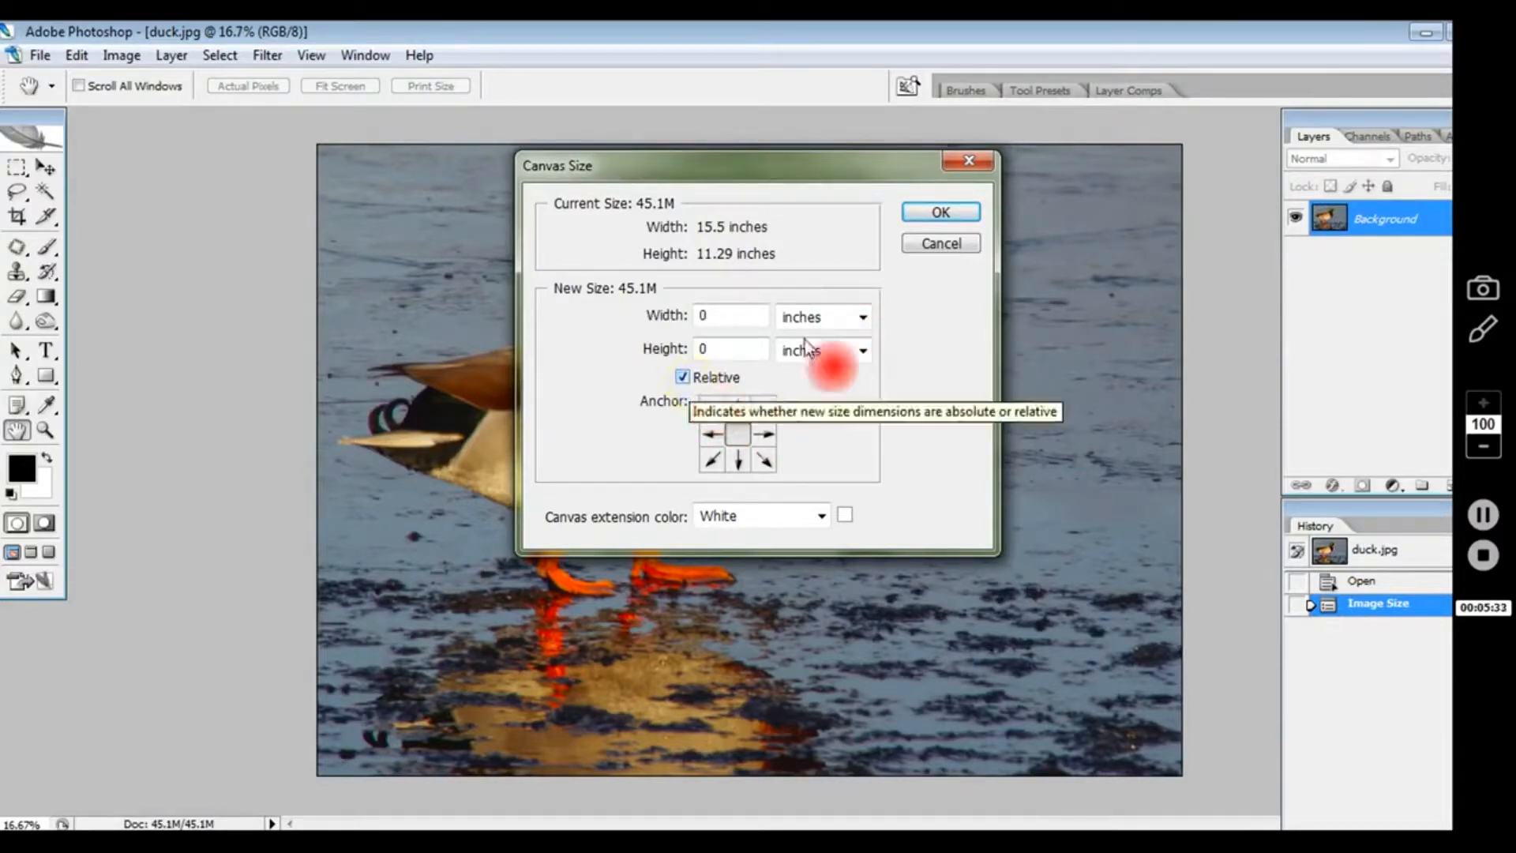
{"action": "left_click", "coordinate": [714, 381]}
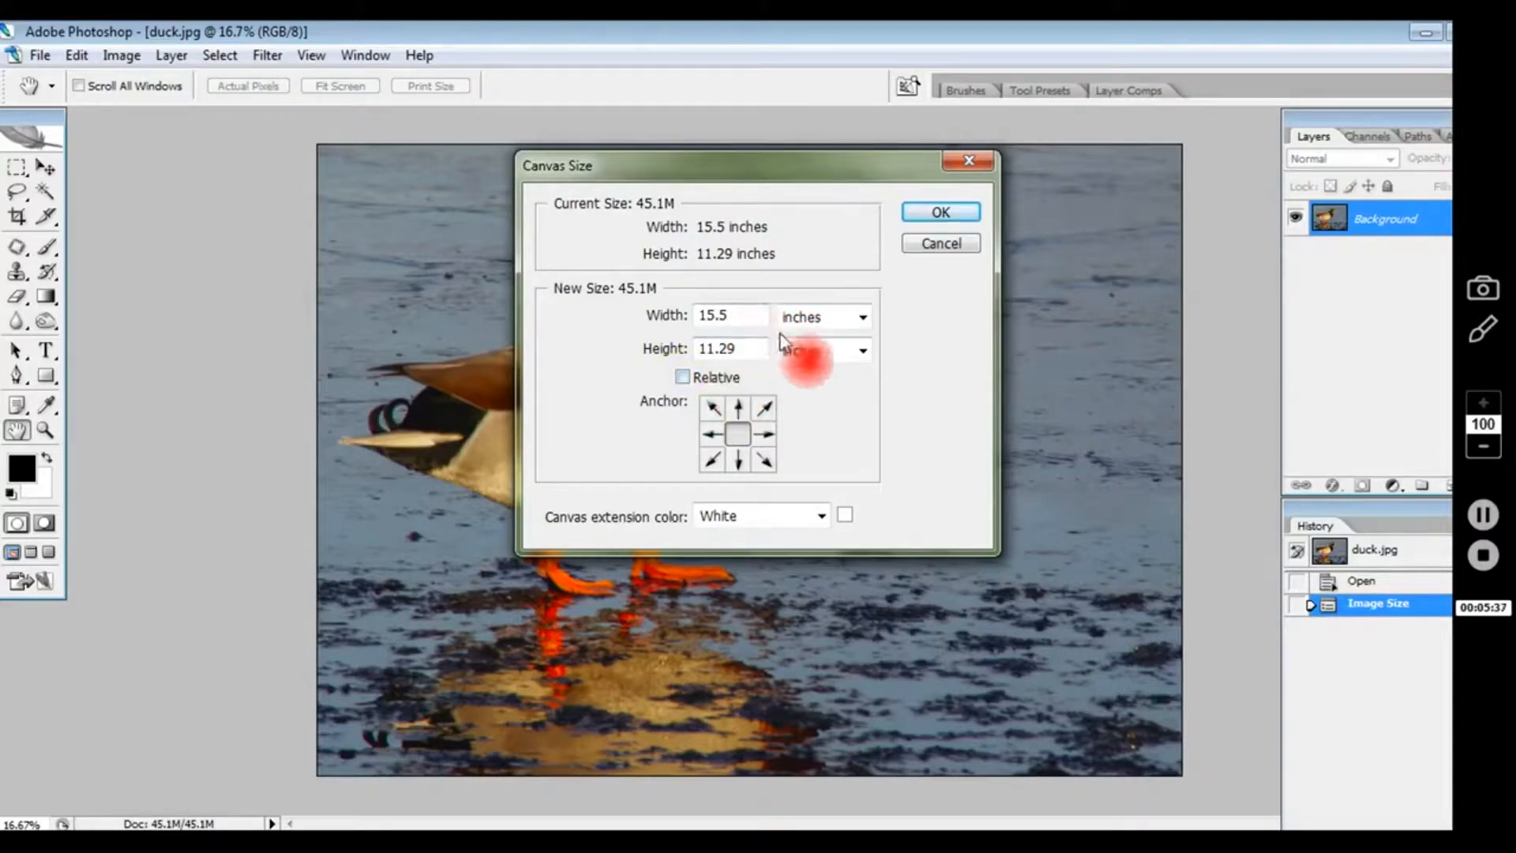
{"action": "left_click", "coordinate": [743, 316]}
{"action": "key", "text": "BackSpace"}
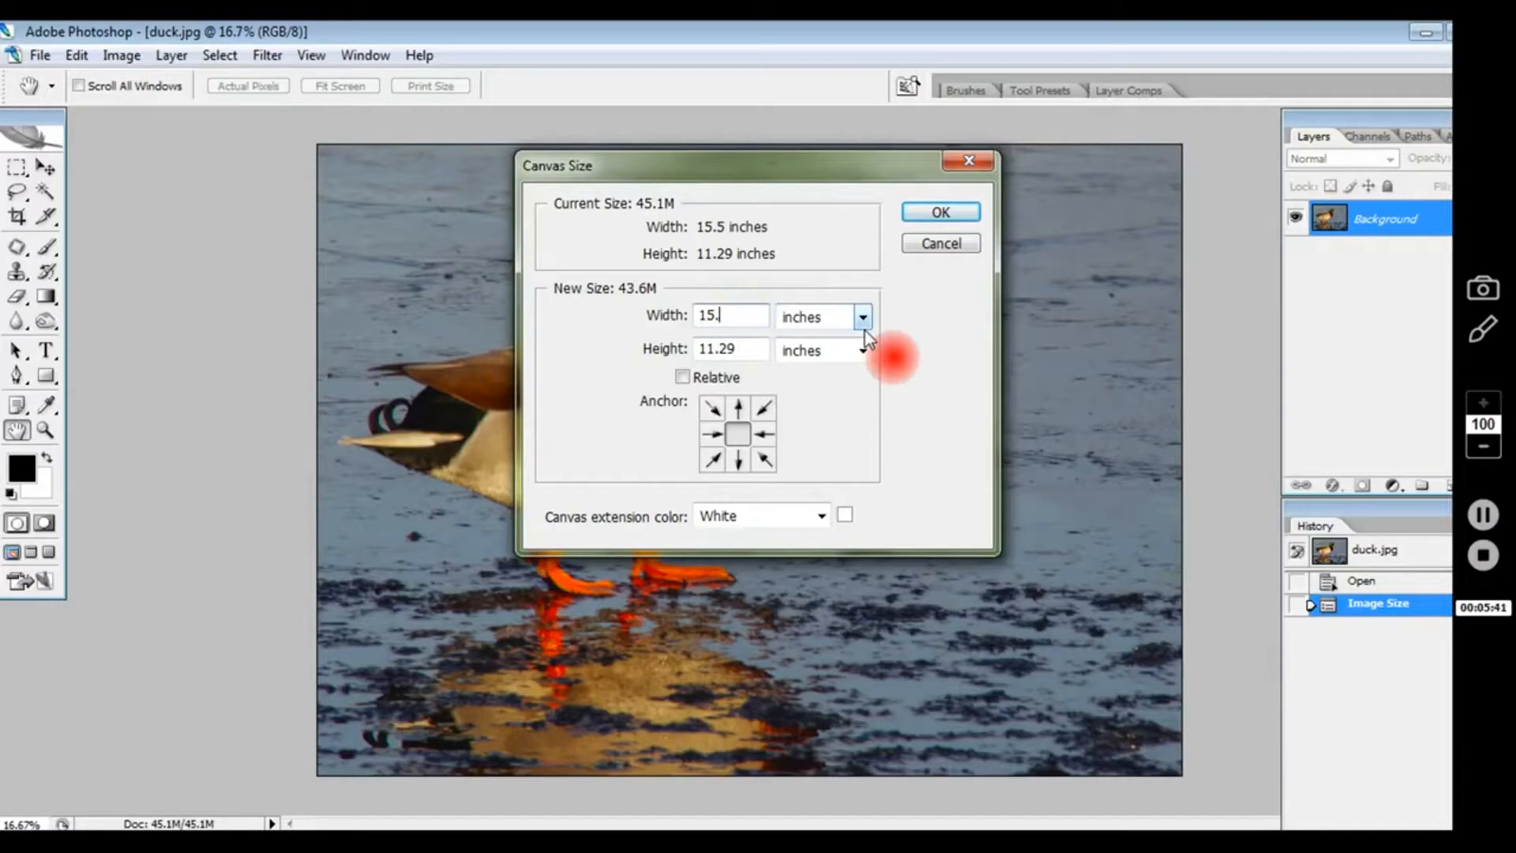
{"action": "key", "text": "BackSpace"}
{"action": "type", "text": "6"}
{"action": "left_click", "coordinate": [746, 349]}
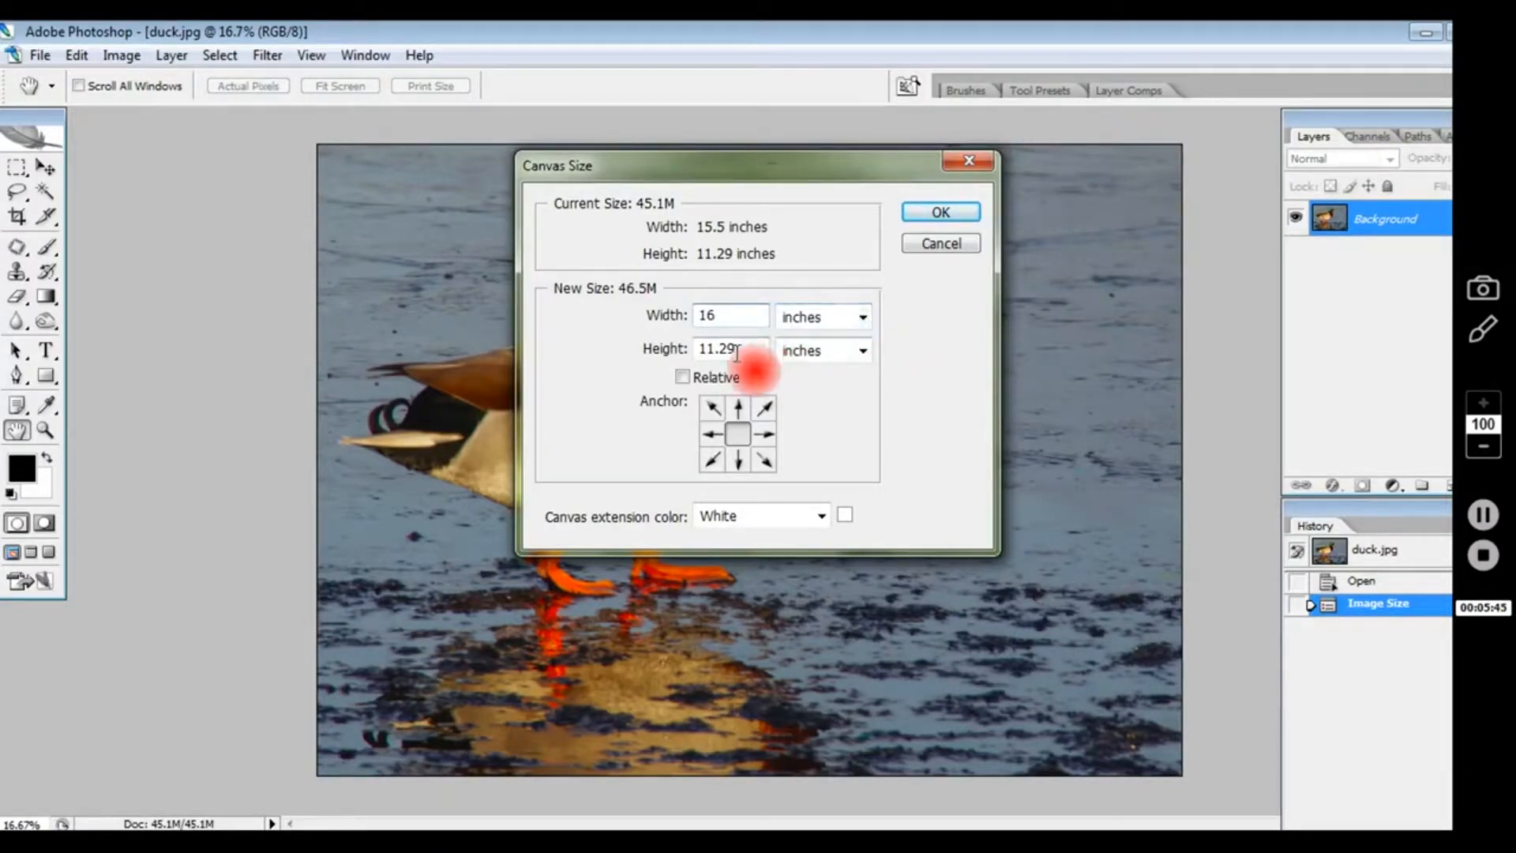
{"action": "key", "text": "BackSpace"}
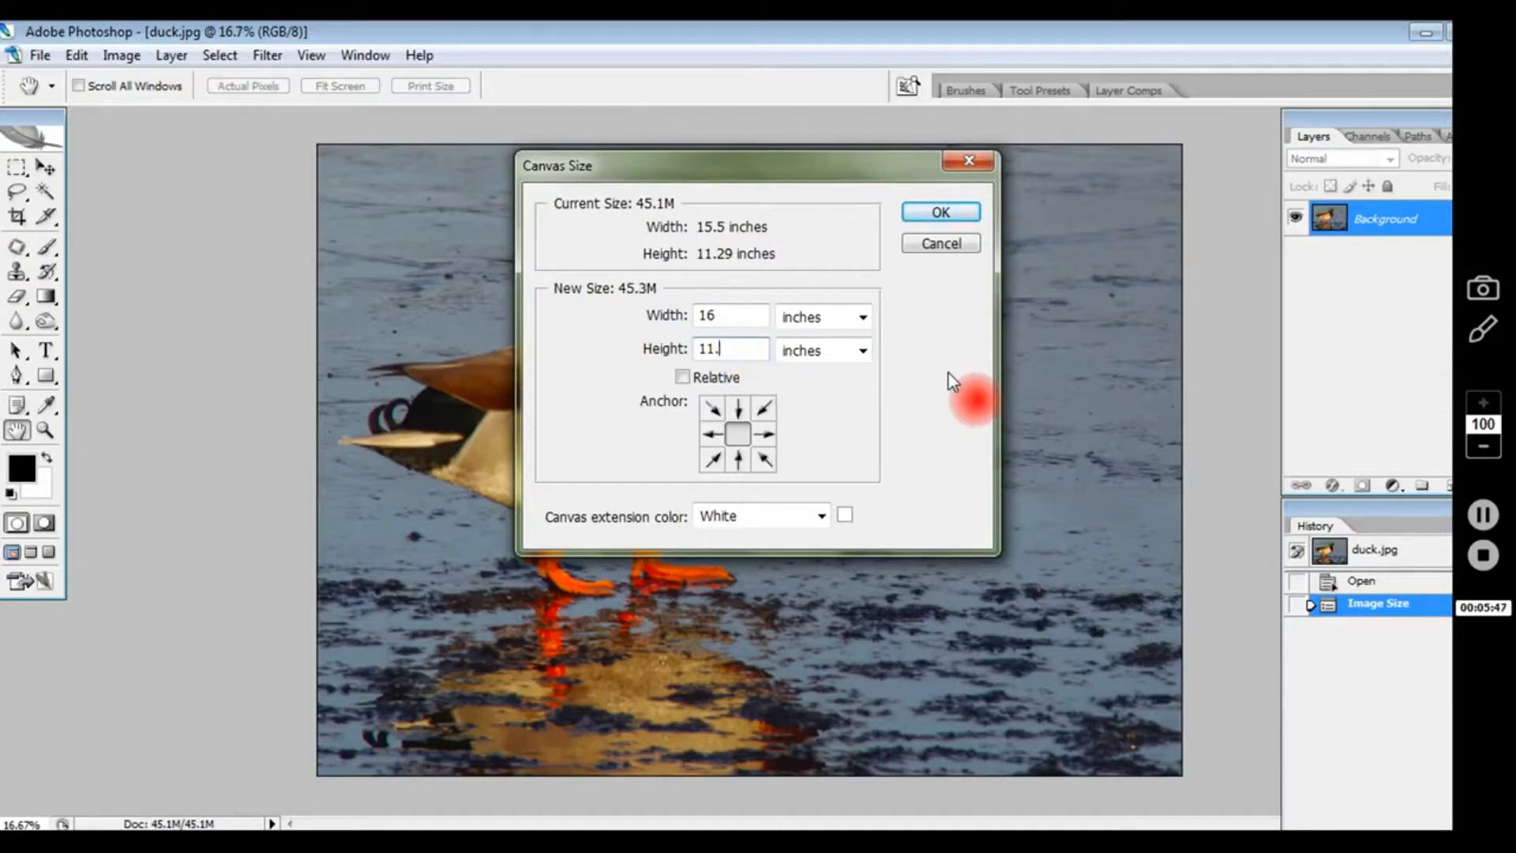
{"action": "type", "text": "2"}
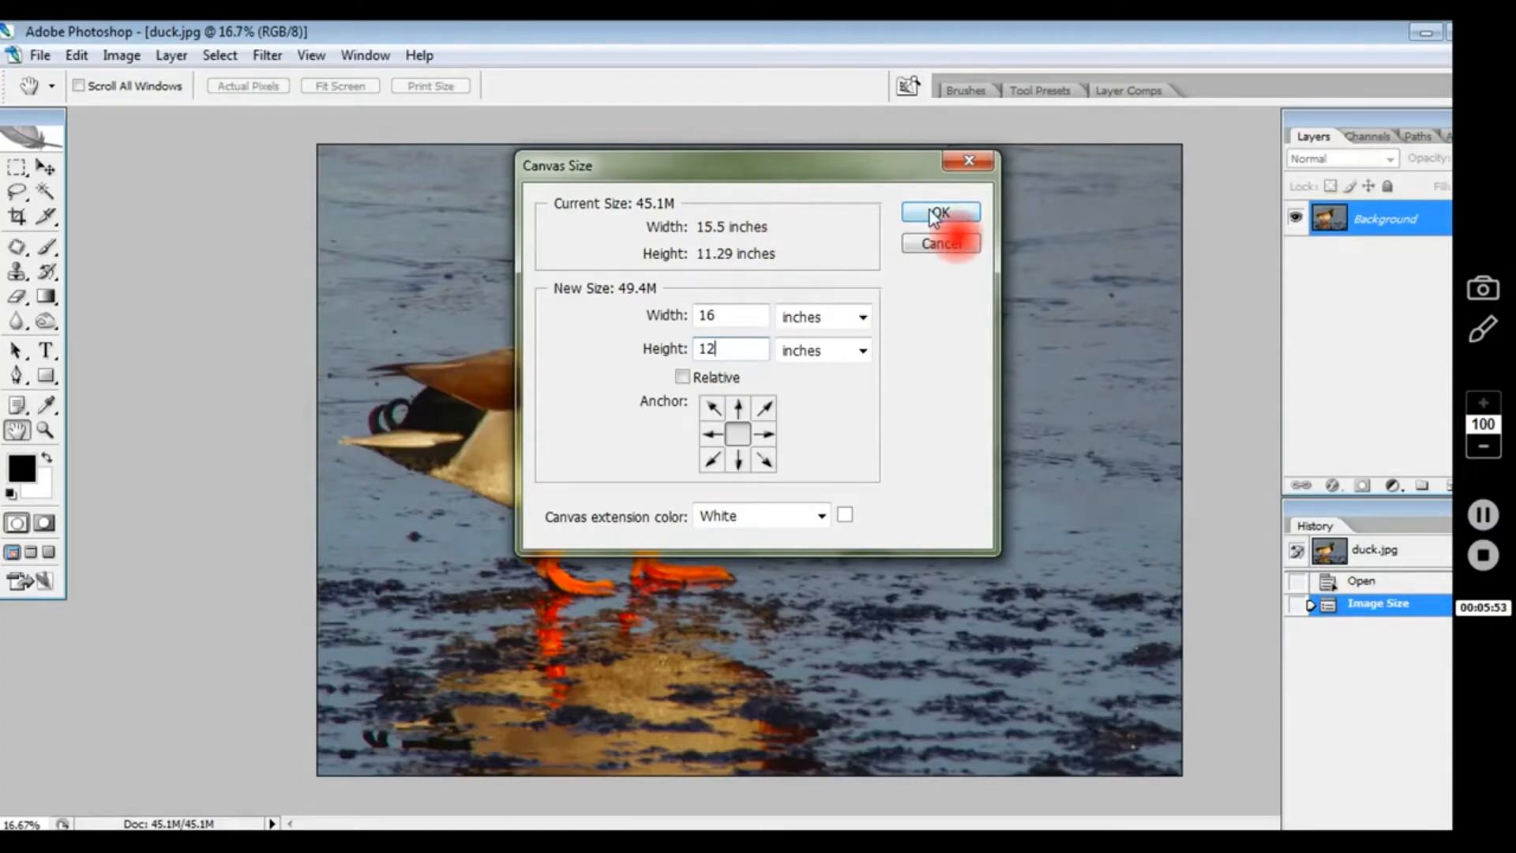
Keep White as the canvas extension color and apply the canvas enlargement.
{"action": "left_click", "coordinate": [822, 517]}
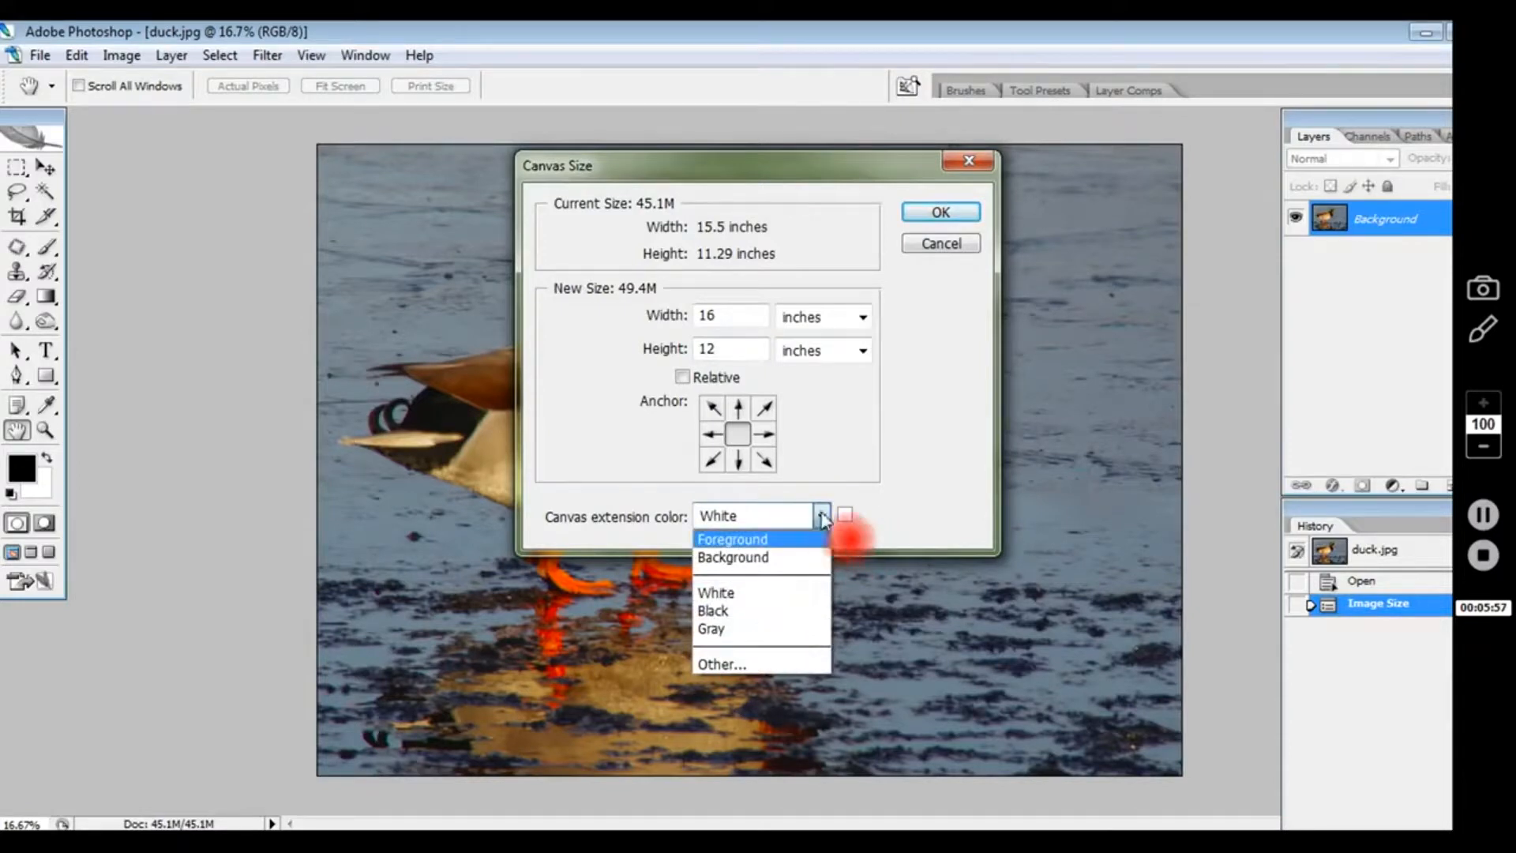
{"action": "left_click", "coordinate": [927, 502]}
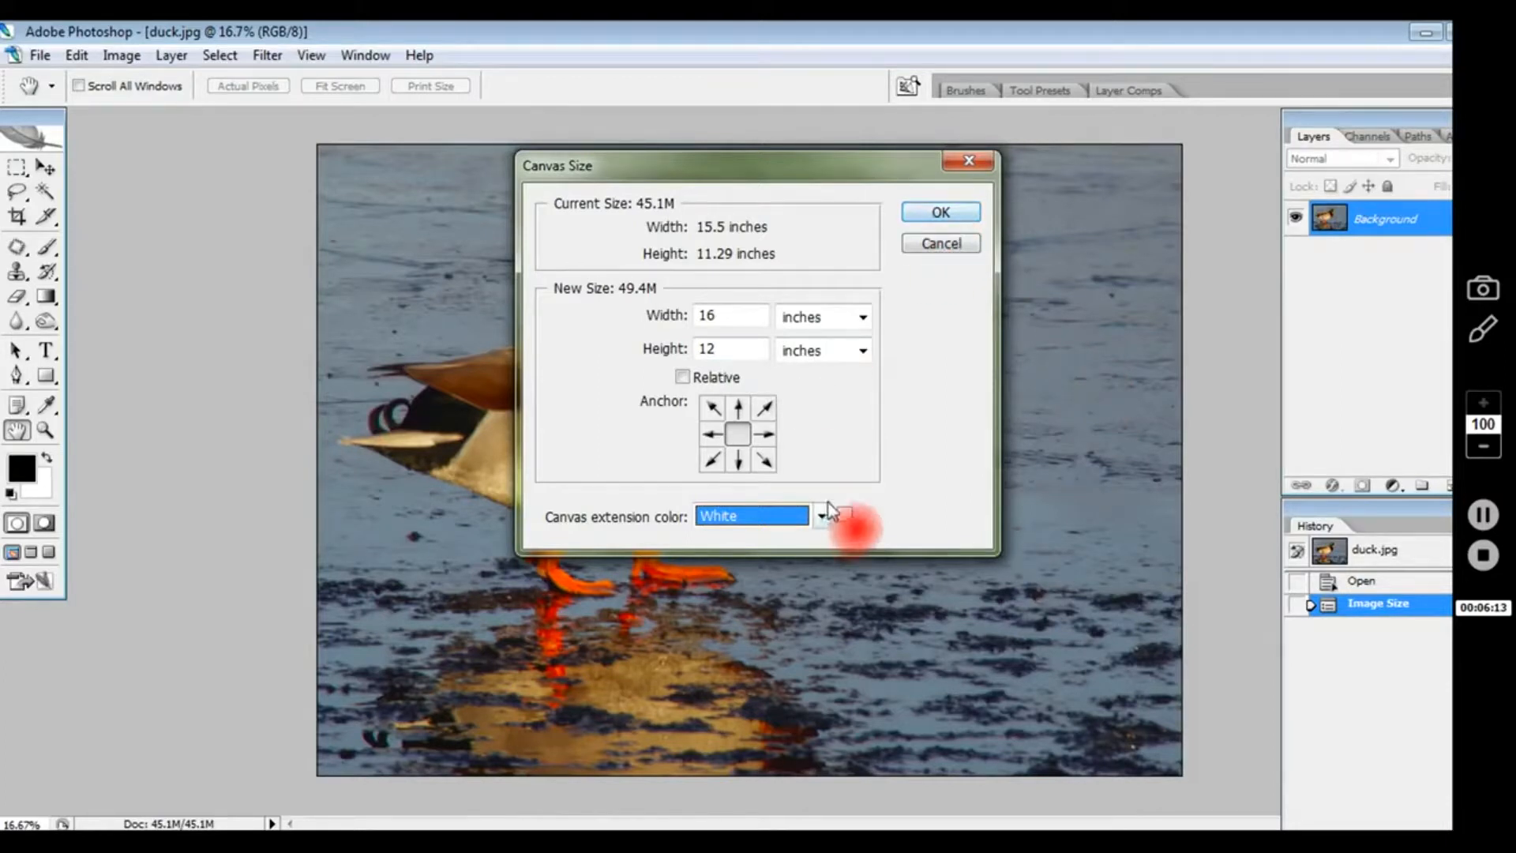
{"action": "left_click", "coordinate": [952, 212]}
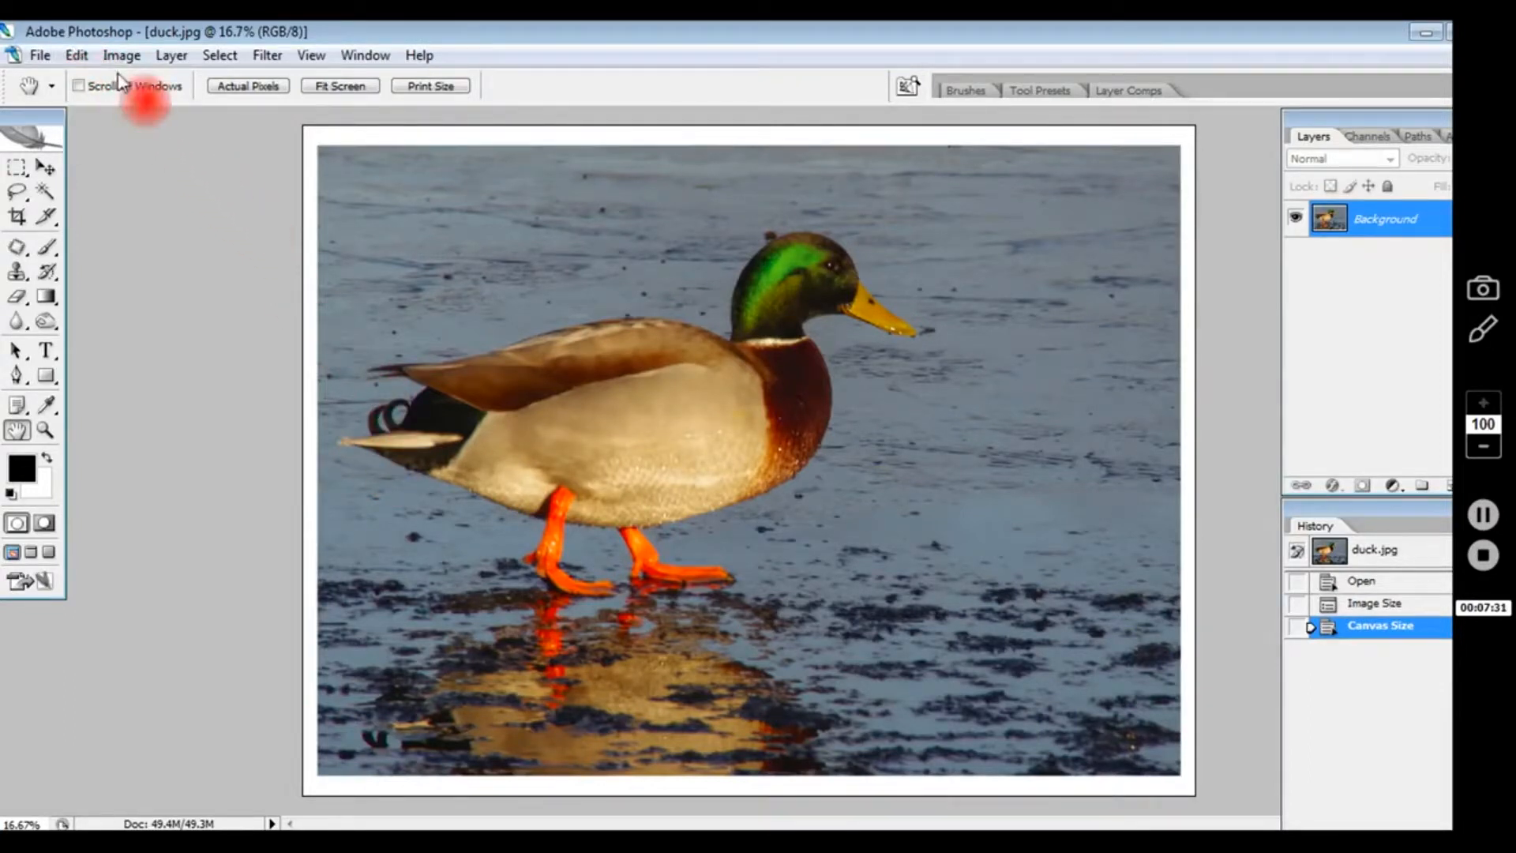
Convert the duck image to the DC Colour labs Frontier Glossy color profile.
{"action": "left_click", "coordinate": [77, 55]}
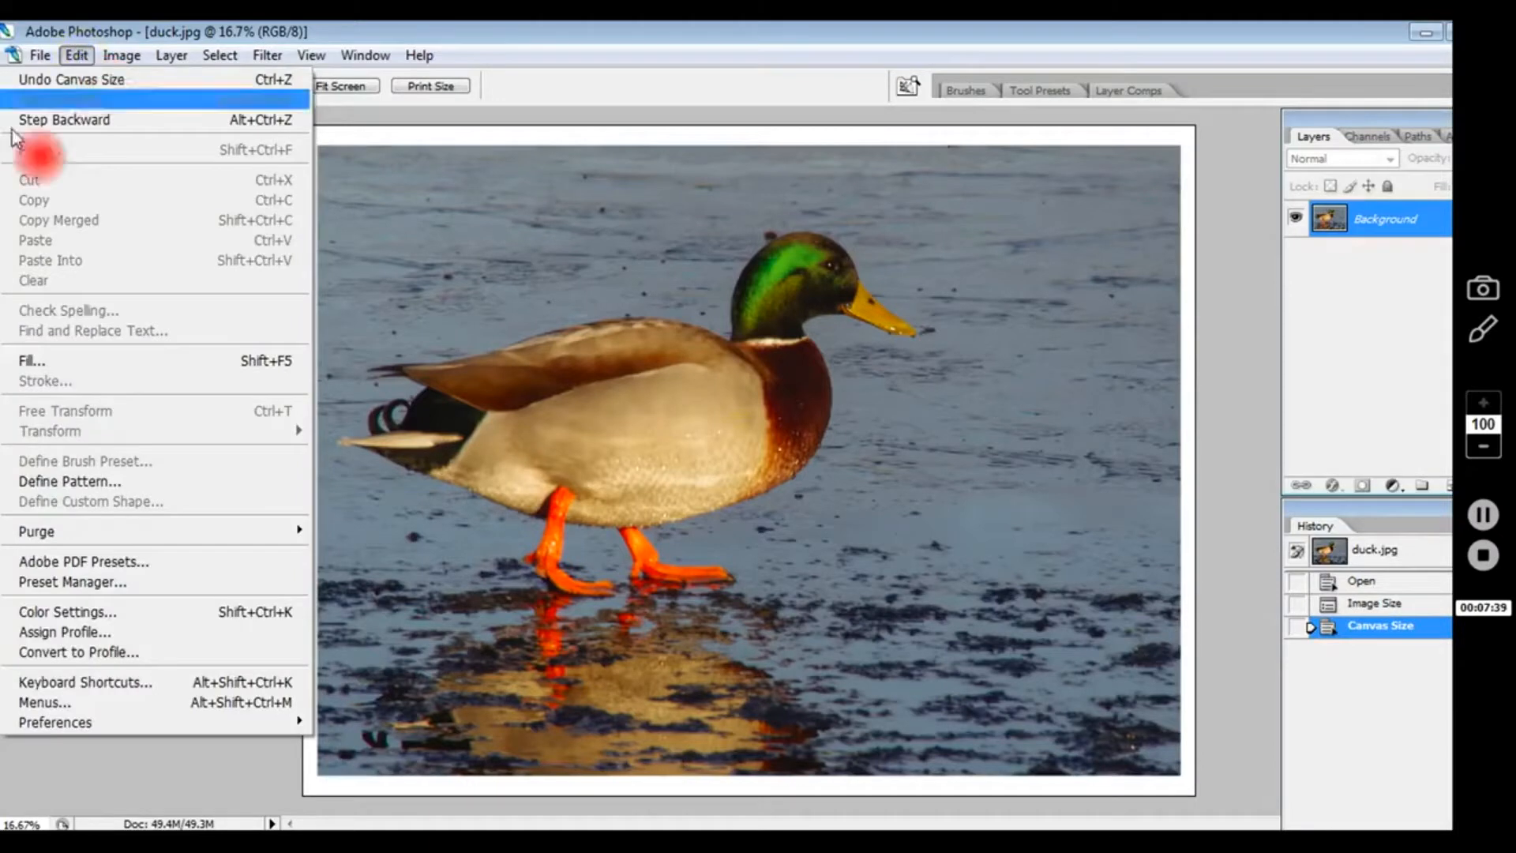
{"action": "left_click", "coordinate": [161, 654]}
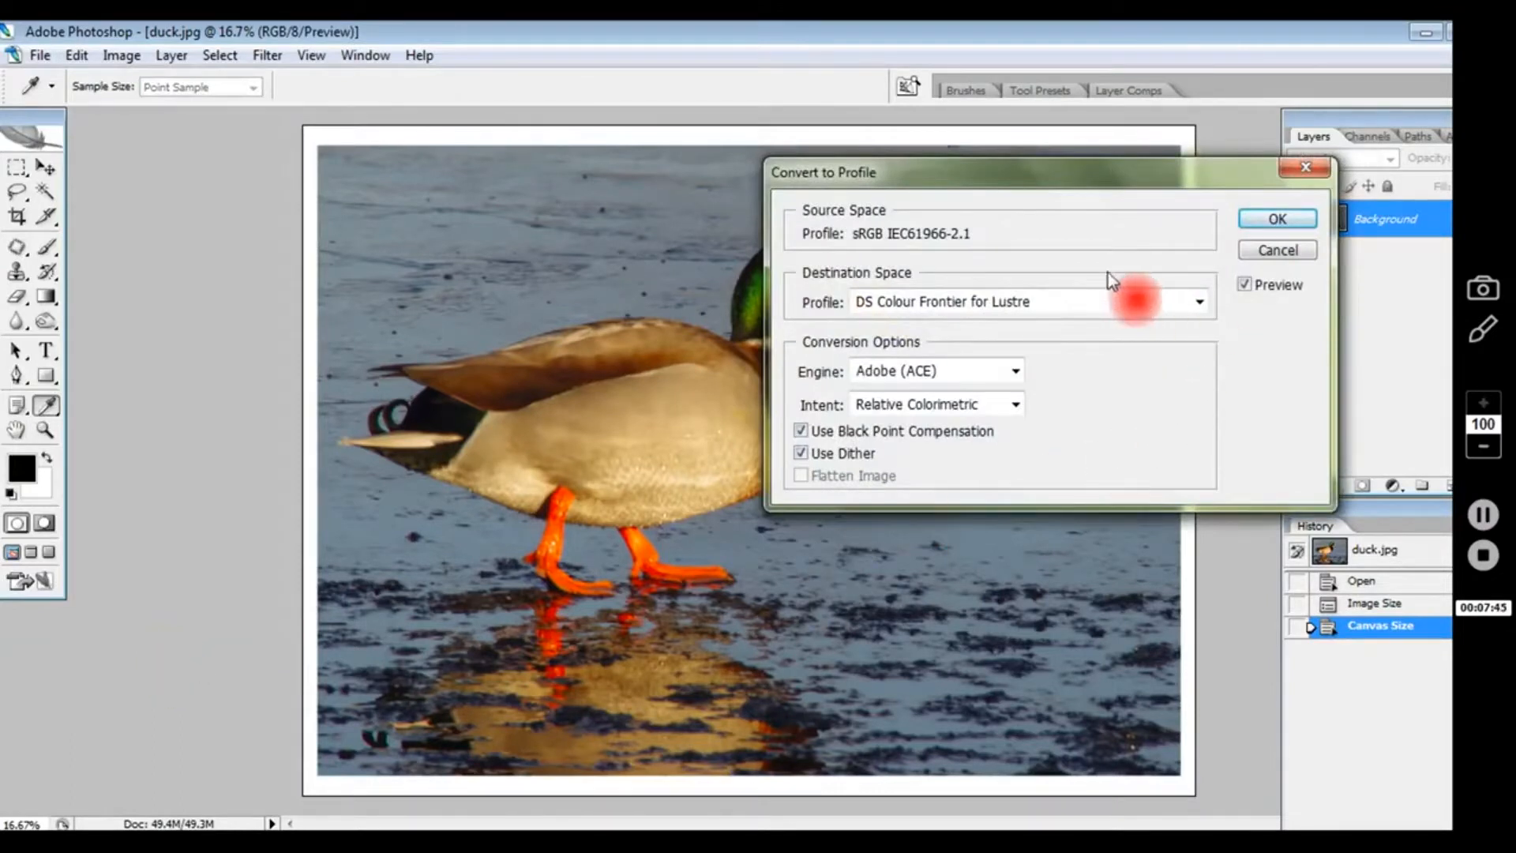
{"action": "left_click_drag", "start_coordinate": [1015, 169], "coordinate": [1099, 168]}
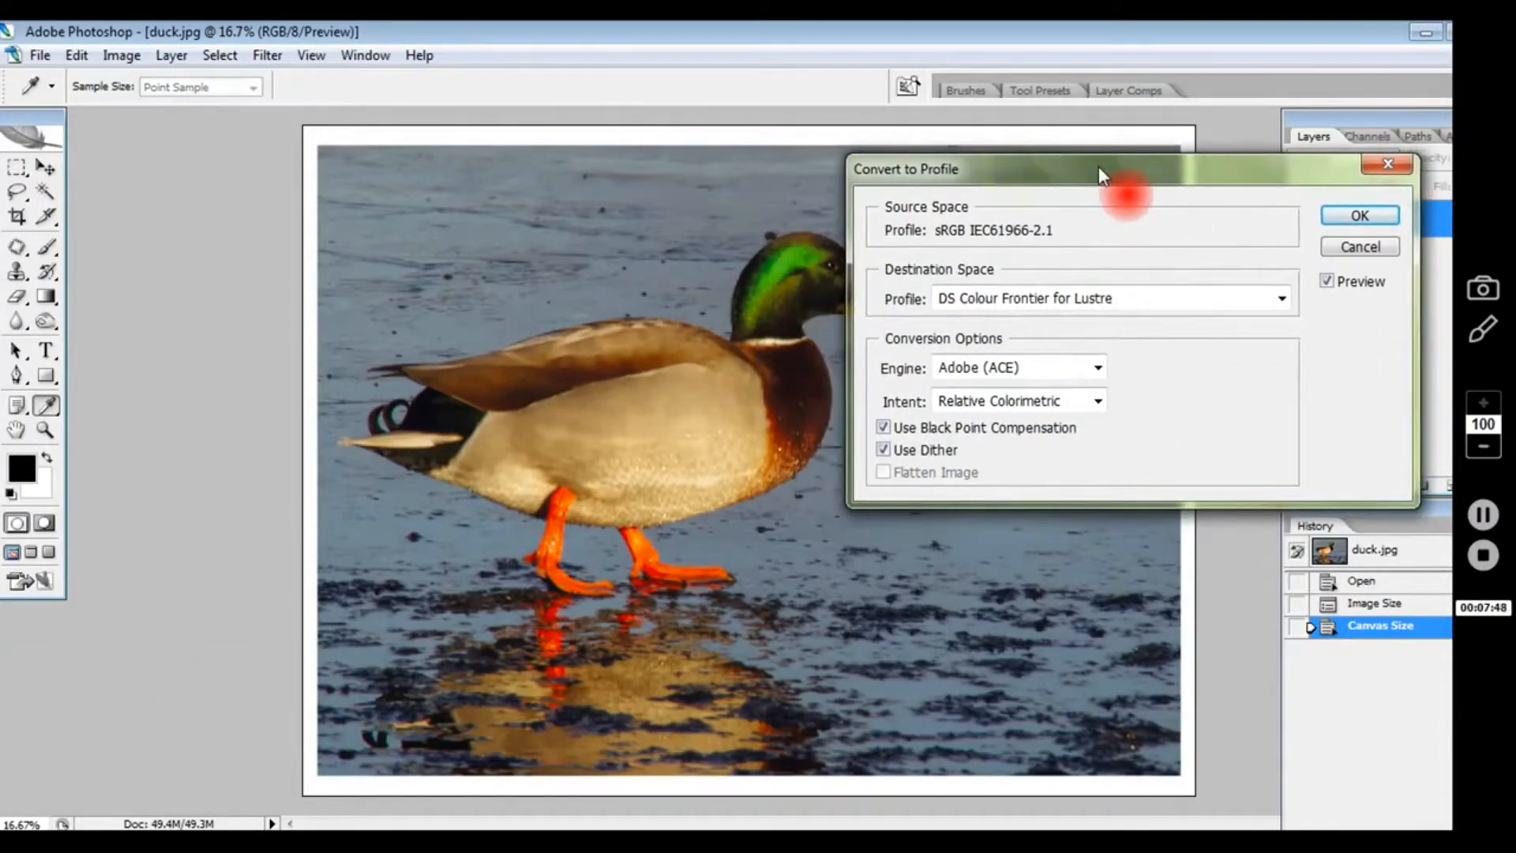
{"action": "left_click", "coordinate": [1282, 299]}
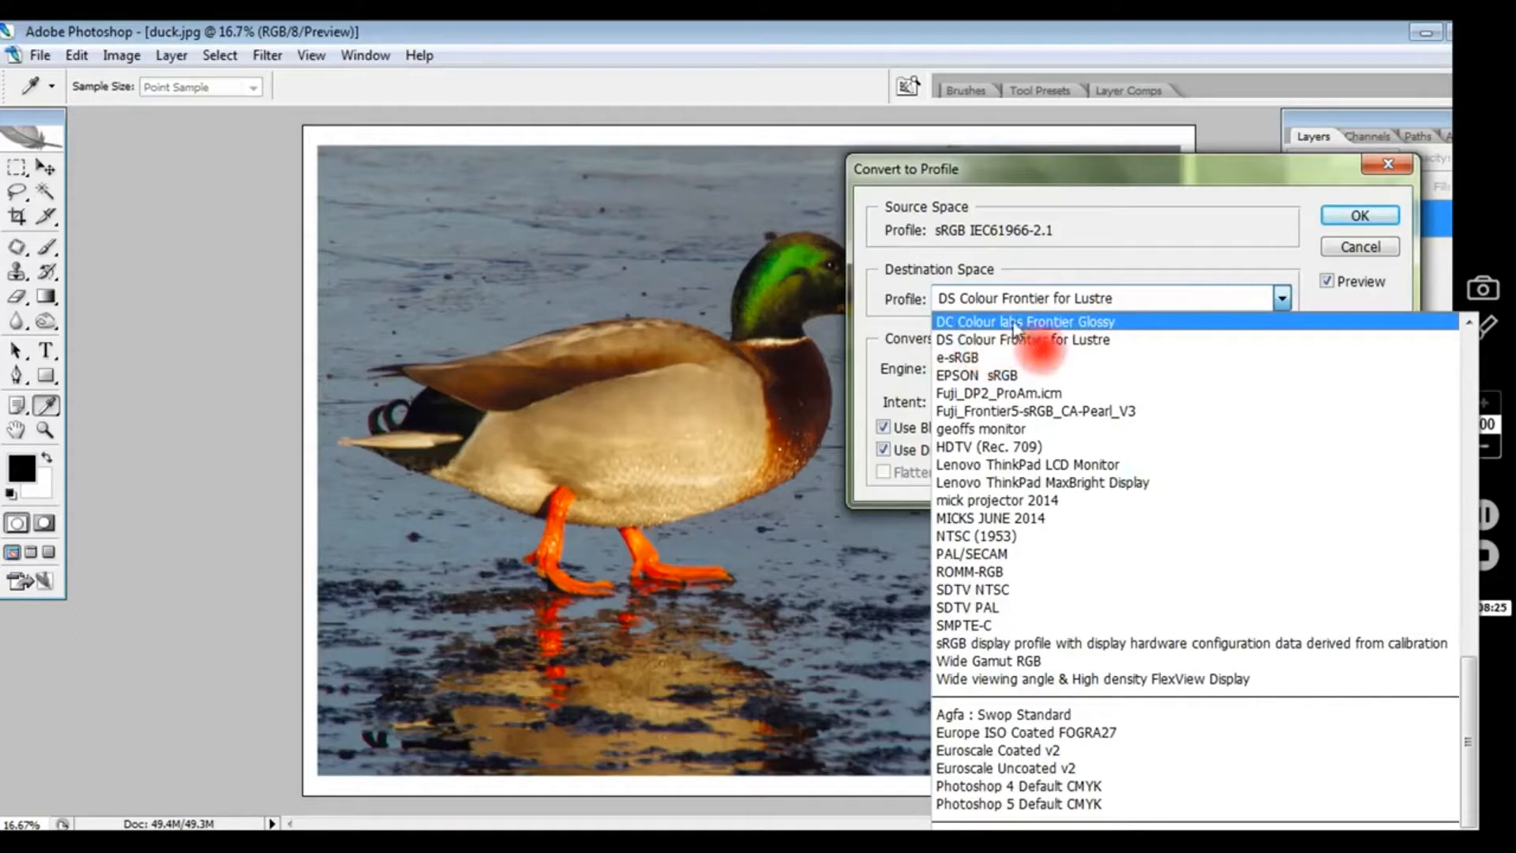
{"action": "left_click", "coordinate": [1081, 324]}
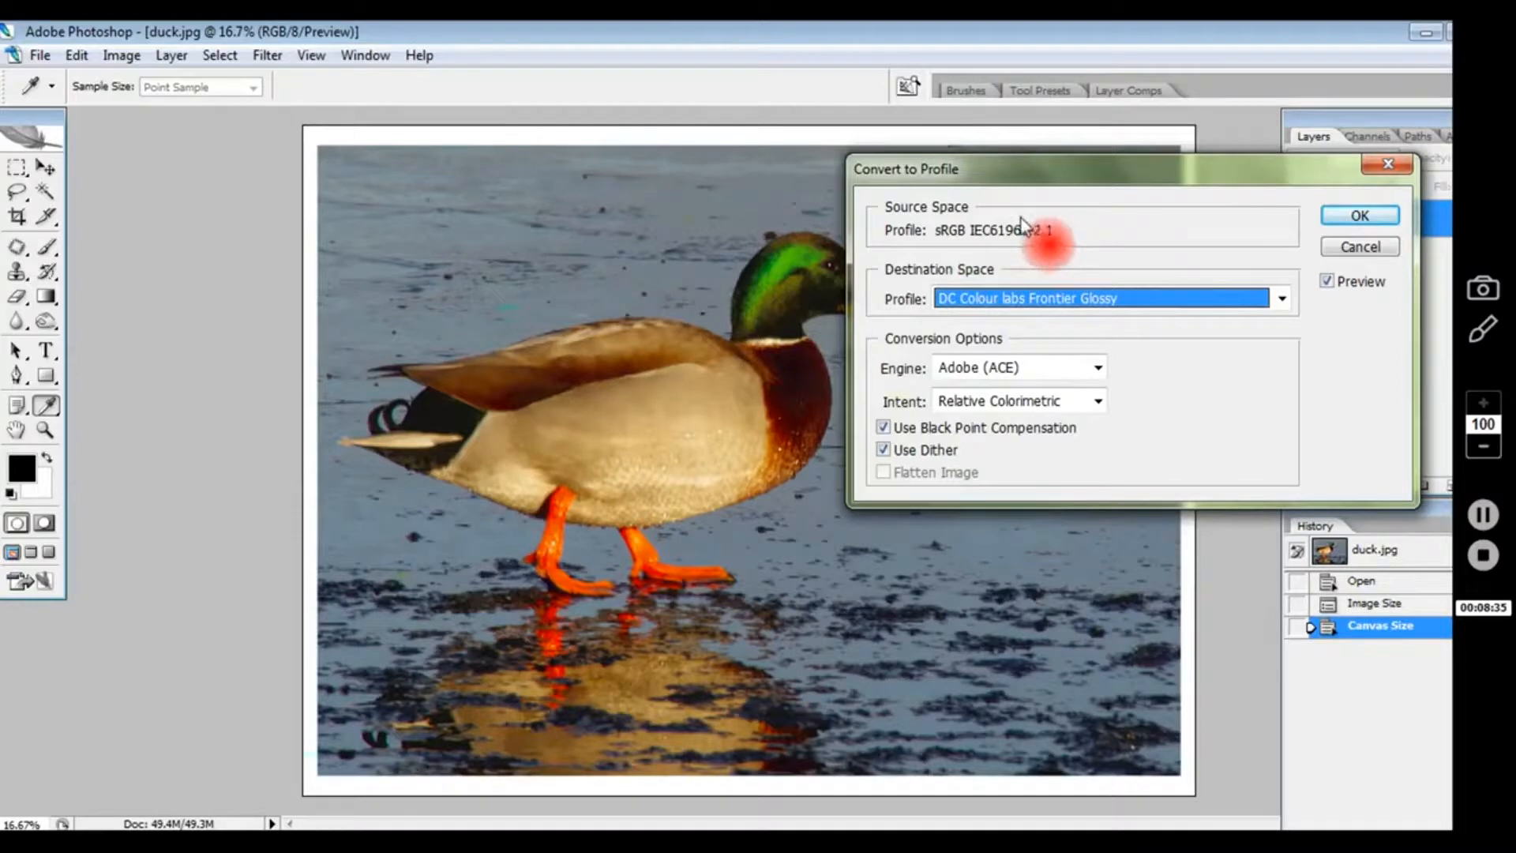
{"action": "left_click", "coordinate": [1352, 223]}
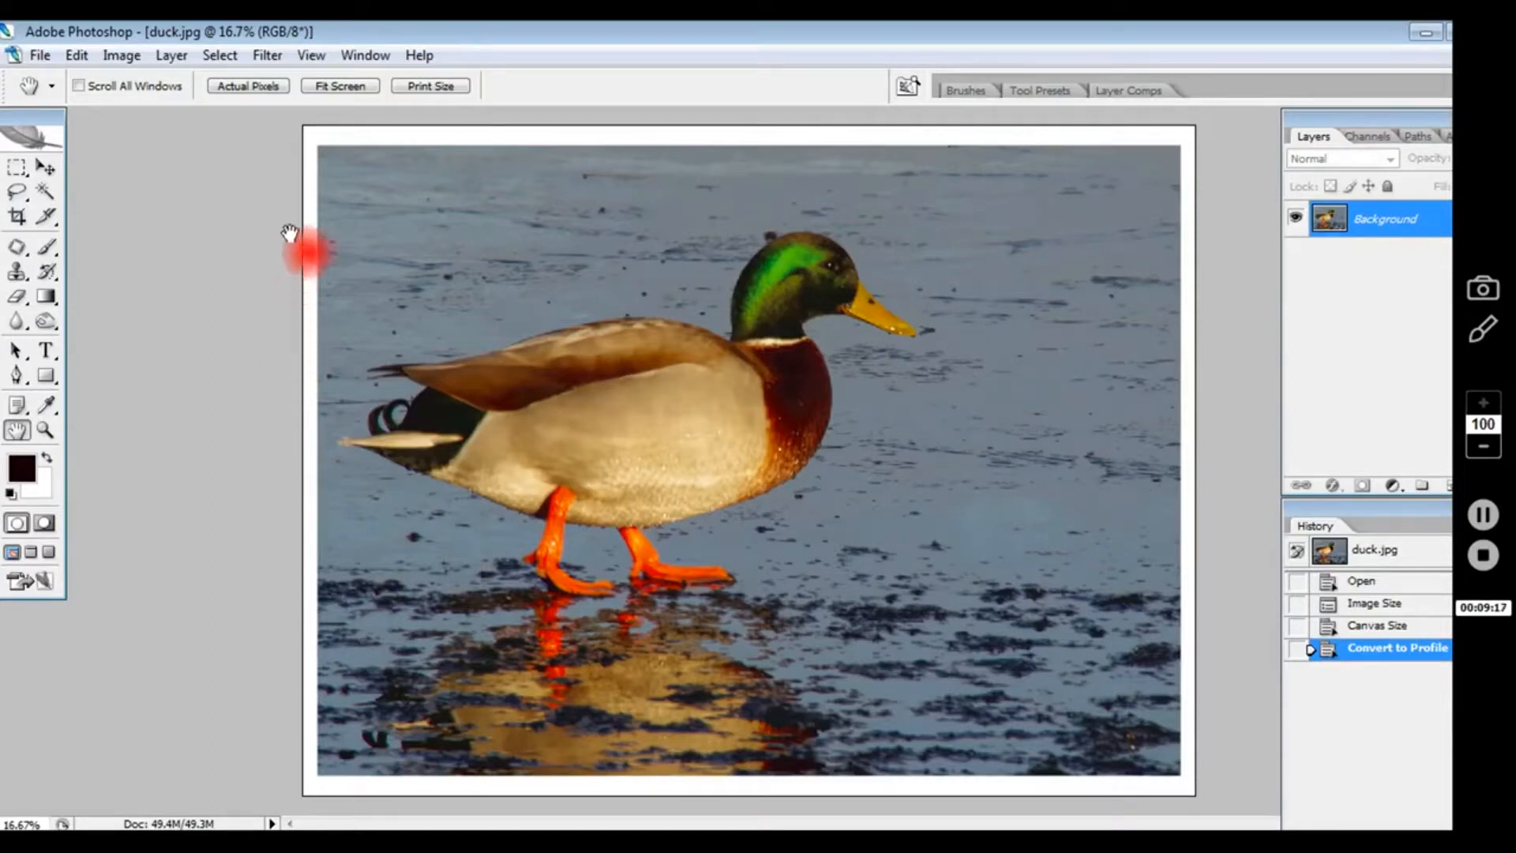
Save the duck image as a JPEG copy named "duck 16X12 GLOSSY" at quality 12, Maximum, in Baseline ("Standard") format.
{"action": "left_click", "coordinate": [41, 55]}
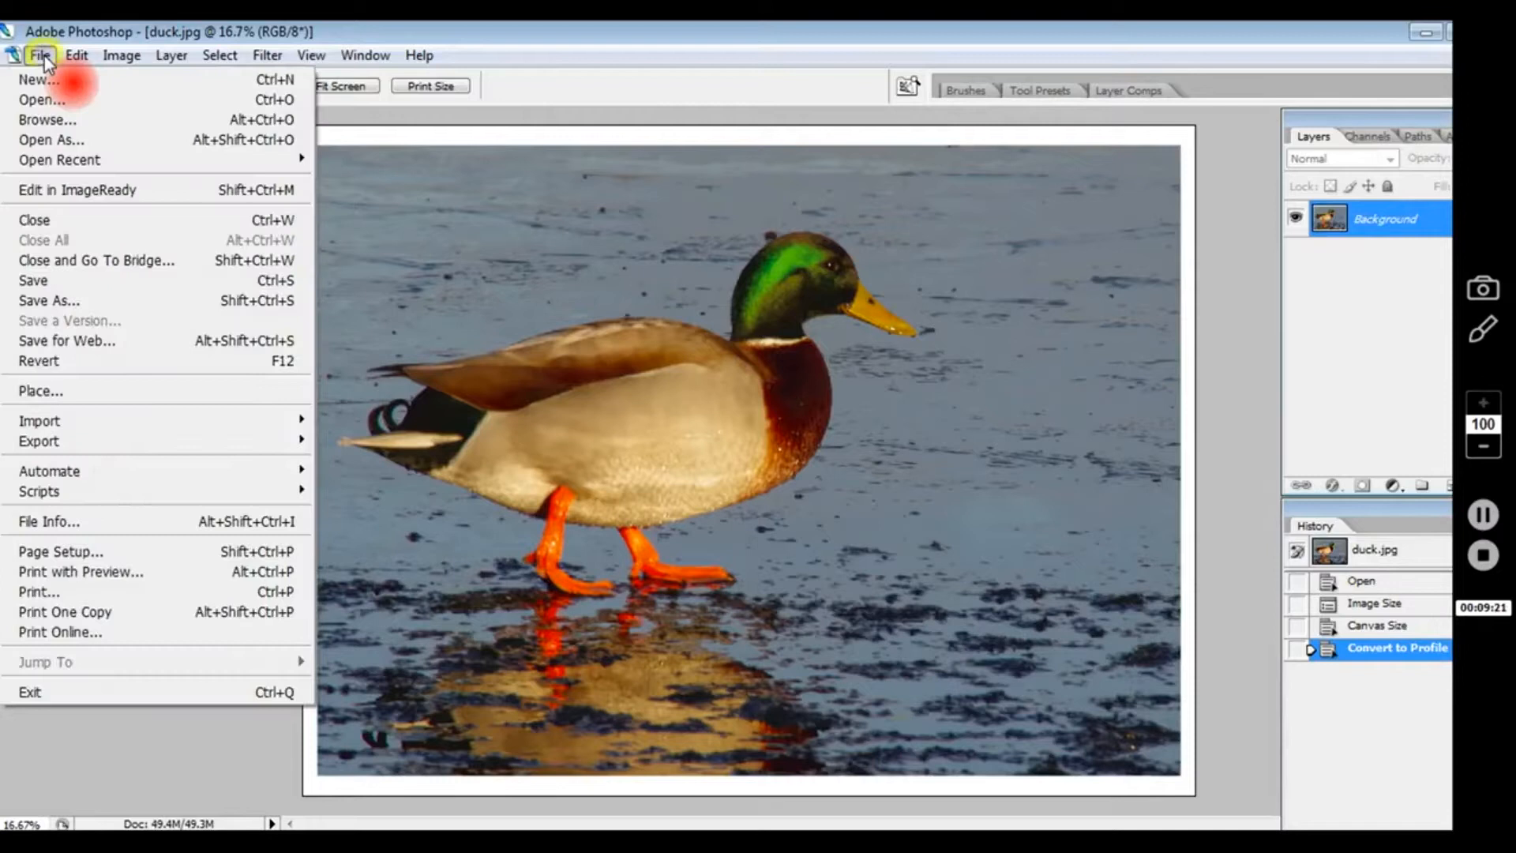
{"action": "left_click", "coordinate": [76, 303]}
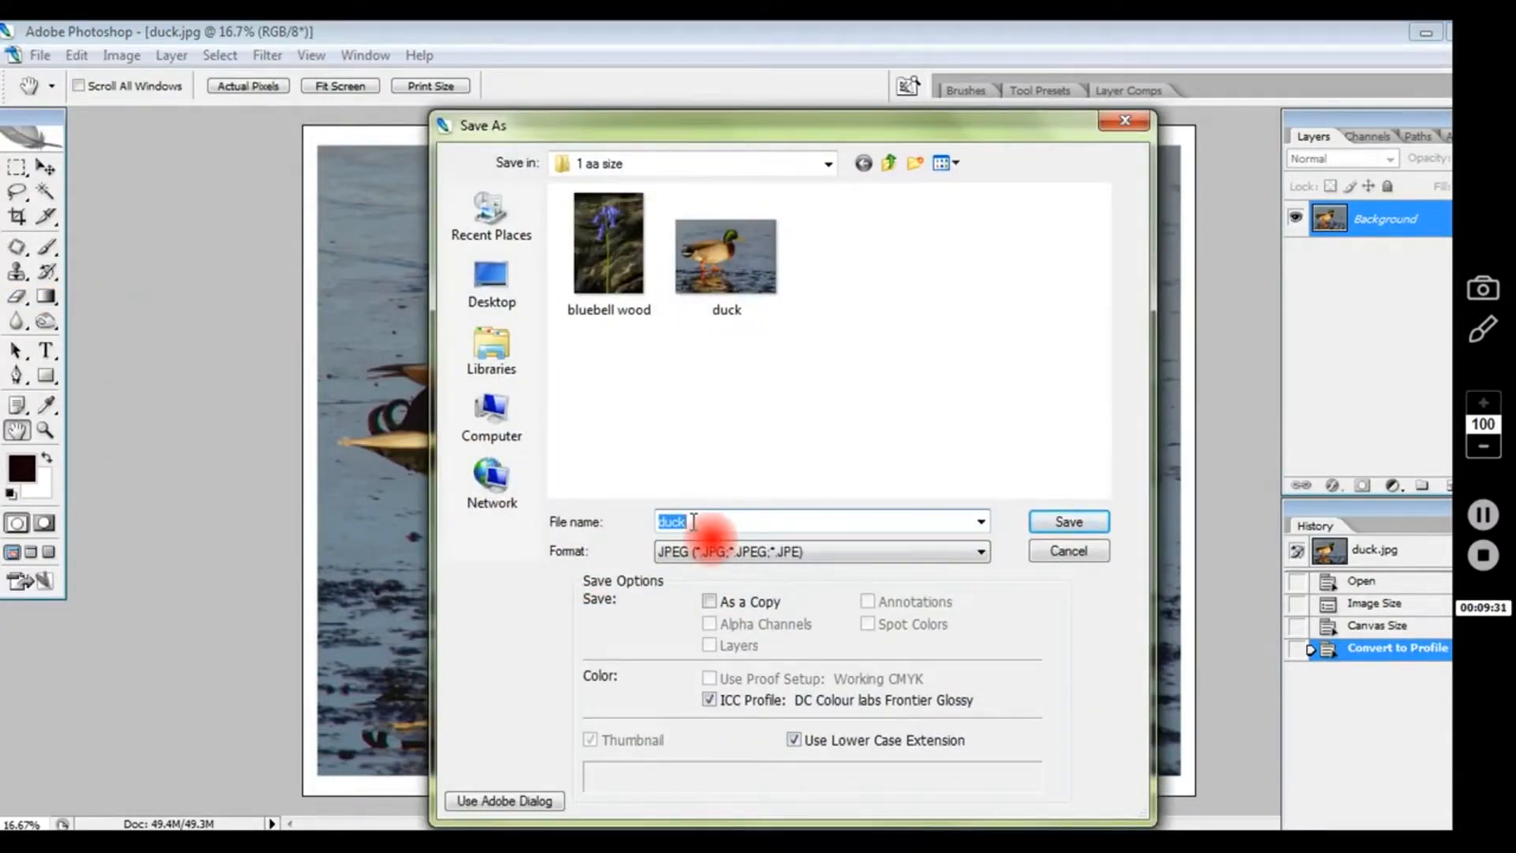
{"action": "left_click", "coordinate": [693, 521]}
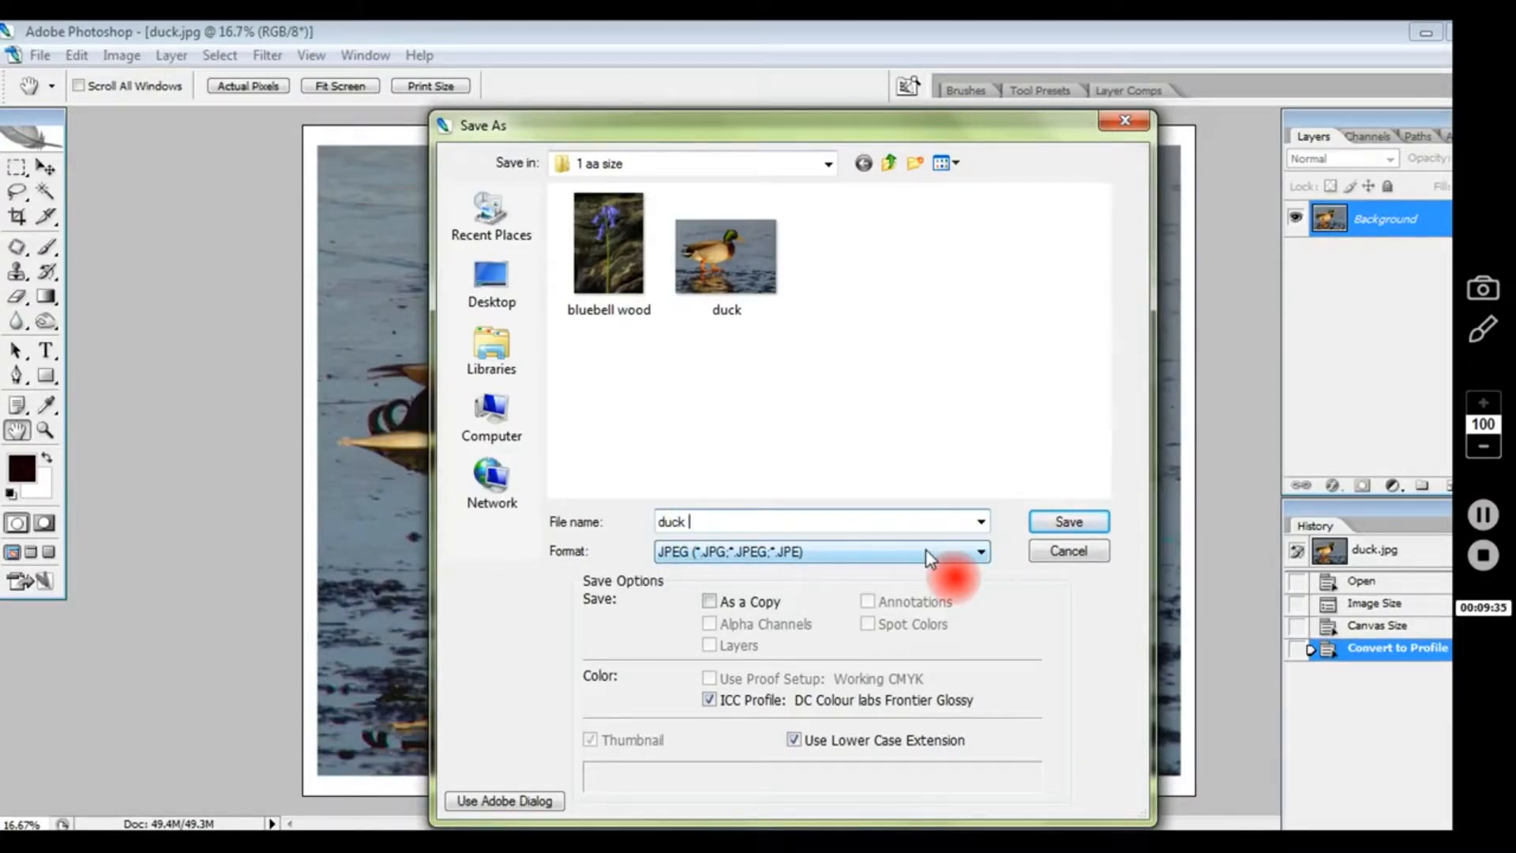
{"action": "type", "text": "16X12 GLOSSY"}
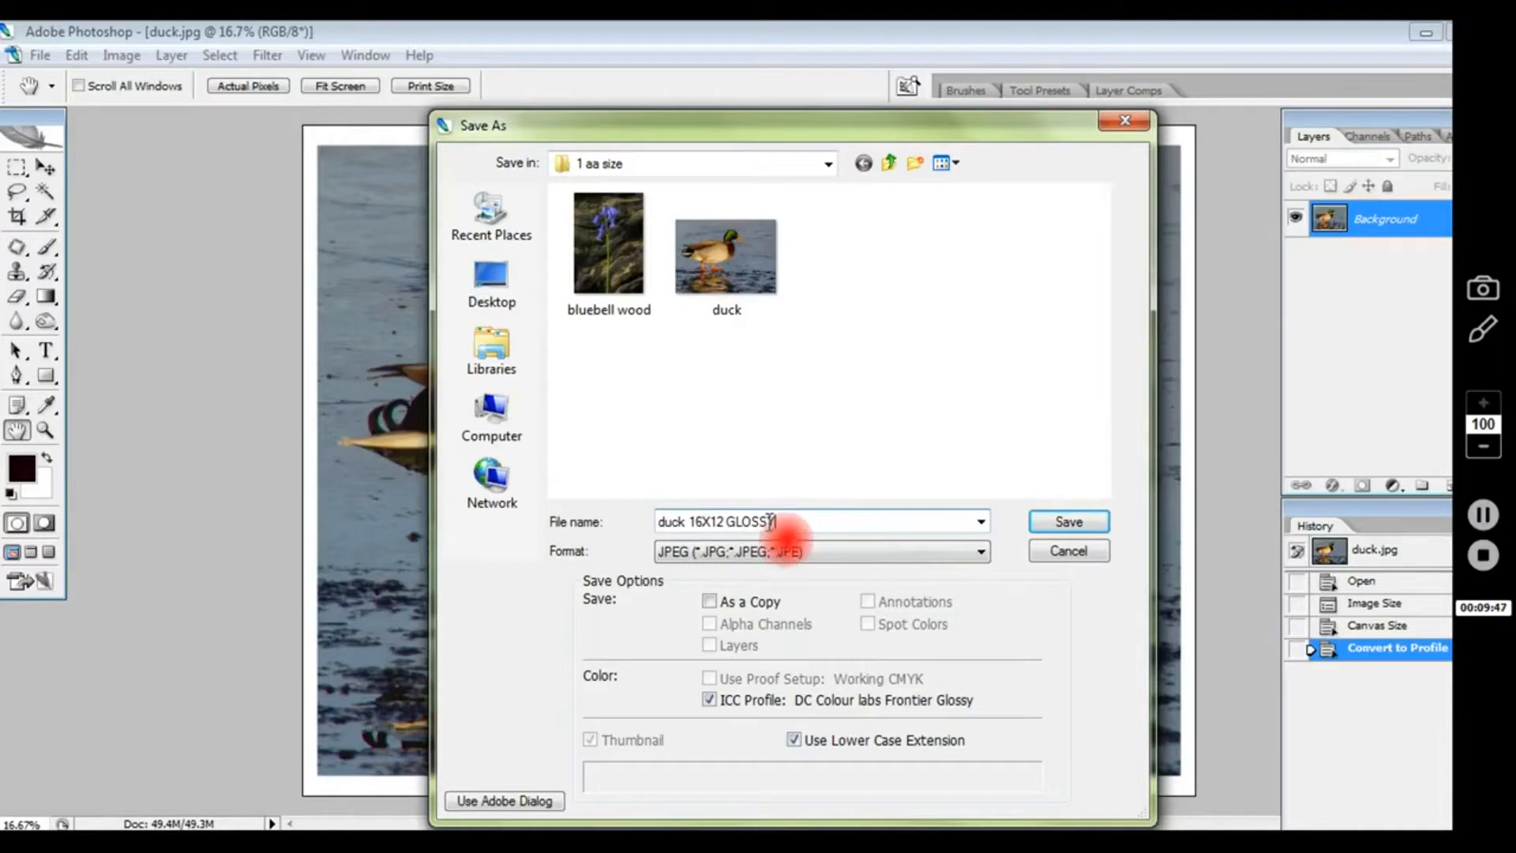
{"action": "left_click", "coordinate": [1066, 524]}
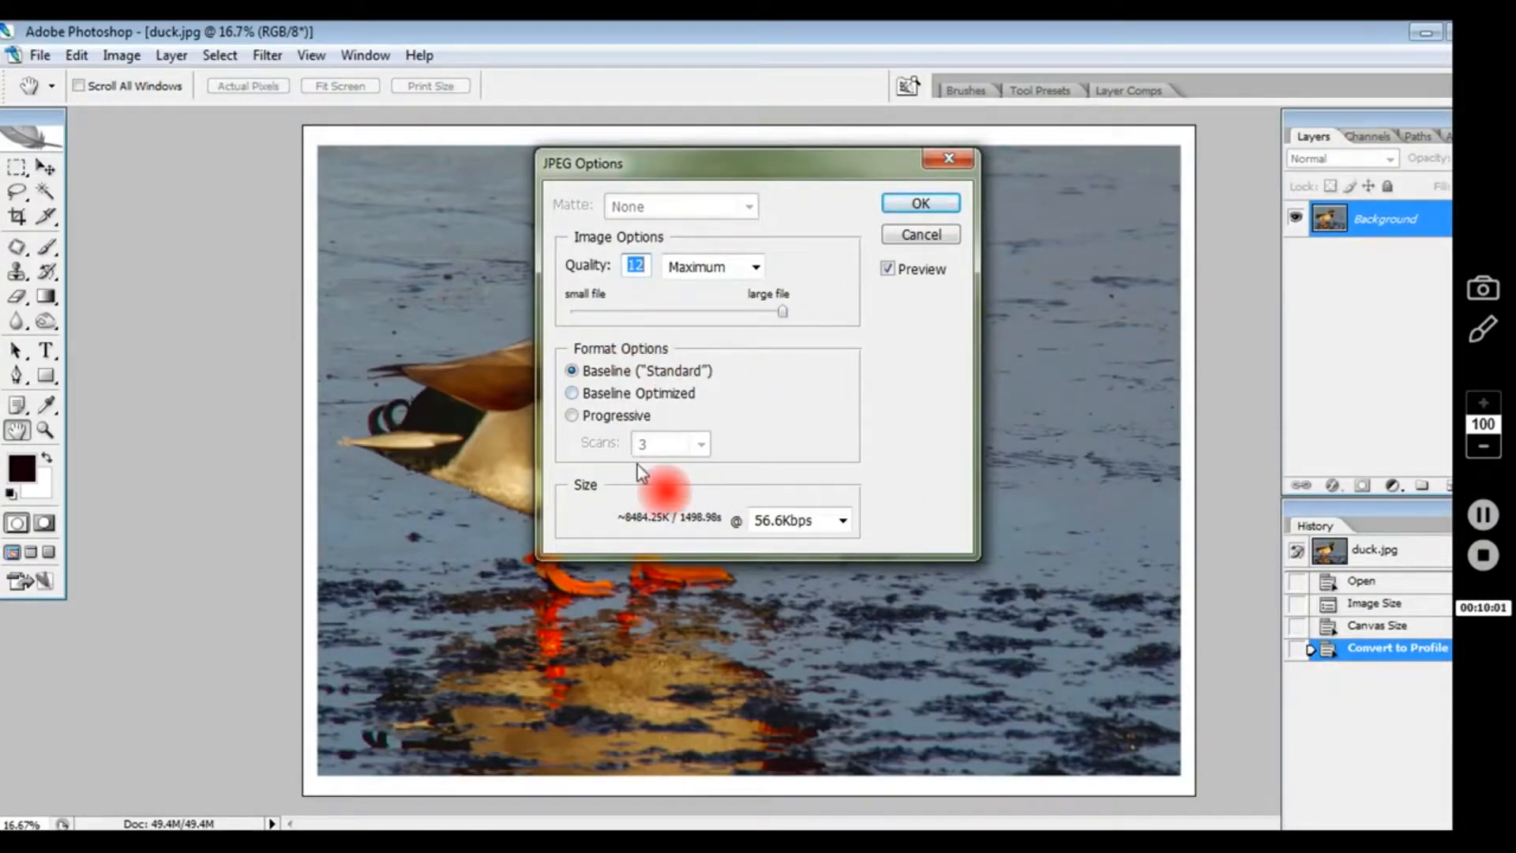
{"action": "left_click", "coordinate": [917, 205]}
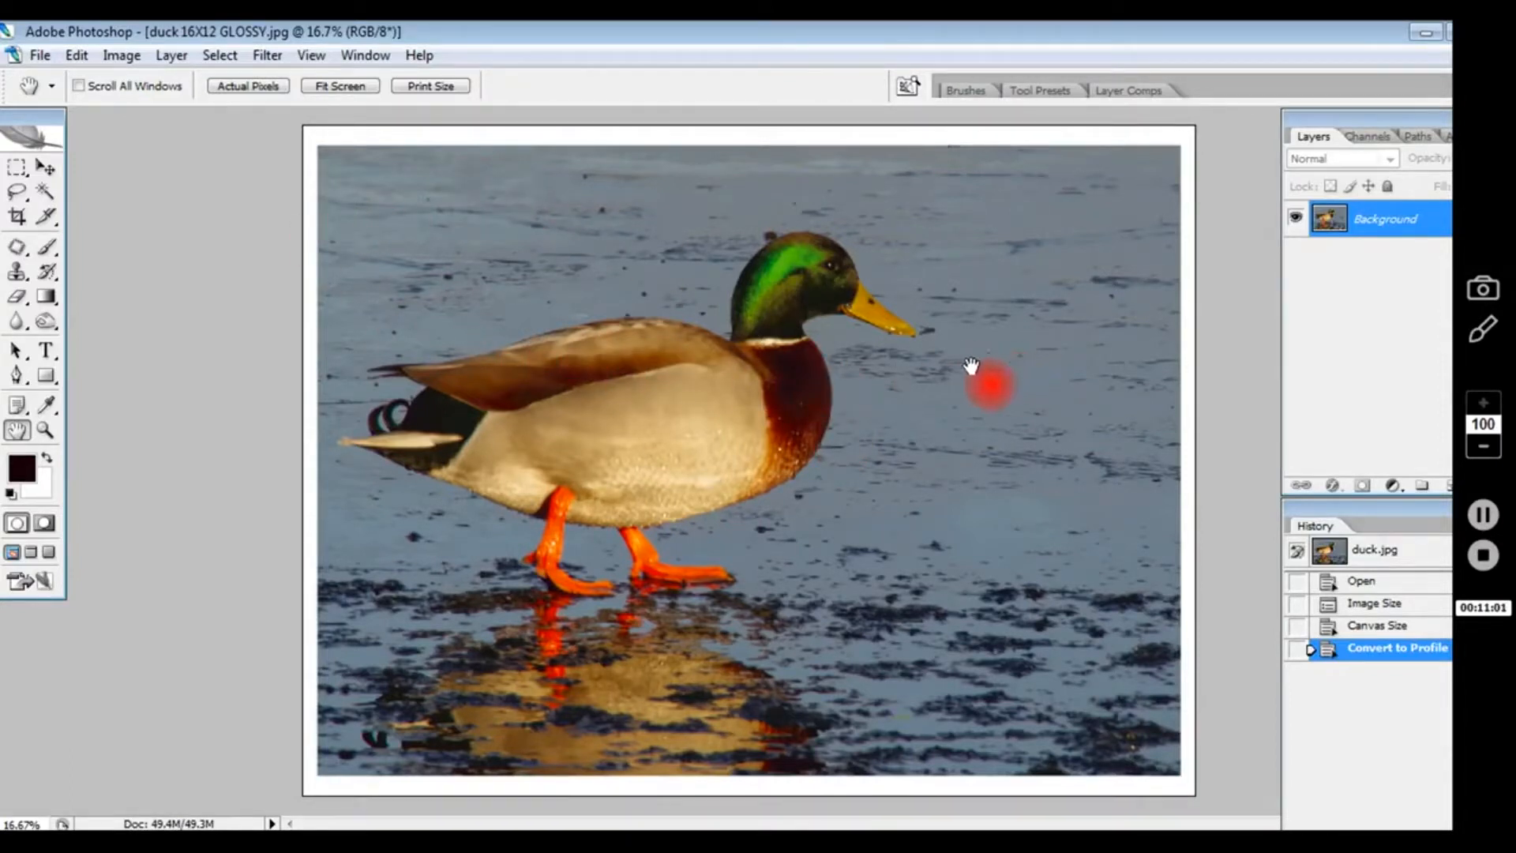
Close the duck image and open the recent file bluebell wood.jpg in a maximized window.
{"action": "left_click", "coordinate": [43, 56]}
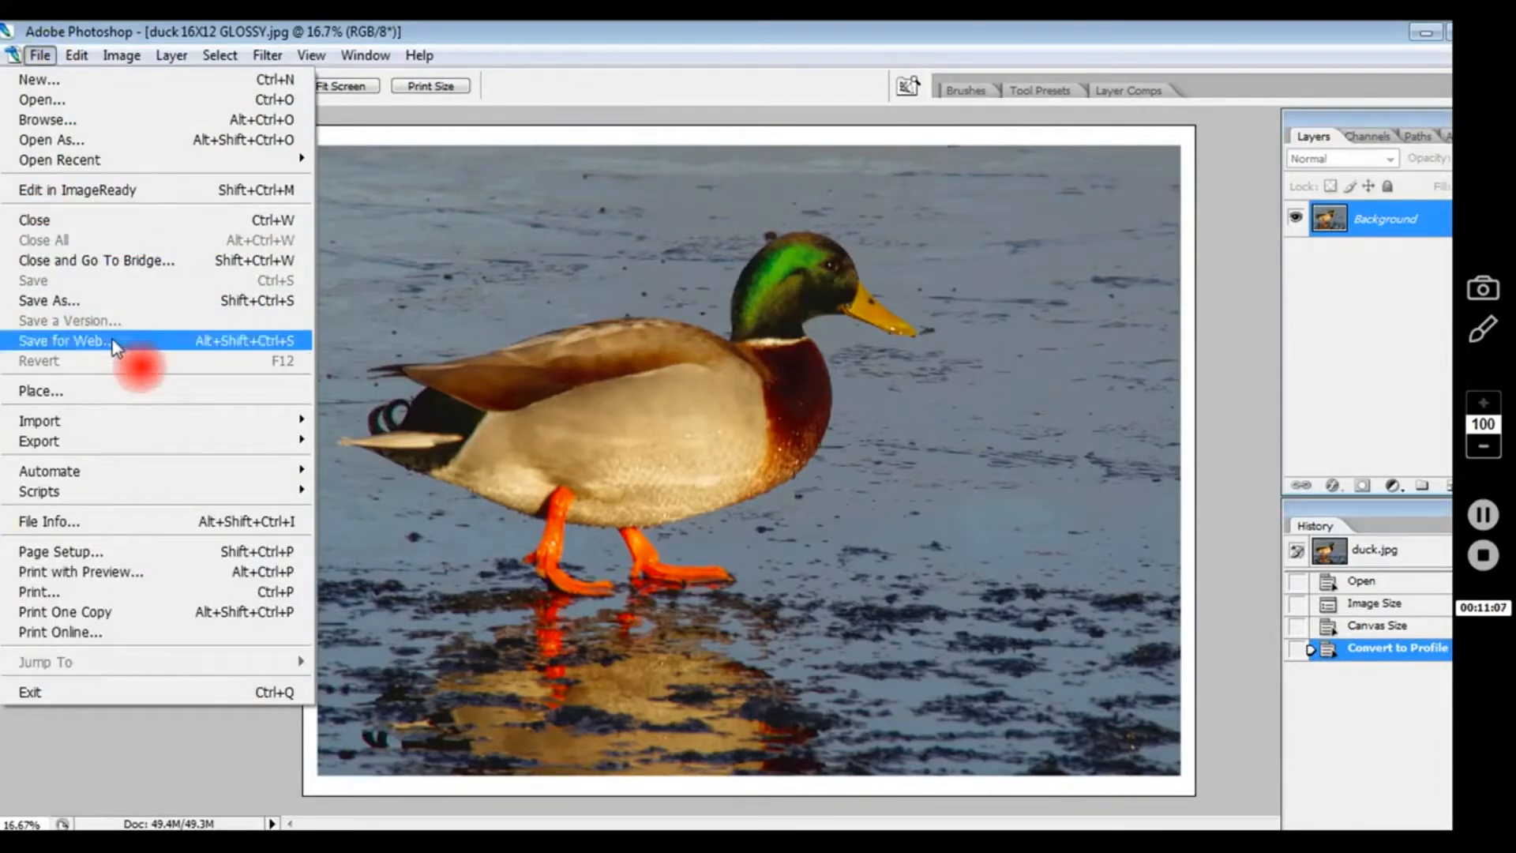
{"action": "left_click", "coordinate": [65, 228]}
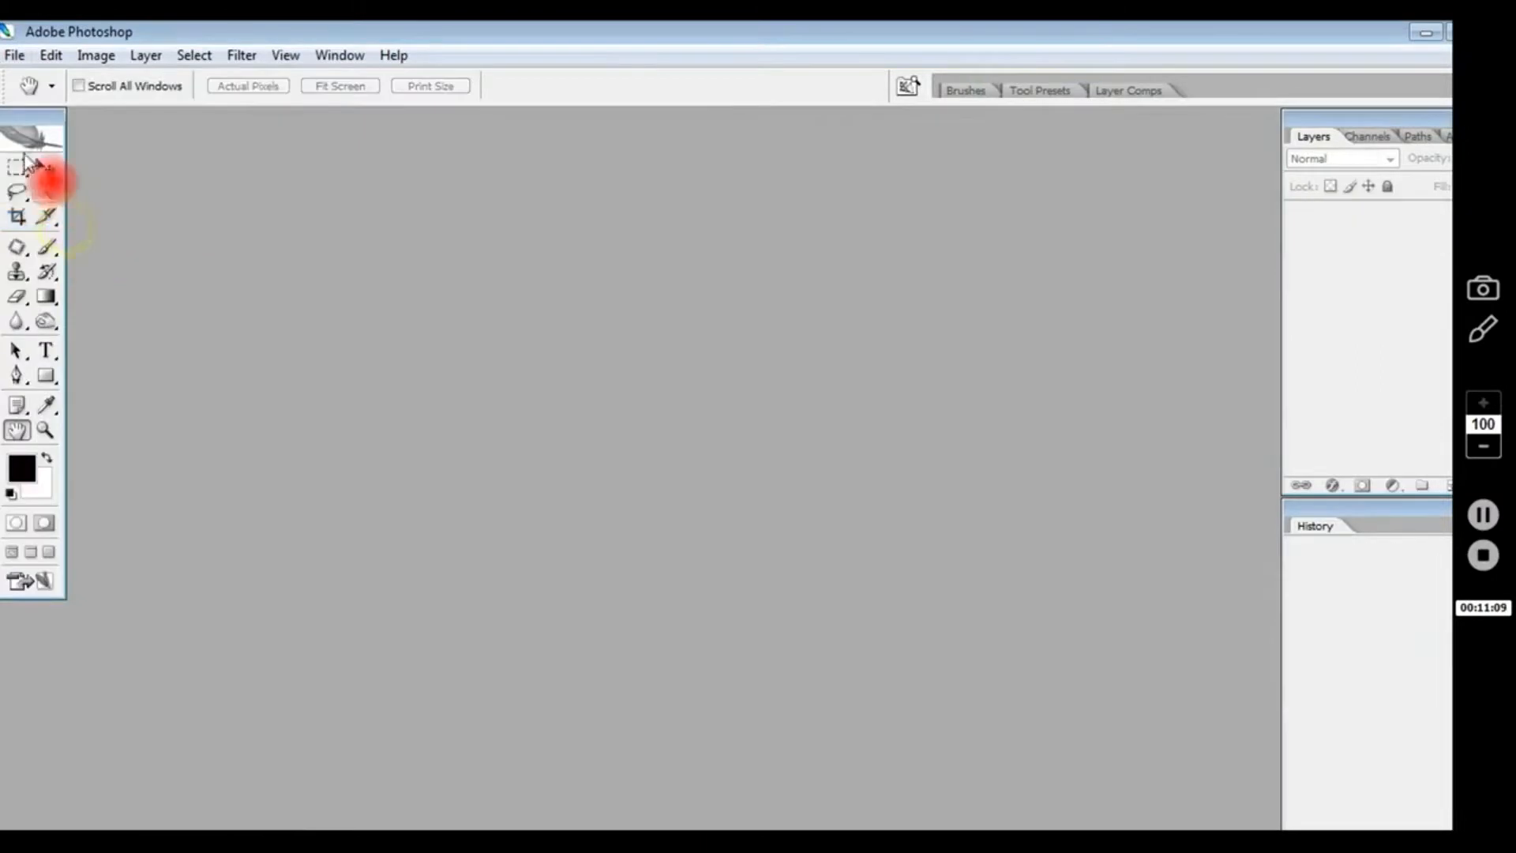
{"action": "left_click", "coordinate": [13, 57]}
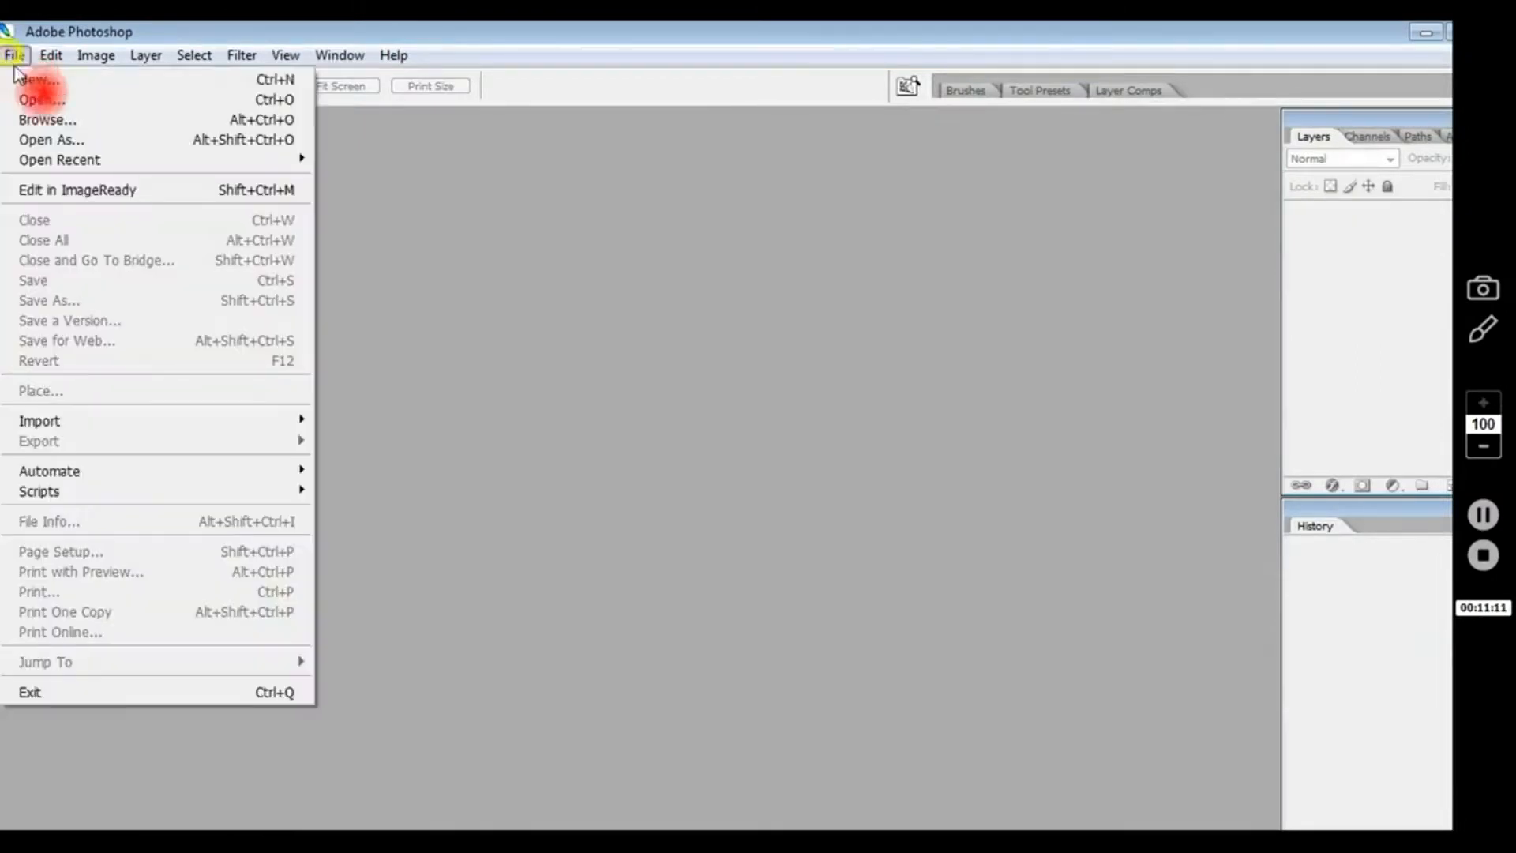
{"action": "mouse_move", "coordinate": [57, 164]}
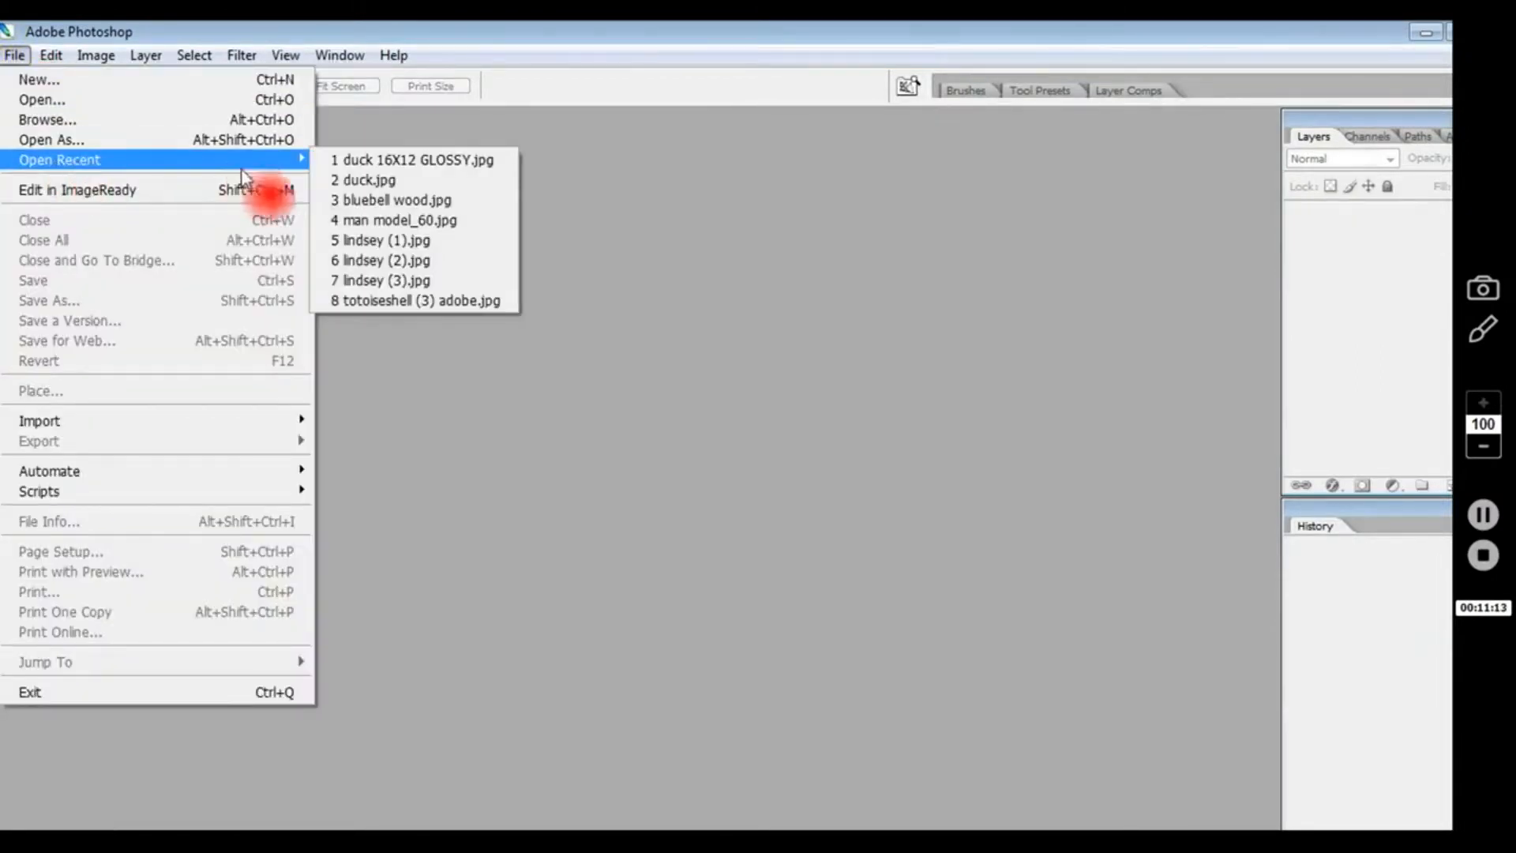
{"action": "left_click", "coordinate": [387, 200]}
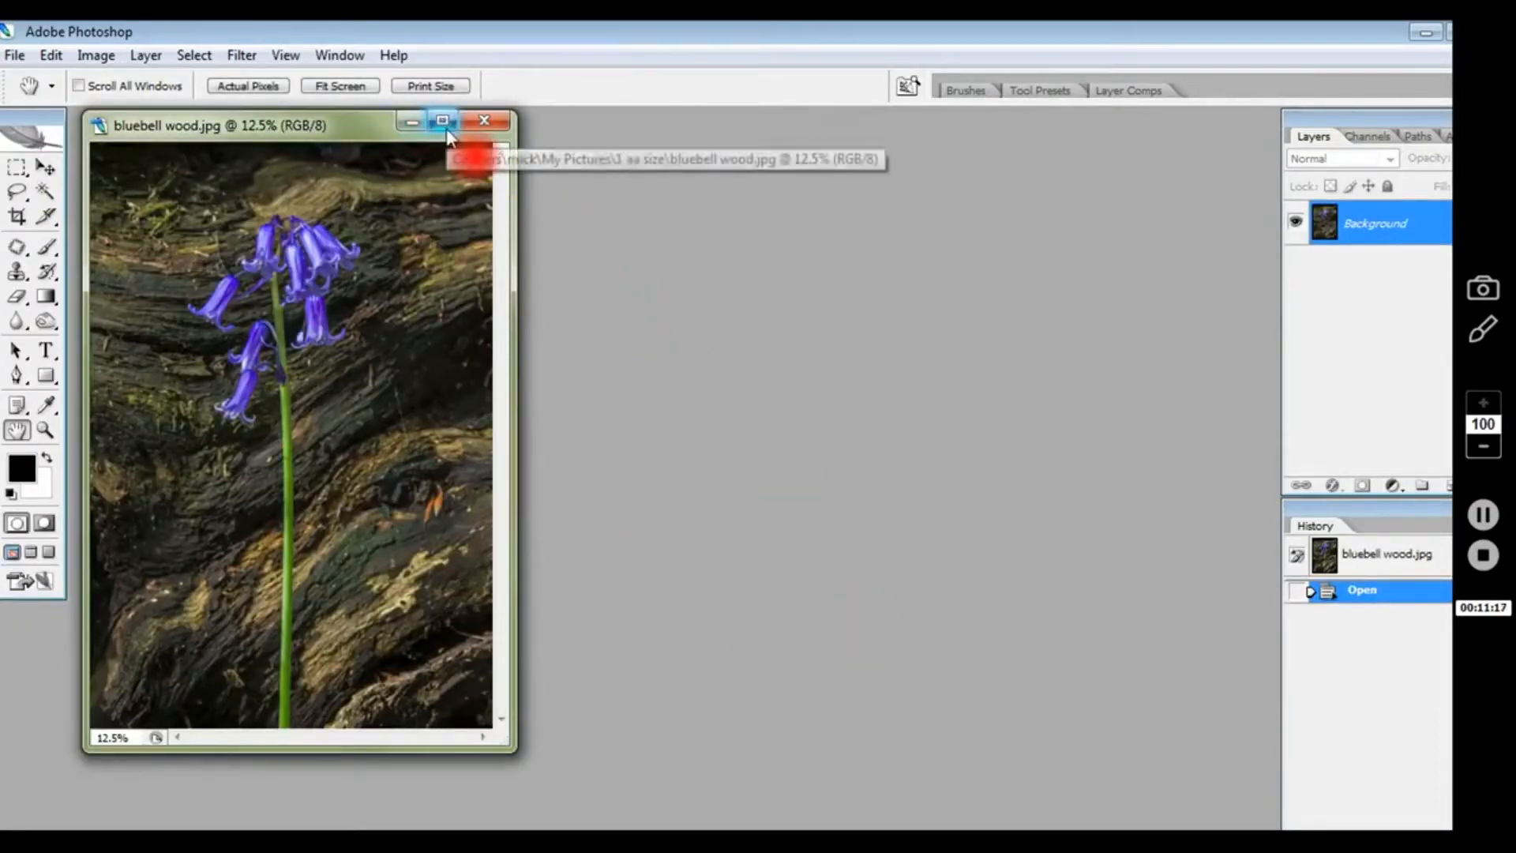
{"action": "left_click", "coordinate": [443, 121]}
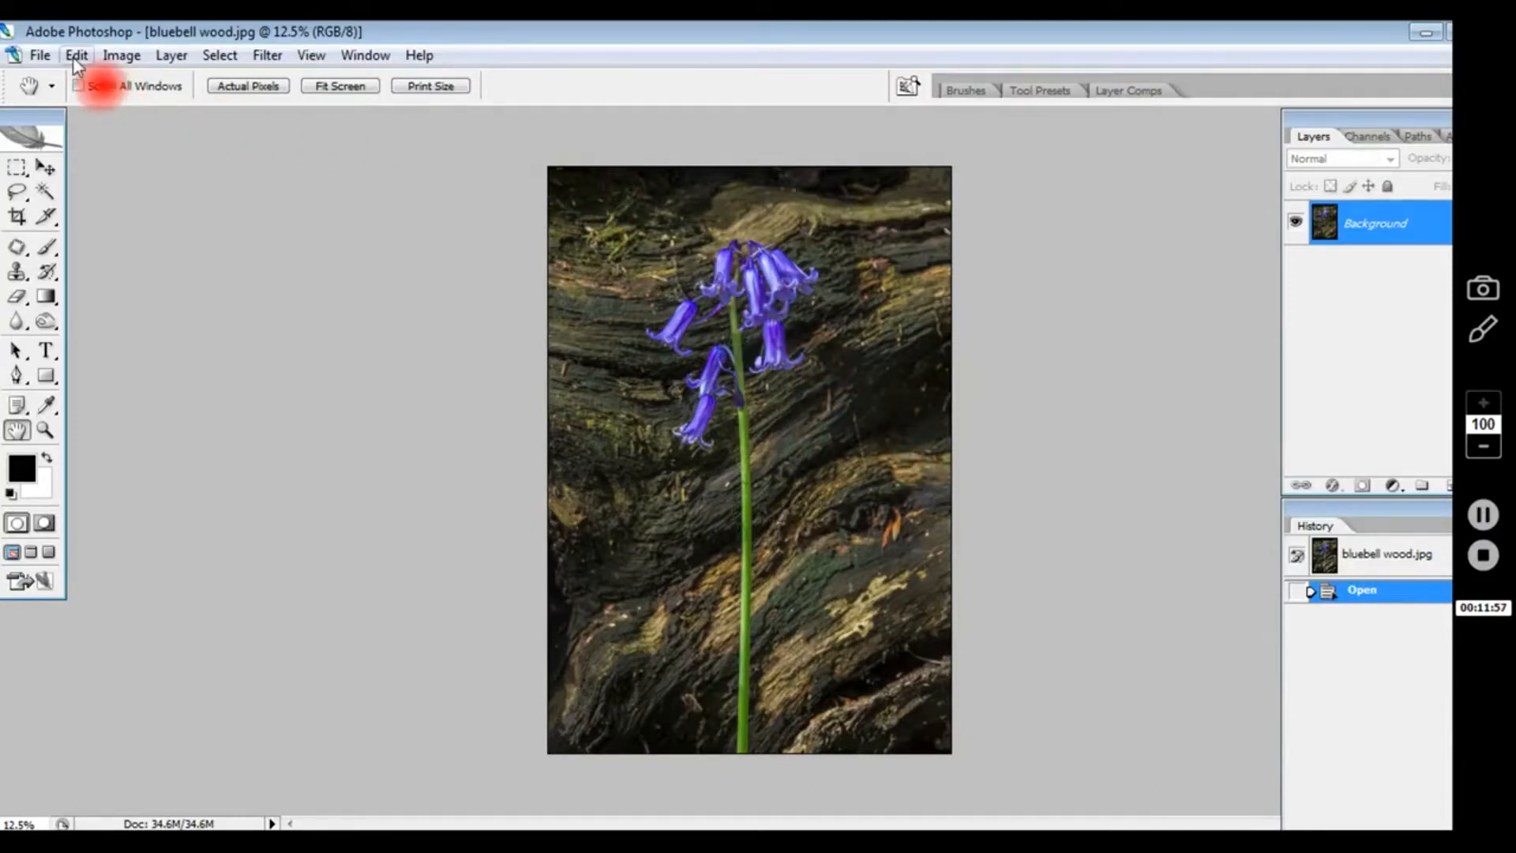
Resize the bluebell wood image to a height of 1050 pixels with proportions constrained and Bicubic resampling.
{"action": "left_click", "coordinate": [118, 57]}
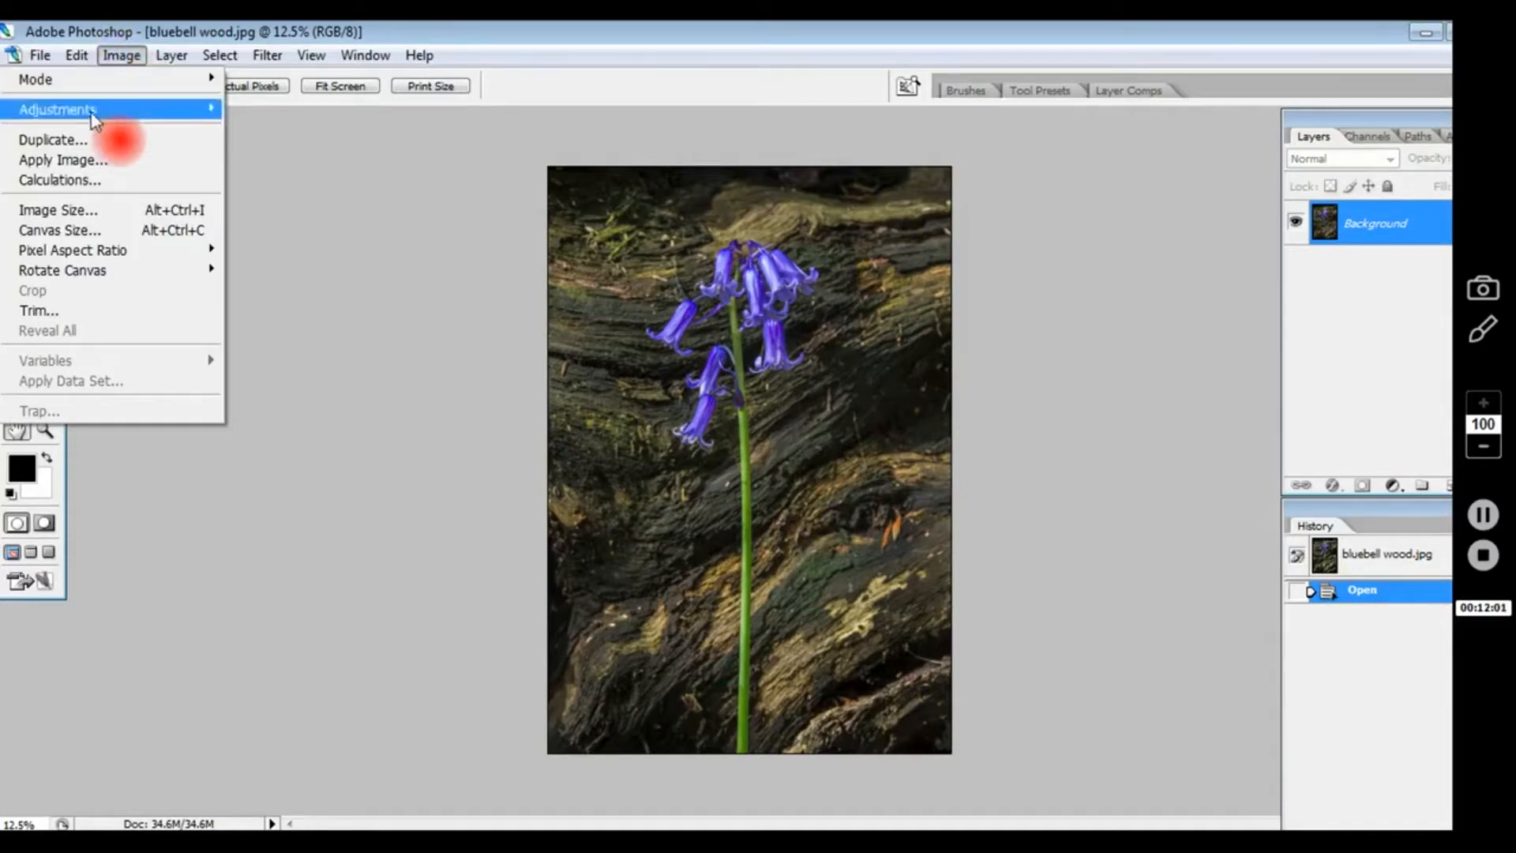
{"action": "left_click", "coordinate": [93, 217]}
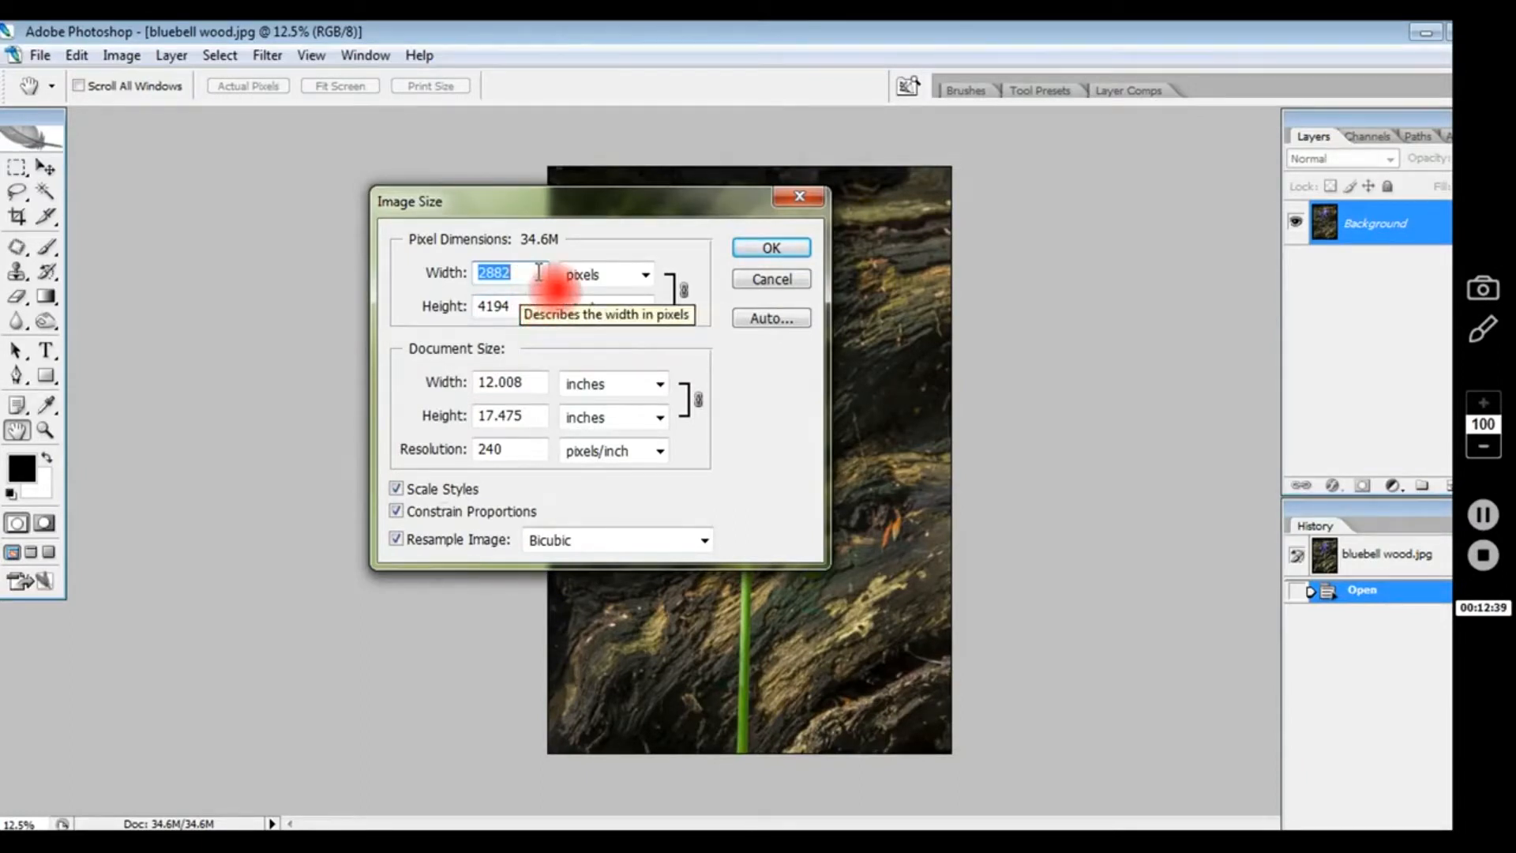
{"action": "left_click", "coordinate": [514, 307]}
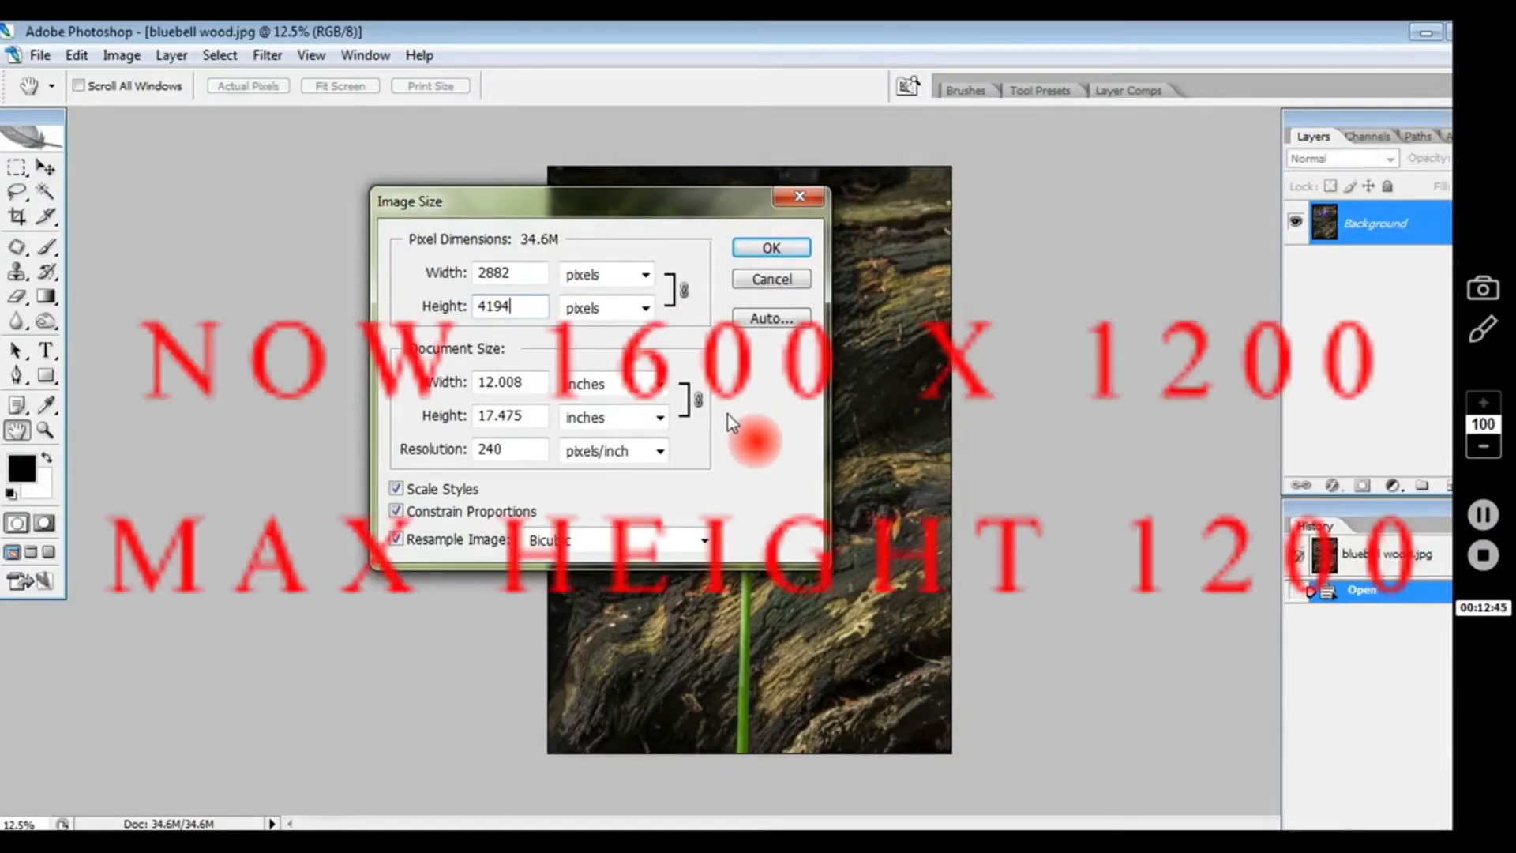
{"action": "key", "text": "BackSpace"}
{"action": "key", "text": "BackSpace"}
{"action": "key", "text": "BackSpace"}
{"action": "key", "text": "BackSpace"}
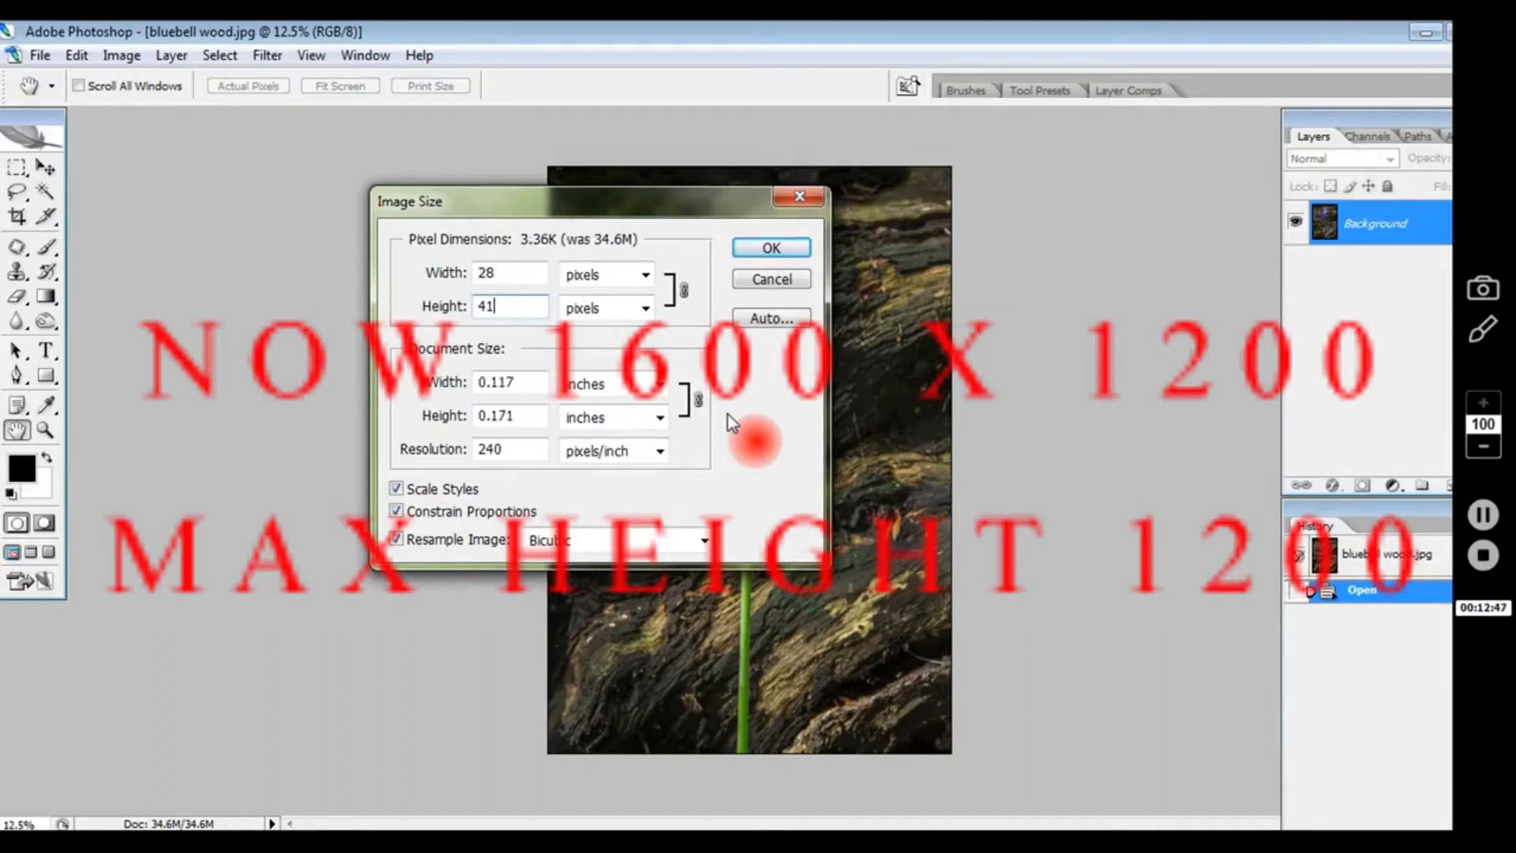
{"action": "type", "text": "1050"}
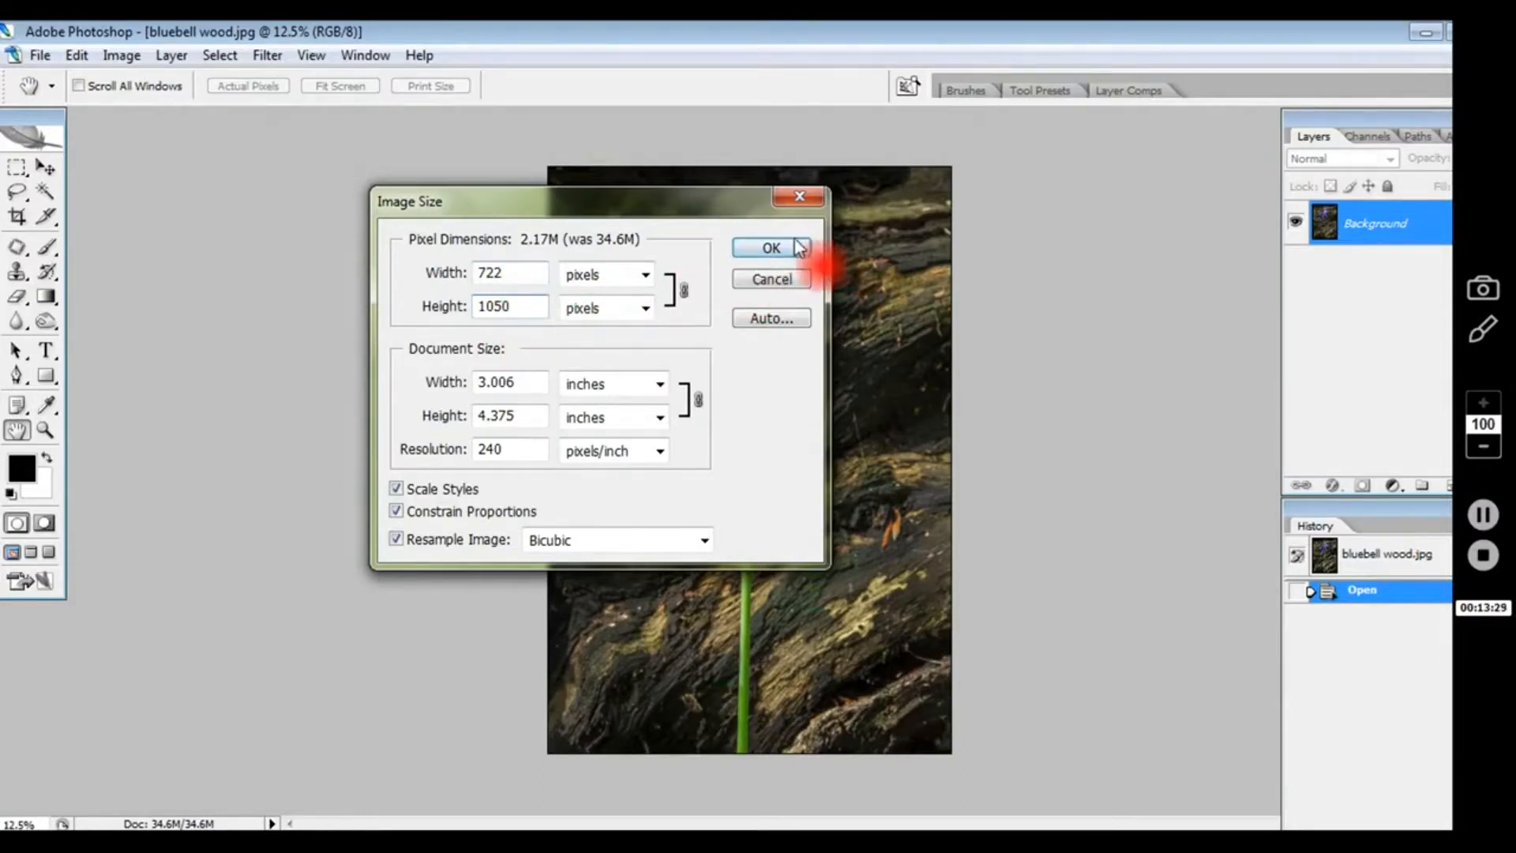
{"action": "left_click", "coordinate": [772, 249]}
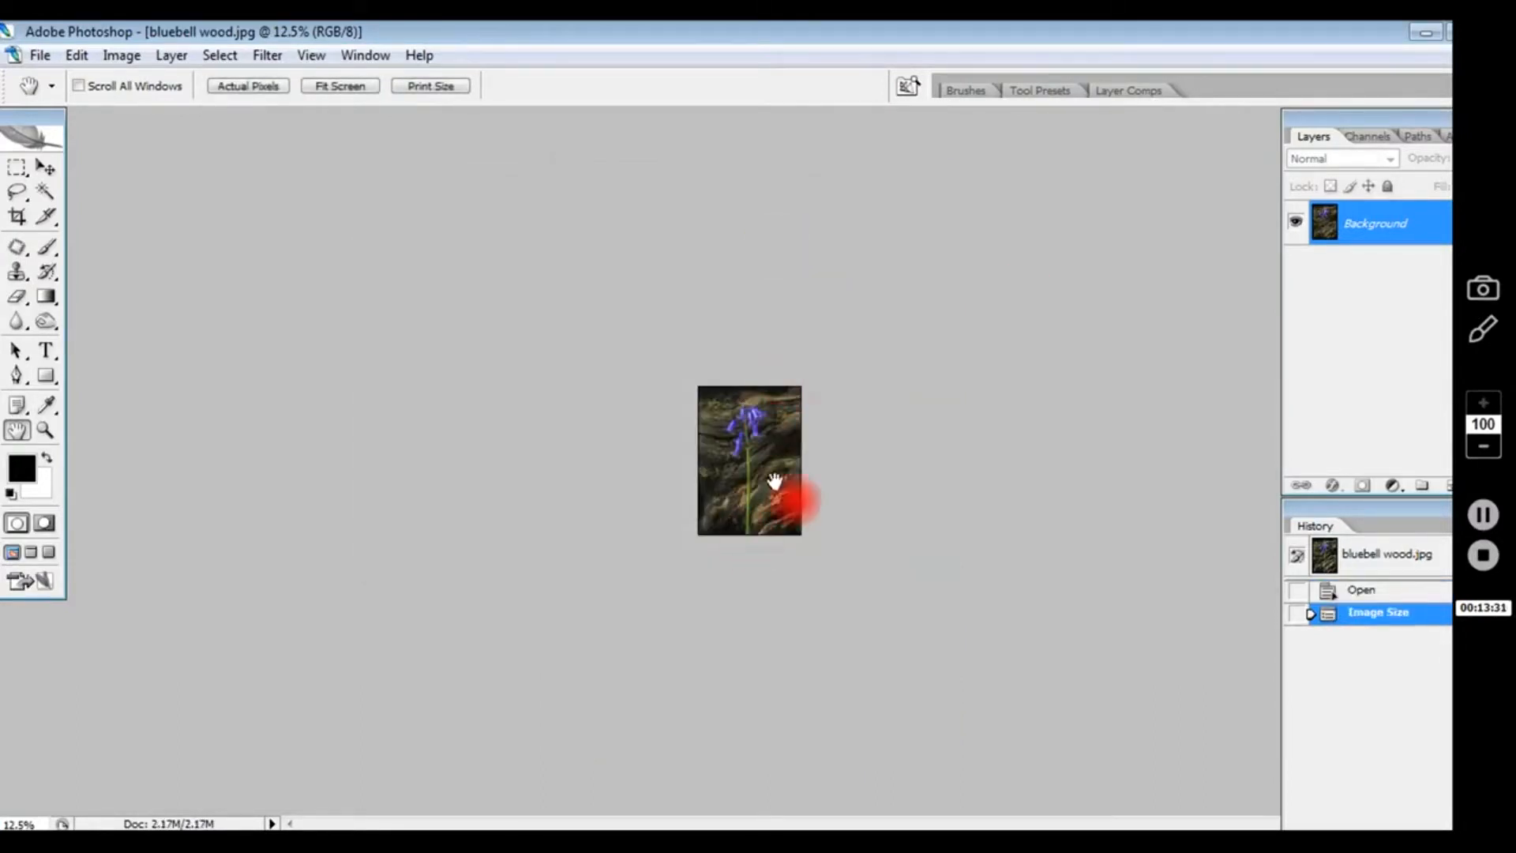
Save the resized bluebell image as a JPEG named "bluebell wood DPI" at quality 12, Maximum, in Baseline ("Standard") format.
{"action": "scroll", "coordinate": [947, 529], "scroll_direction": "up", "scroll_amount": 15}
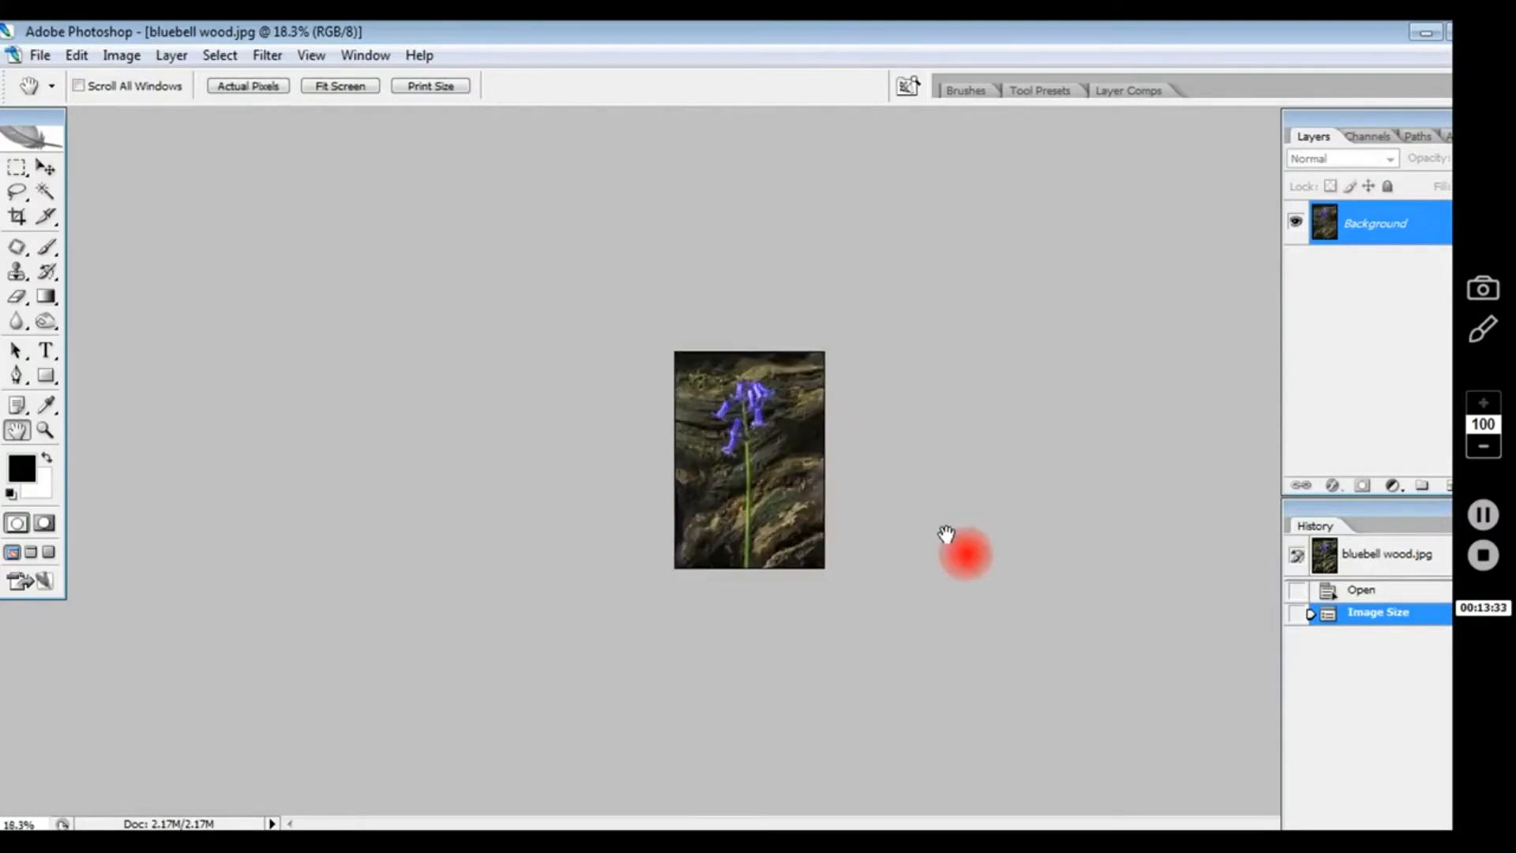
{"action": "scroll", "coordinate": [934, 524], "scroll_direction": "up", "scroll_amount": 3}
{"action": "scroll", "coordinate": [936, 521], "scroll_direction": "up", "scroll_amount": 1}
{"action": "scroll", "coordinate": [934, 522], "scroll_direction": "down", "scroll_amount": 2}
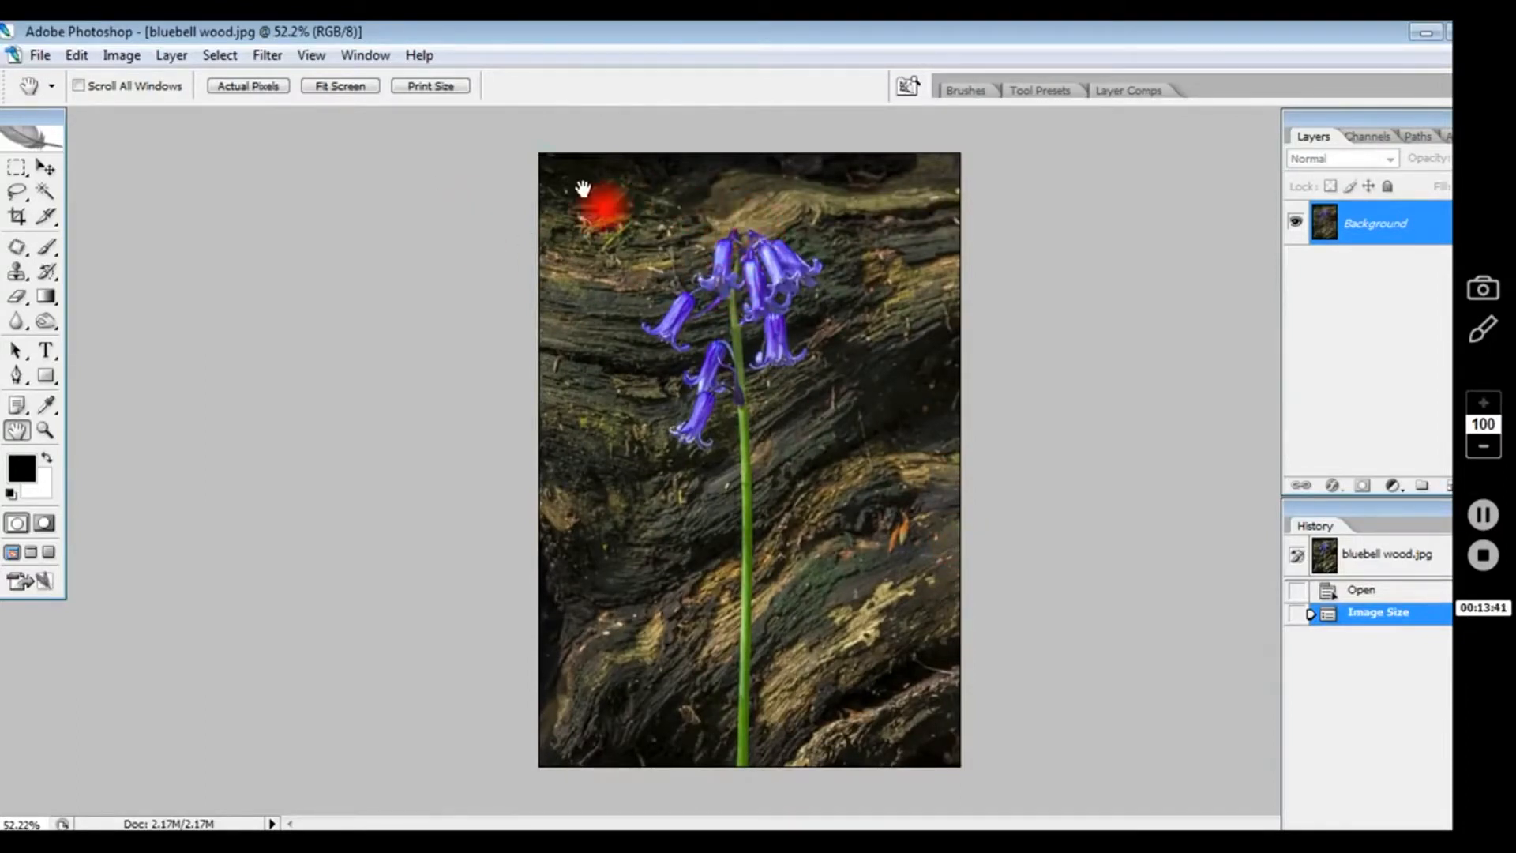
{"action": "left_click", "coordinate": [41, 59]}
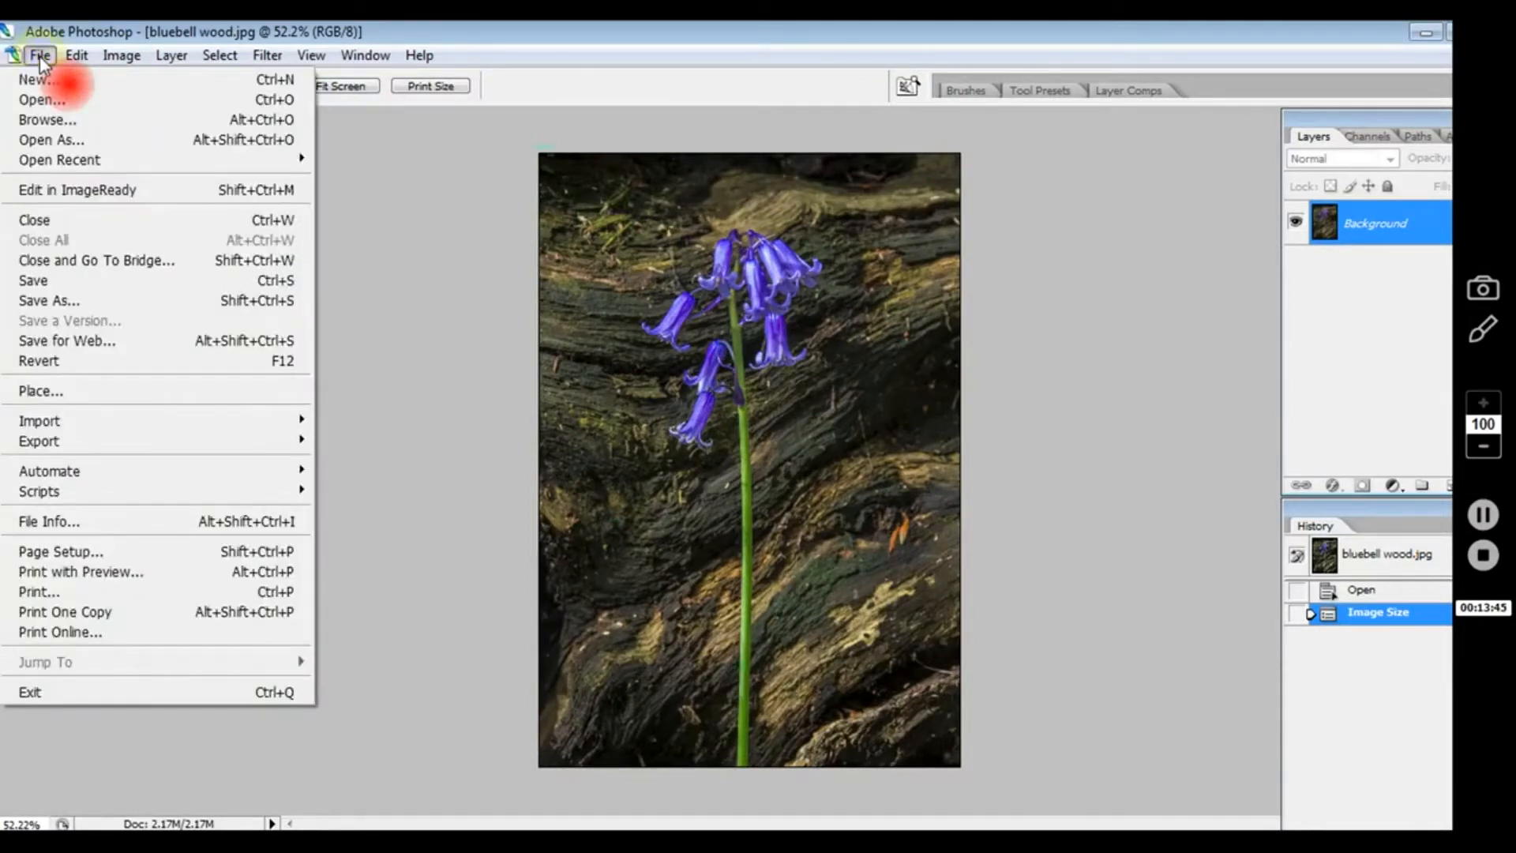
{"action": "left_click", "coordinate": [63, 304]}
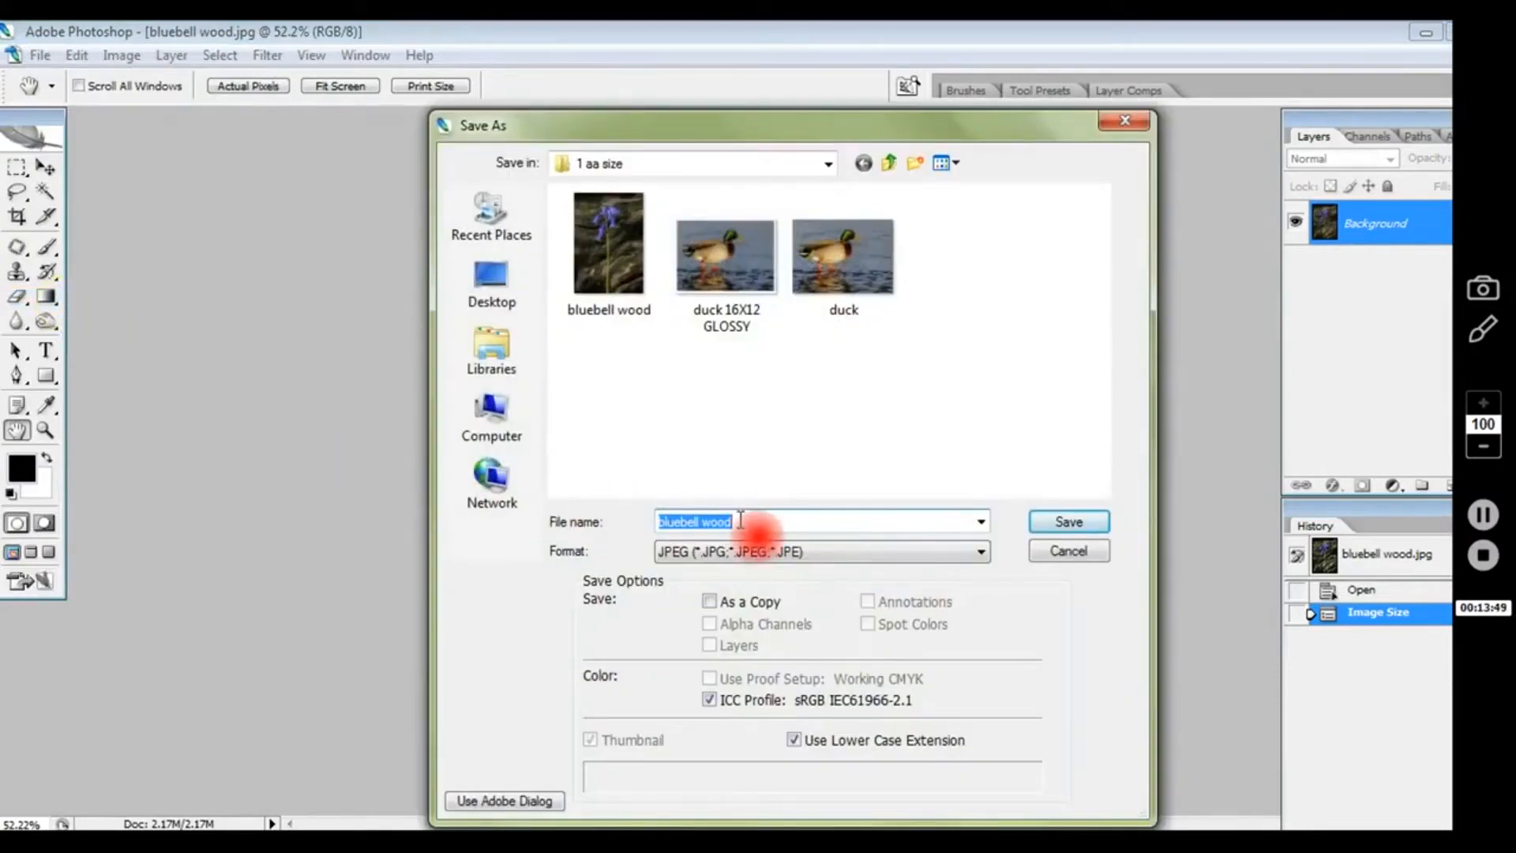
{"action": "left_click", "coordinate": [737, 521]}
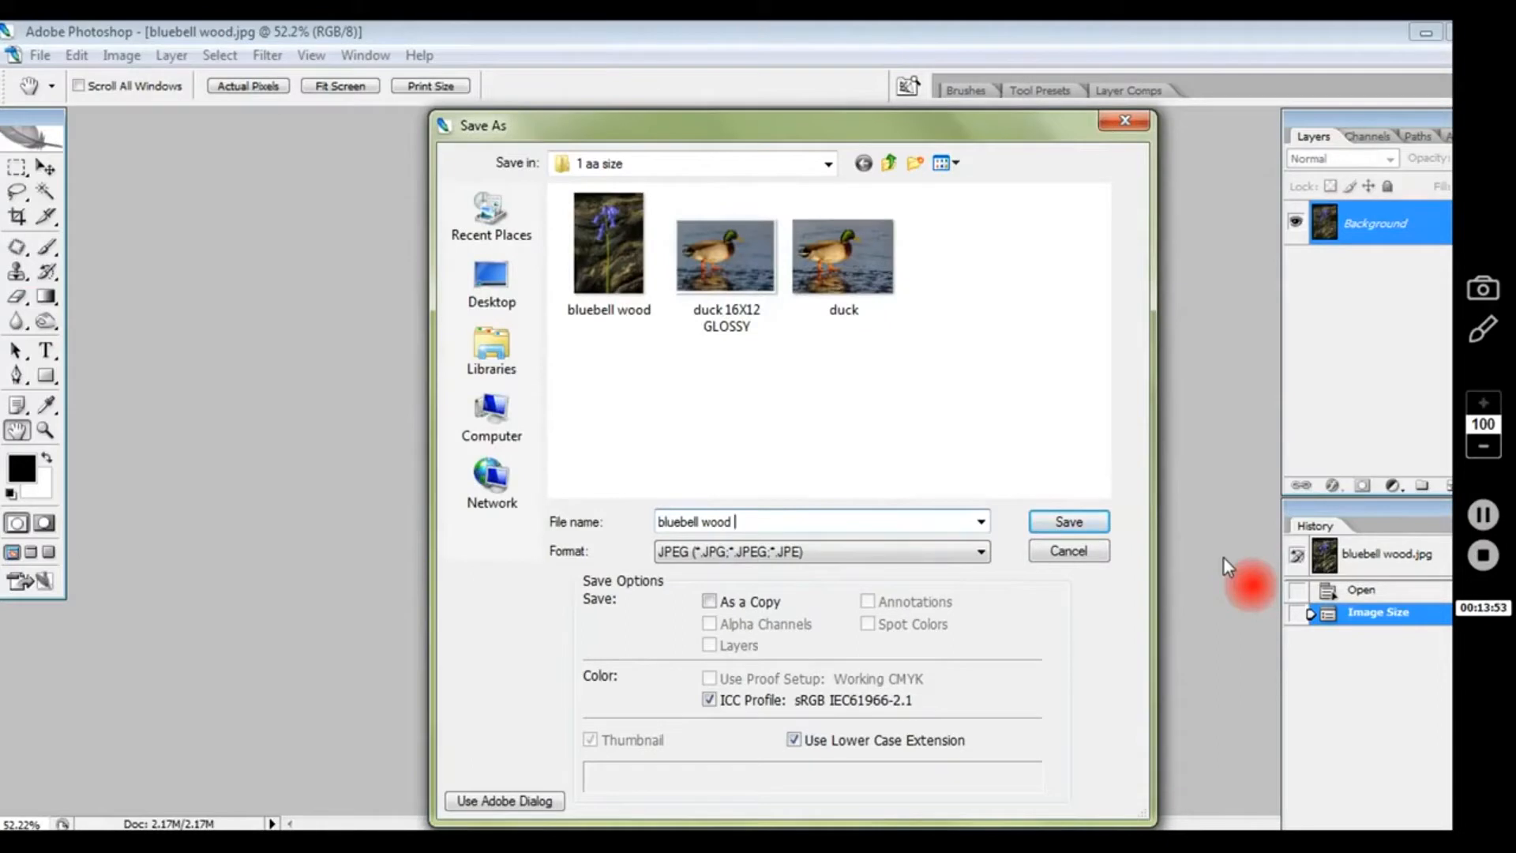
{"action": "type", "text": "DPI"}
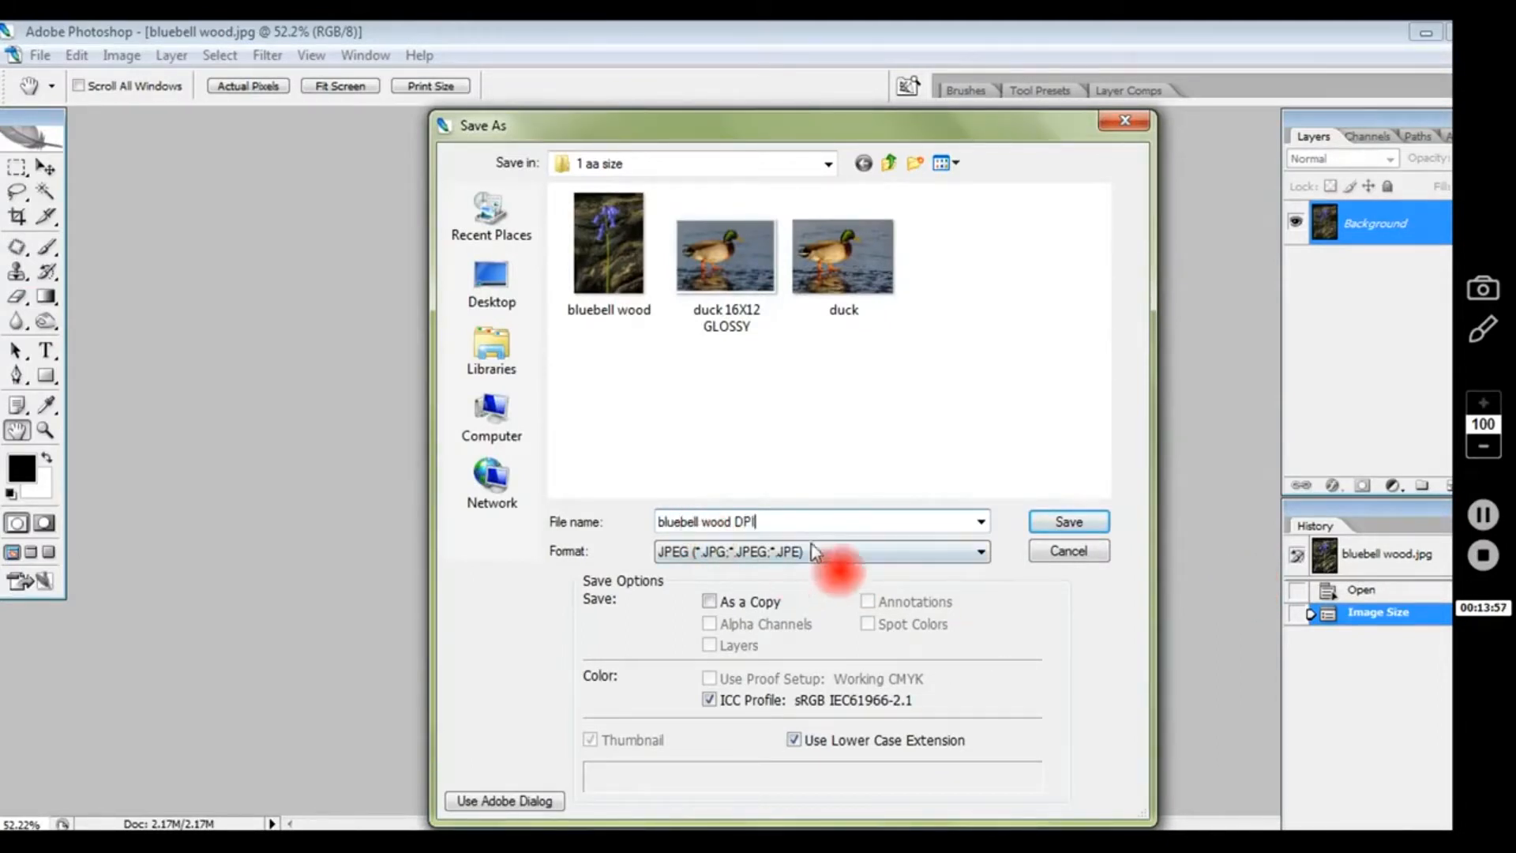
{"action": "left_click", "coordinate": [1071, 523]}
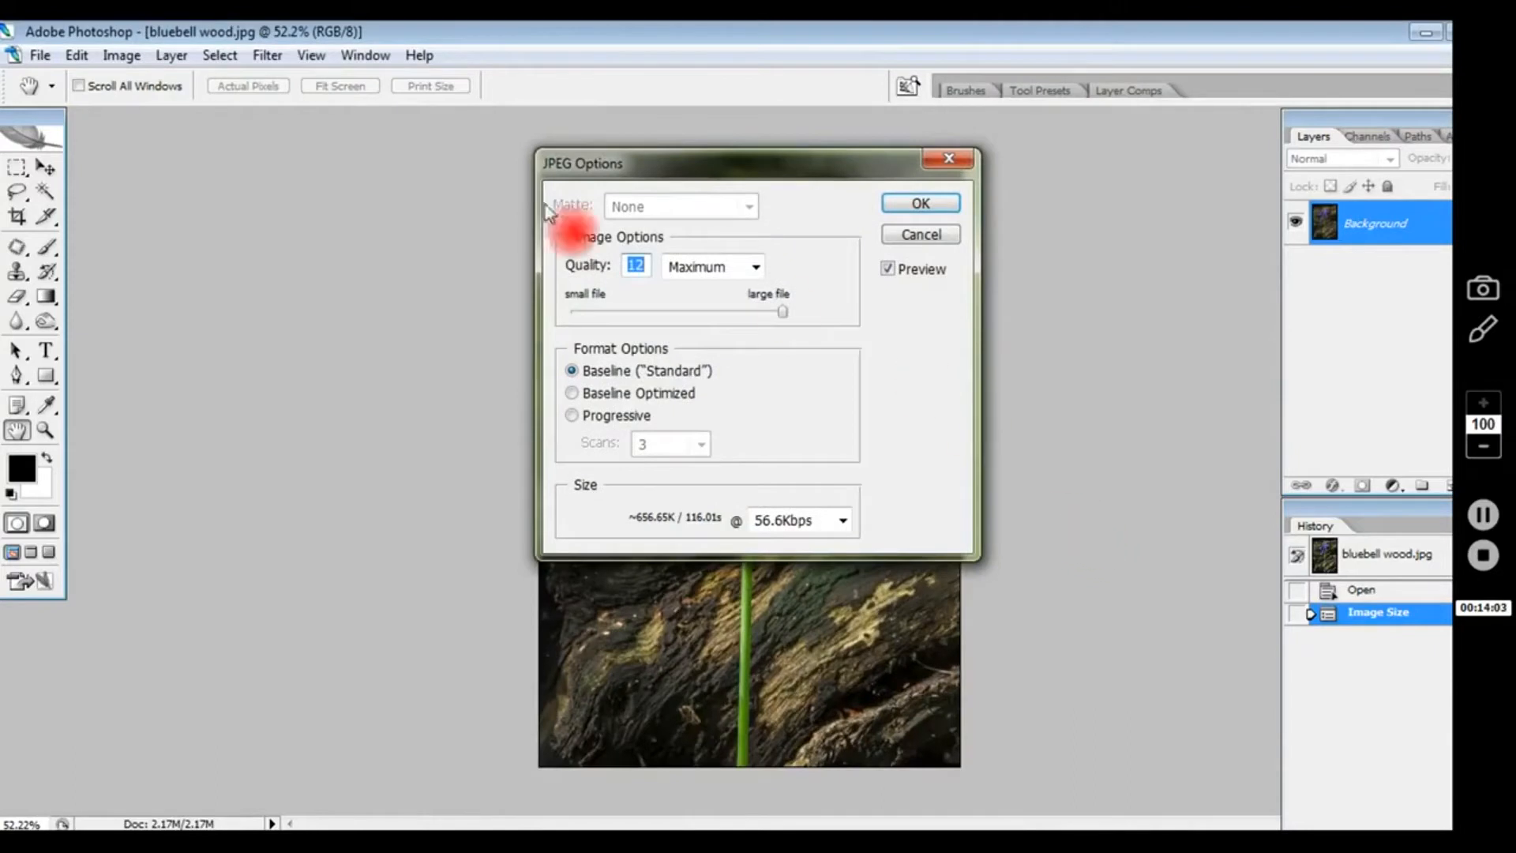
{"action": "left_click", "coordinate": [921, 205]}
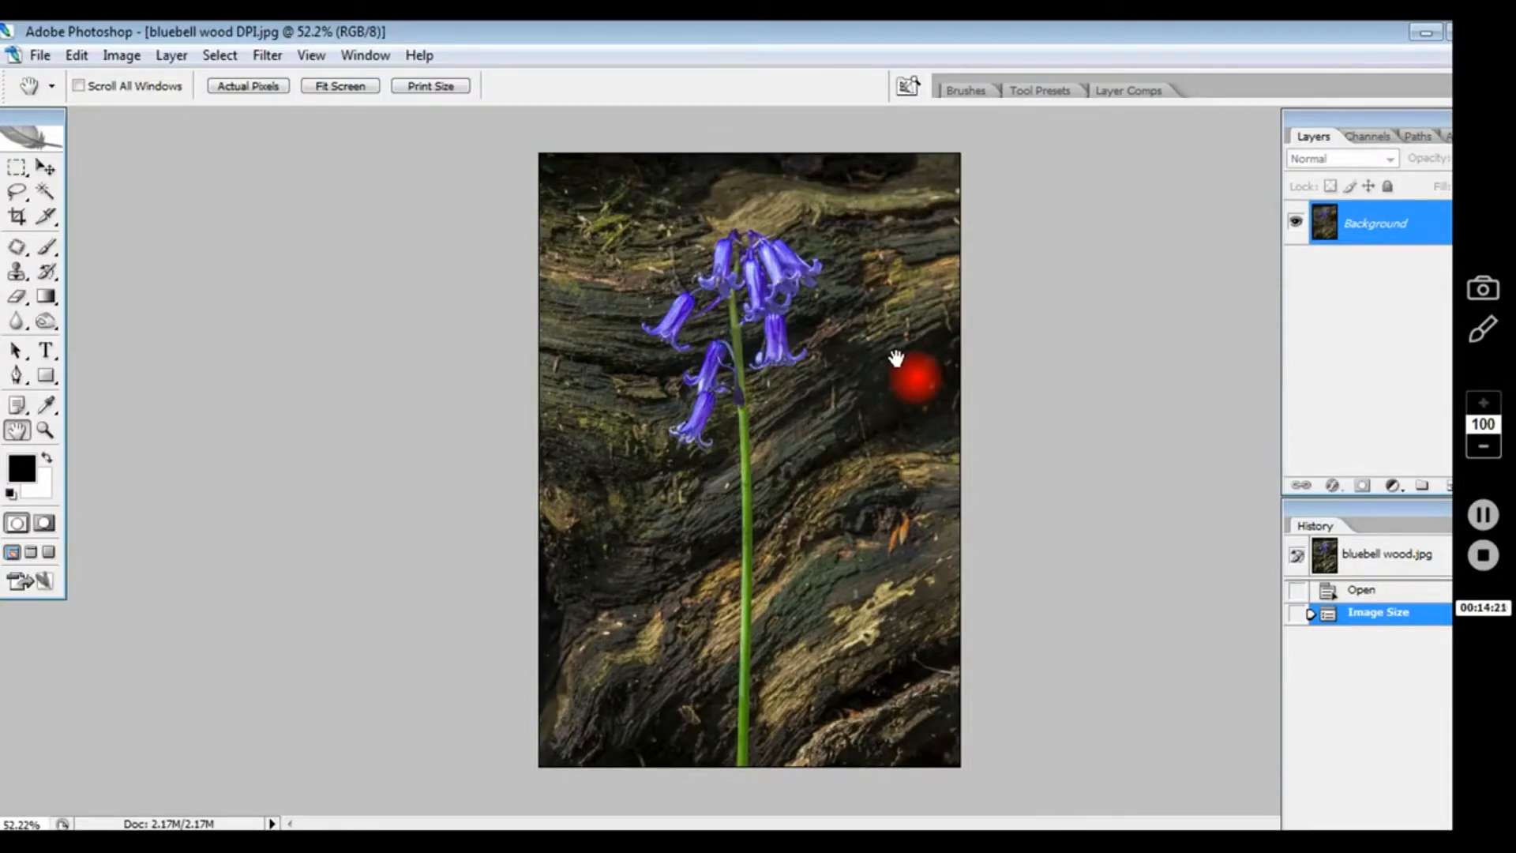
Switch to Windows Explorer and compare the original and saved bluebell and duck files in the "1 aa size" folder.
{"action": "key", "text": "alt+Tab"}
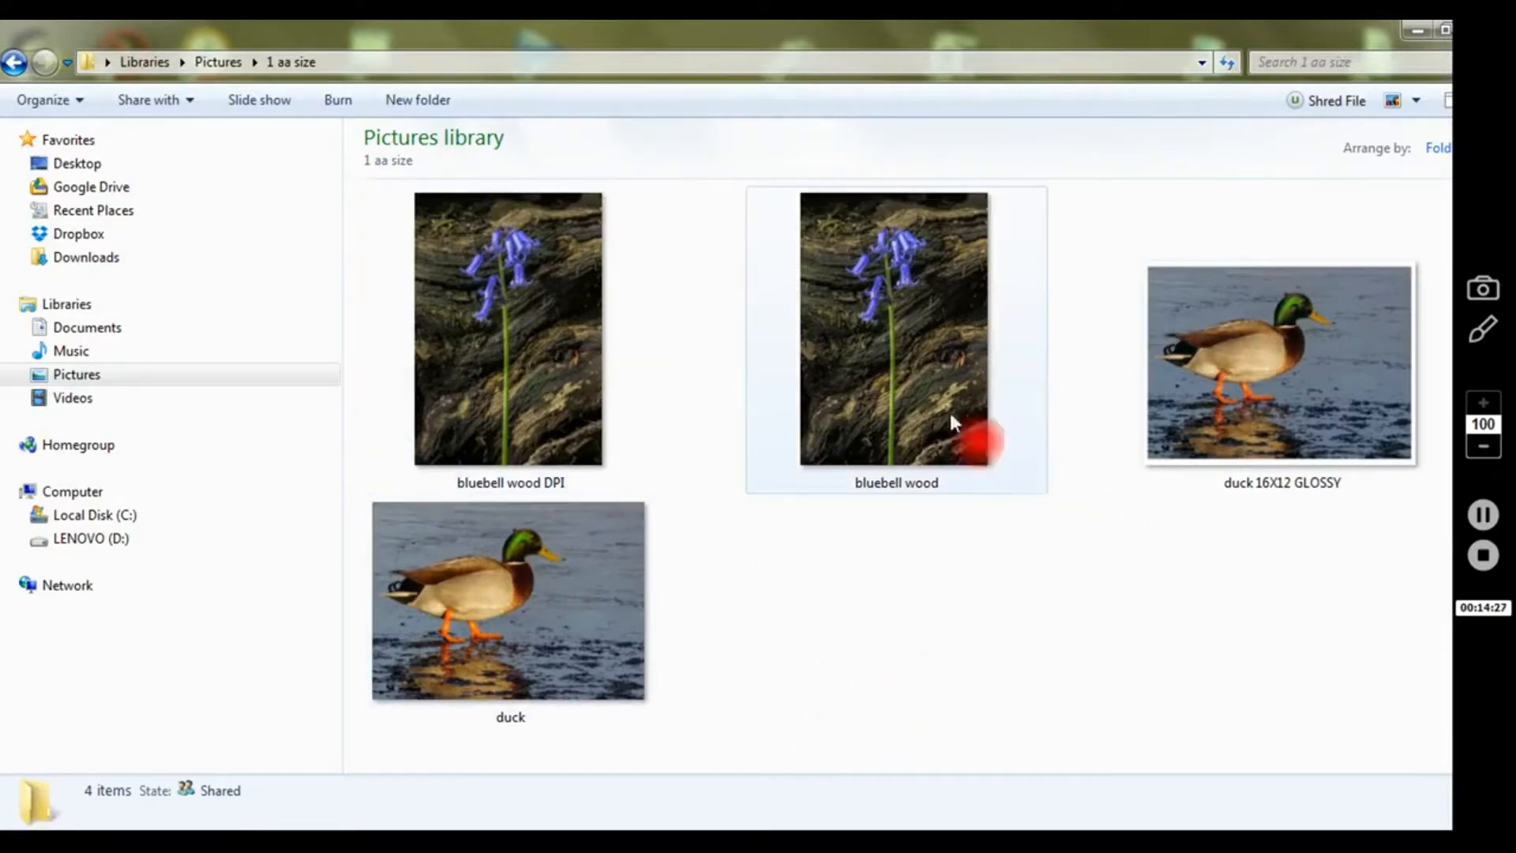
{"action": "mouse_move", "coordinate": [929, 395]}
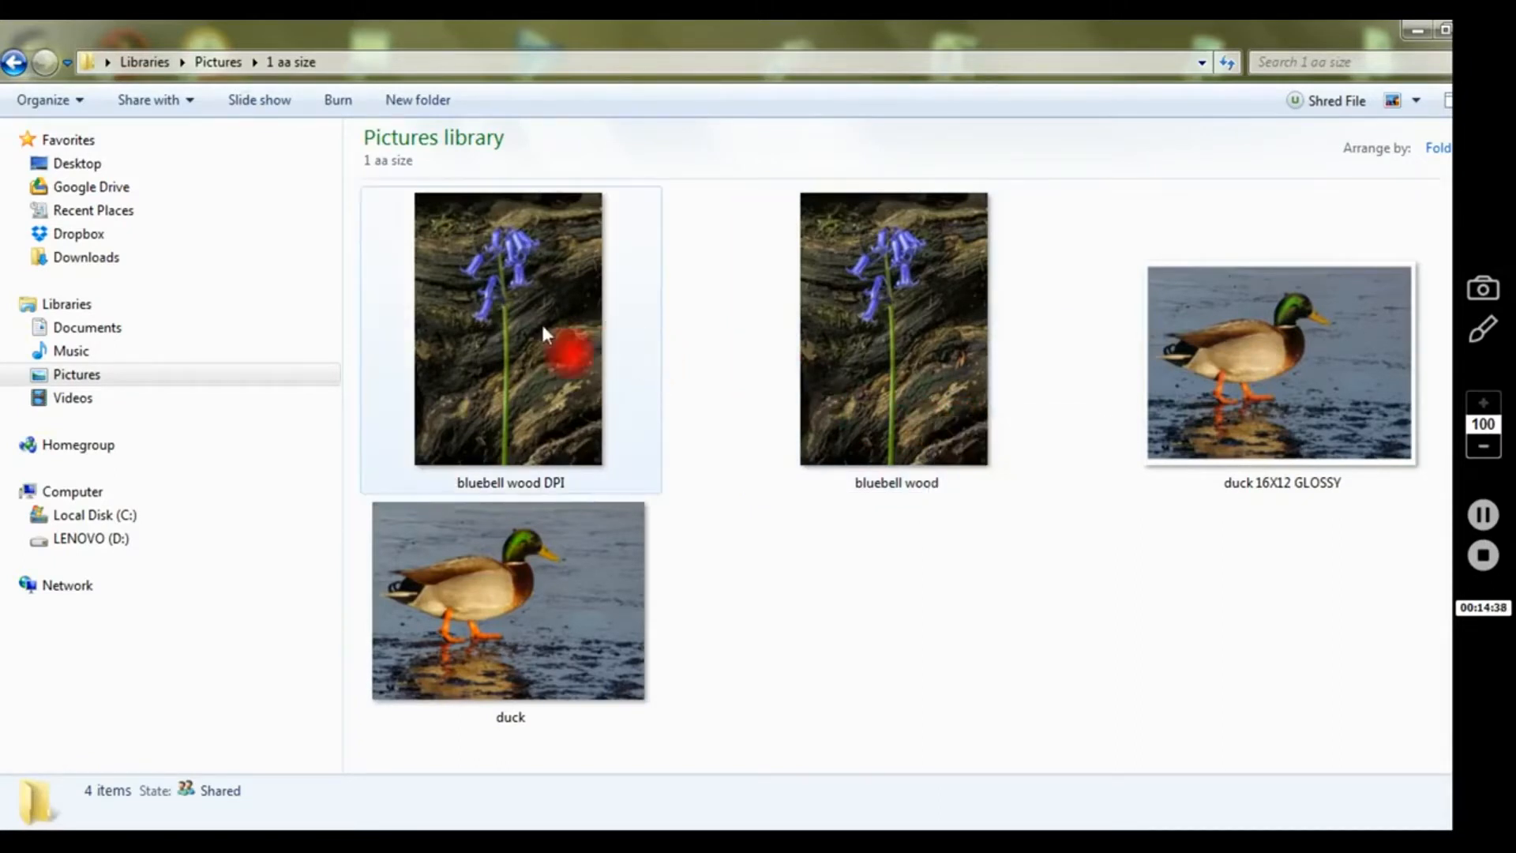
{"action": "mouse_move", "coordinate": [509, 324]}
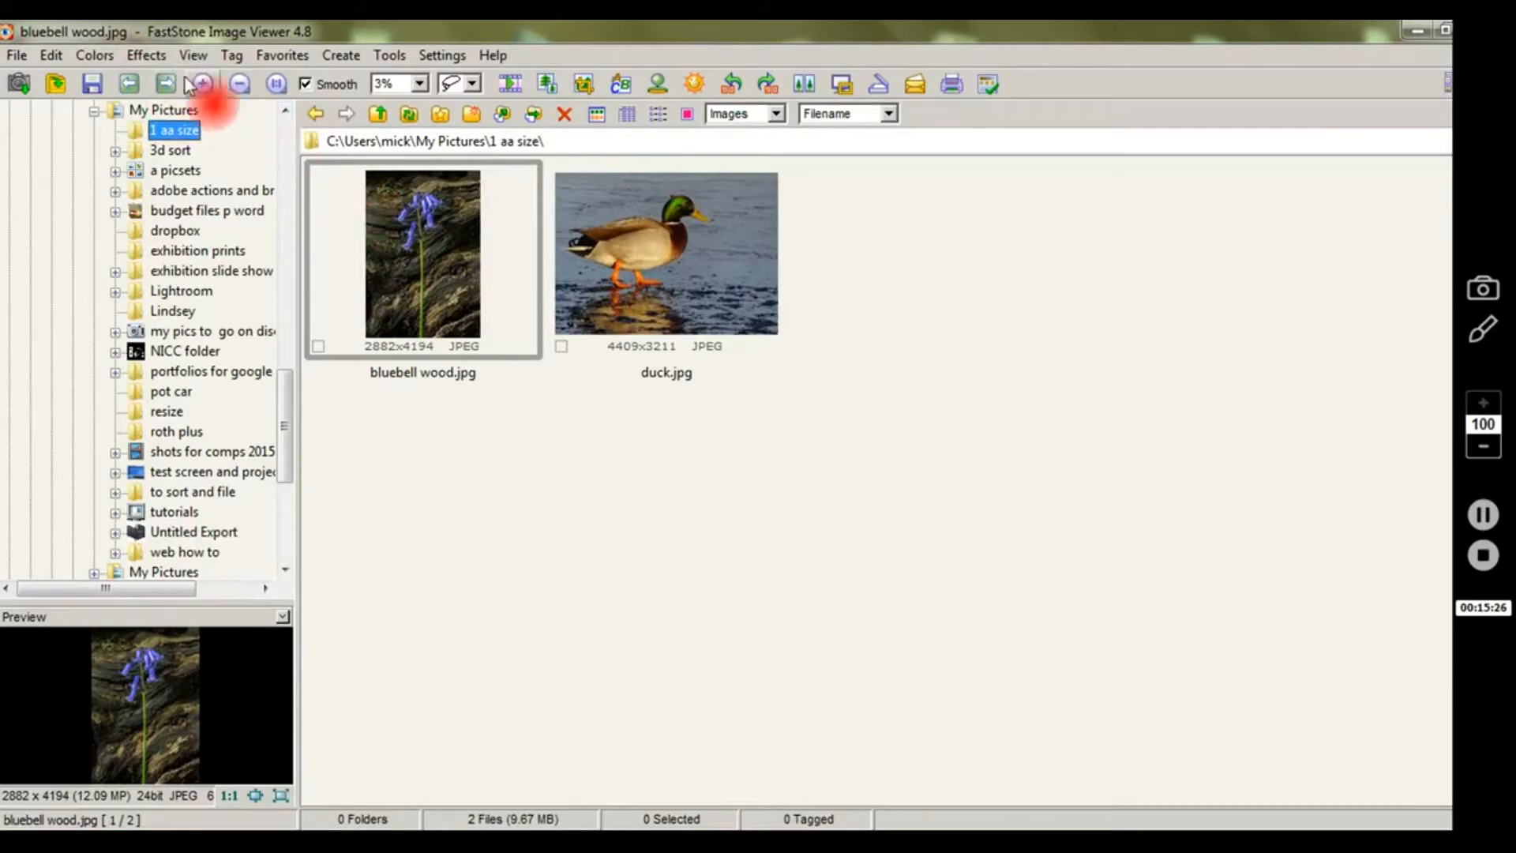
{"action": "left_click", "coordinate": [142, 57]}
{"action": "left_click", "coordinate": [142, 57]}
{"action": "left_click", "coordinate": [143, 57]}
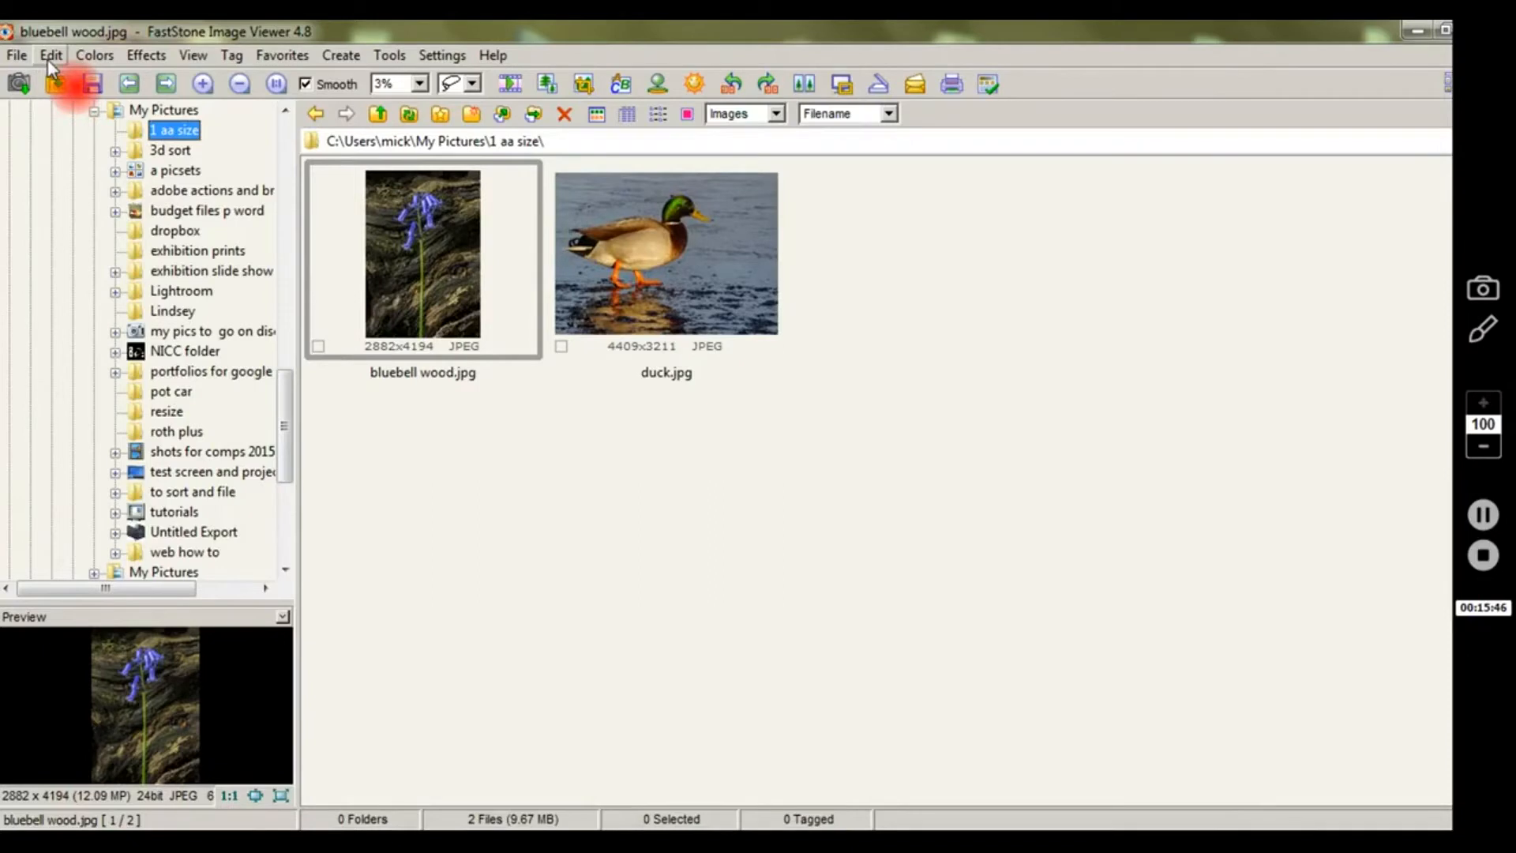
{"action": "left_click", "coordinate": [49, 57]}
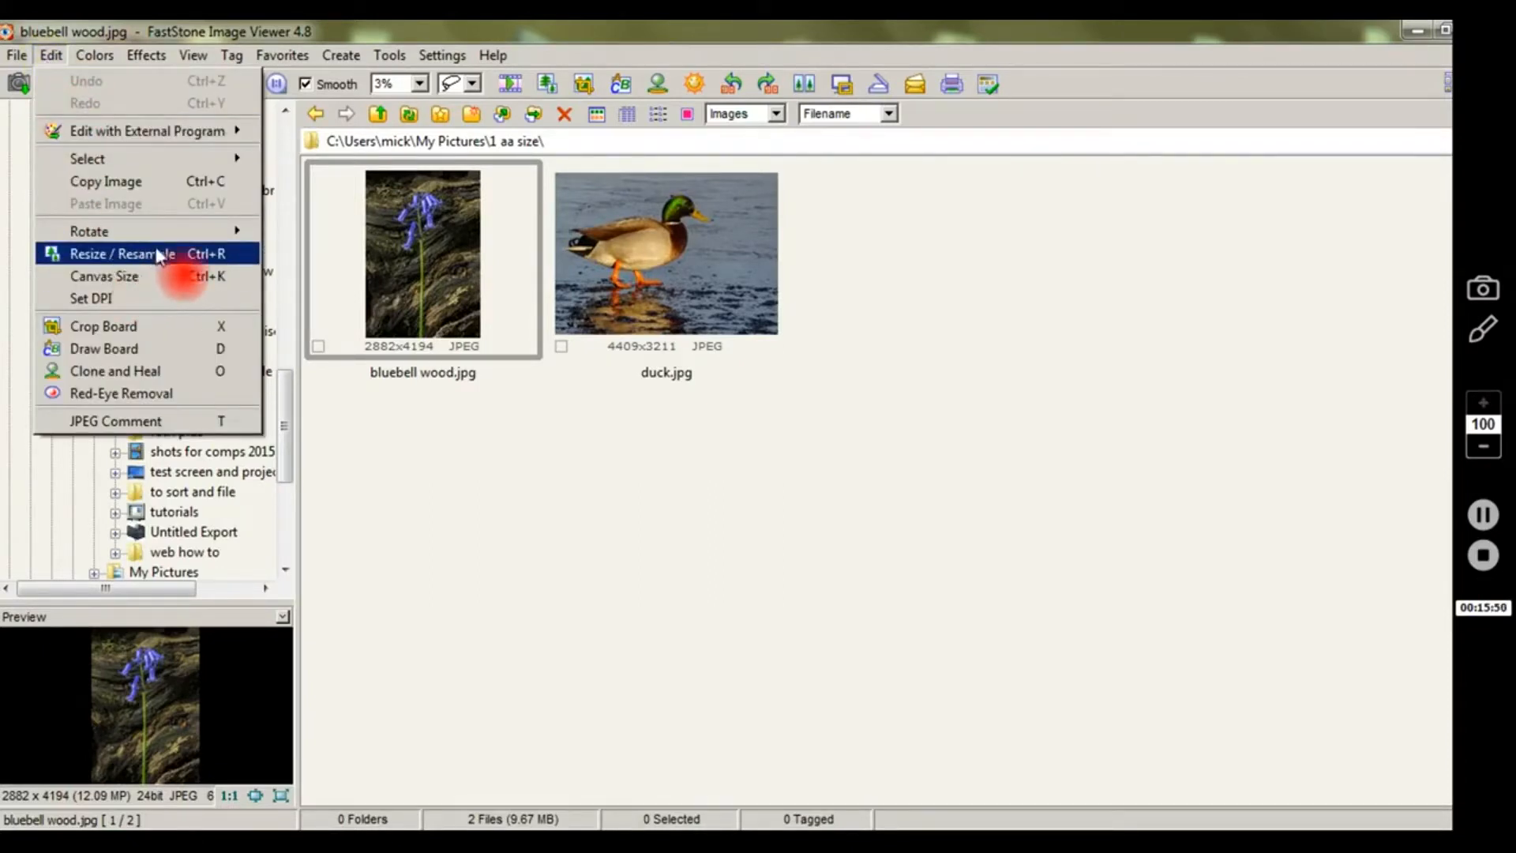
{"action": "mouse_move", "coordinate": [282, 56]}
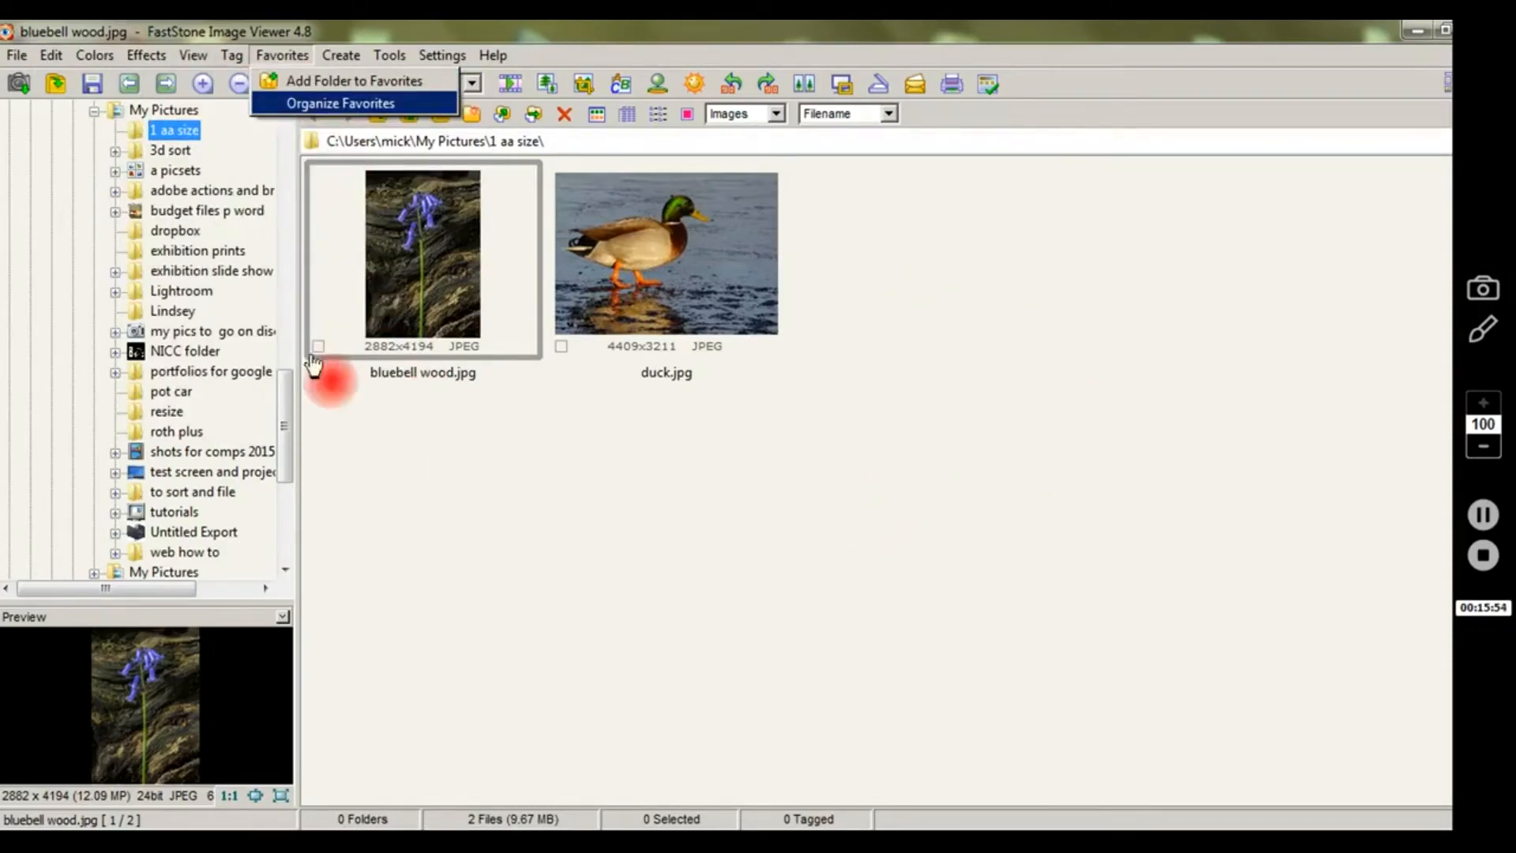
Open bluebell wood.jpg full screen in FastStone Image Viewer and bring up its editing commands.
{"action": "left_click", "coordinate": [428, 275]}
{"action": "double_click", "coordinate": [428, 280]}
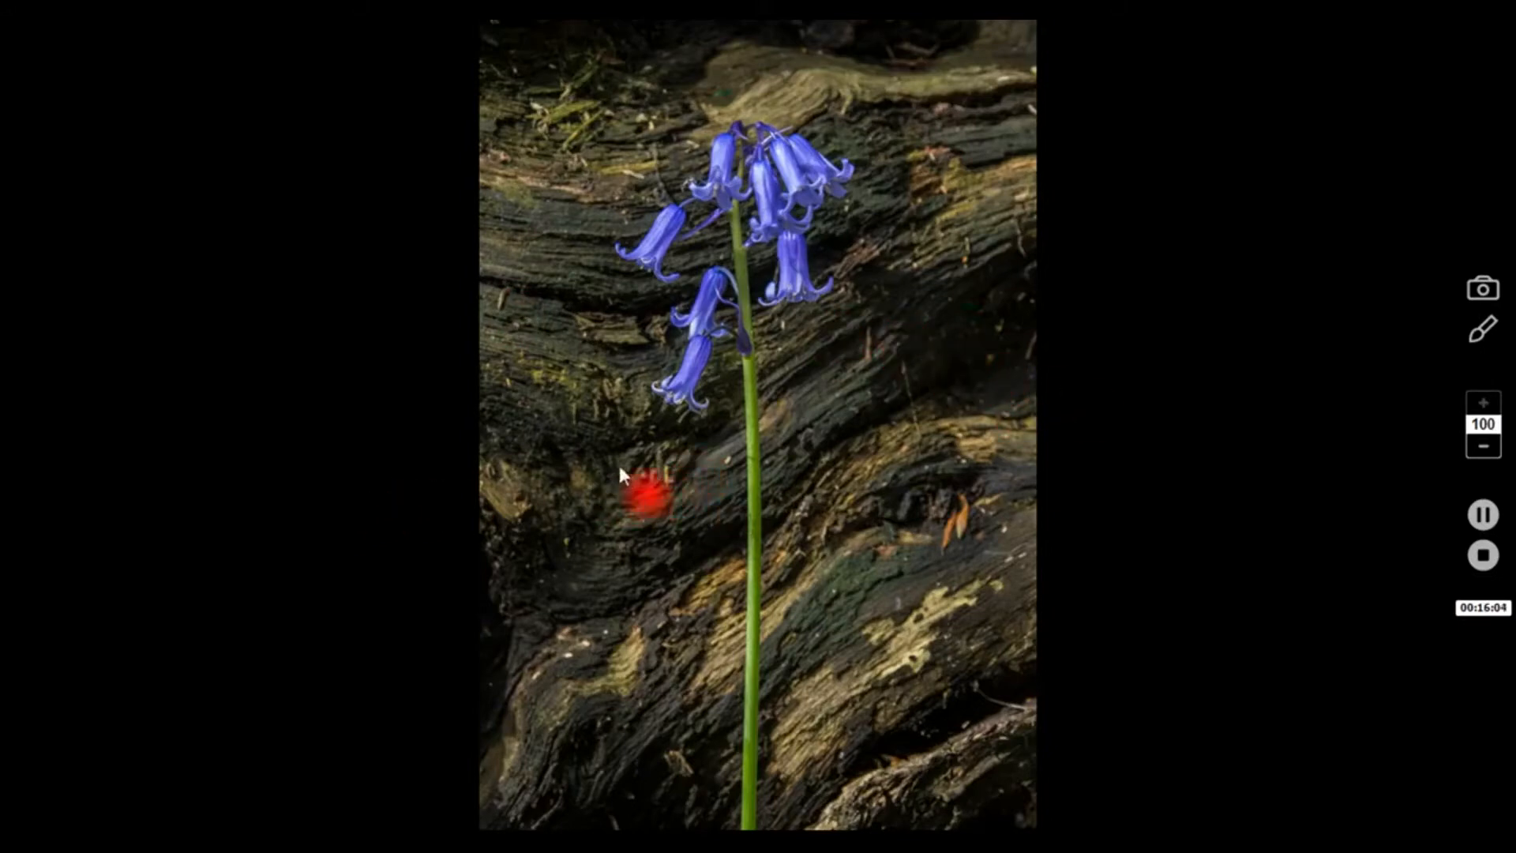
{"action": "mouse_move", "coordinate": [3, 436]}
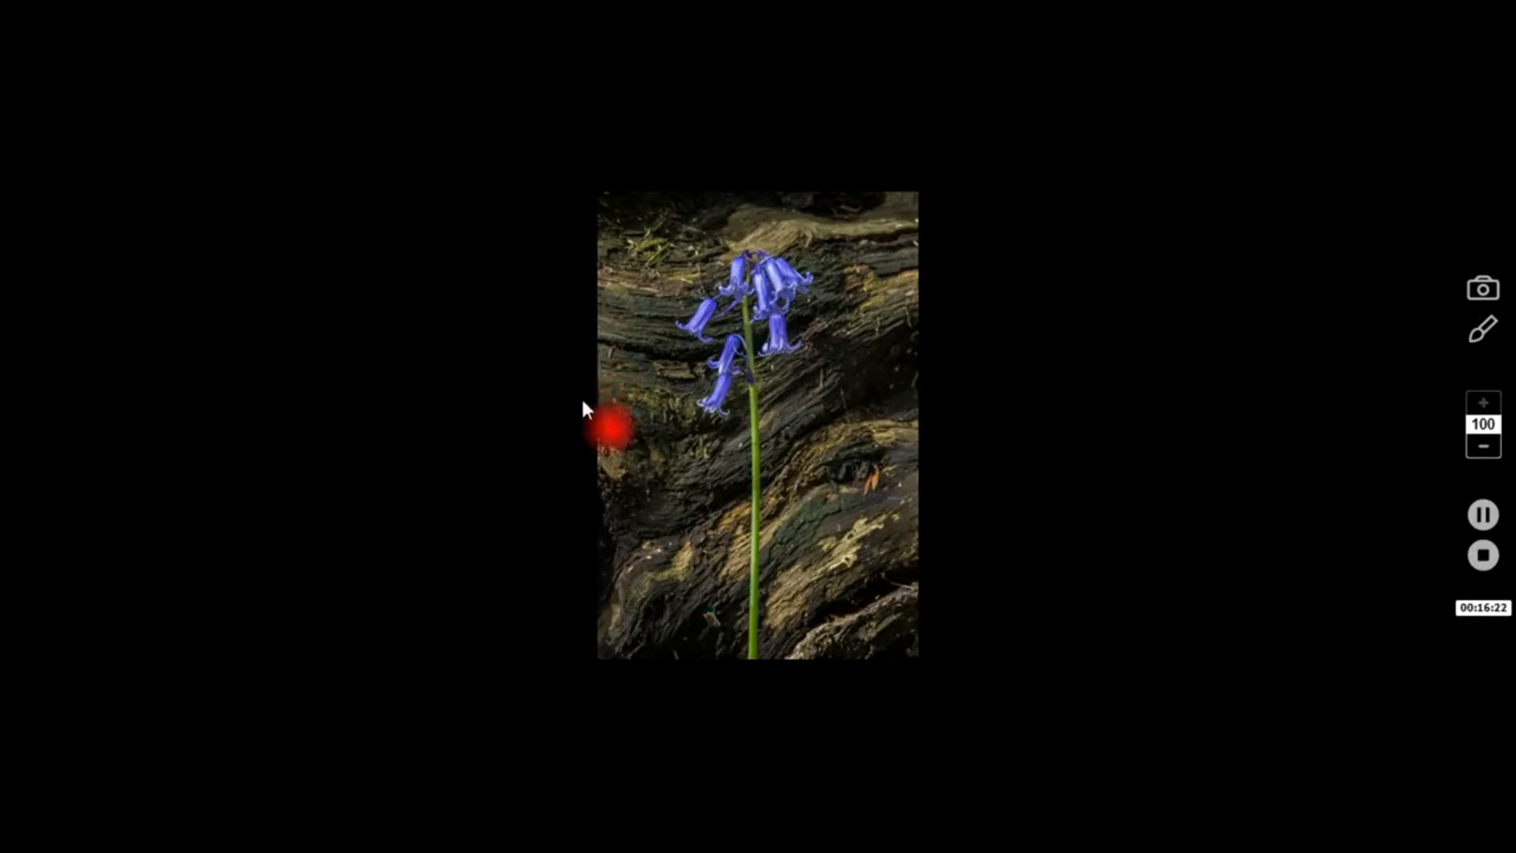
{"action": "mouse_move", "coordinate": [4, 552]}
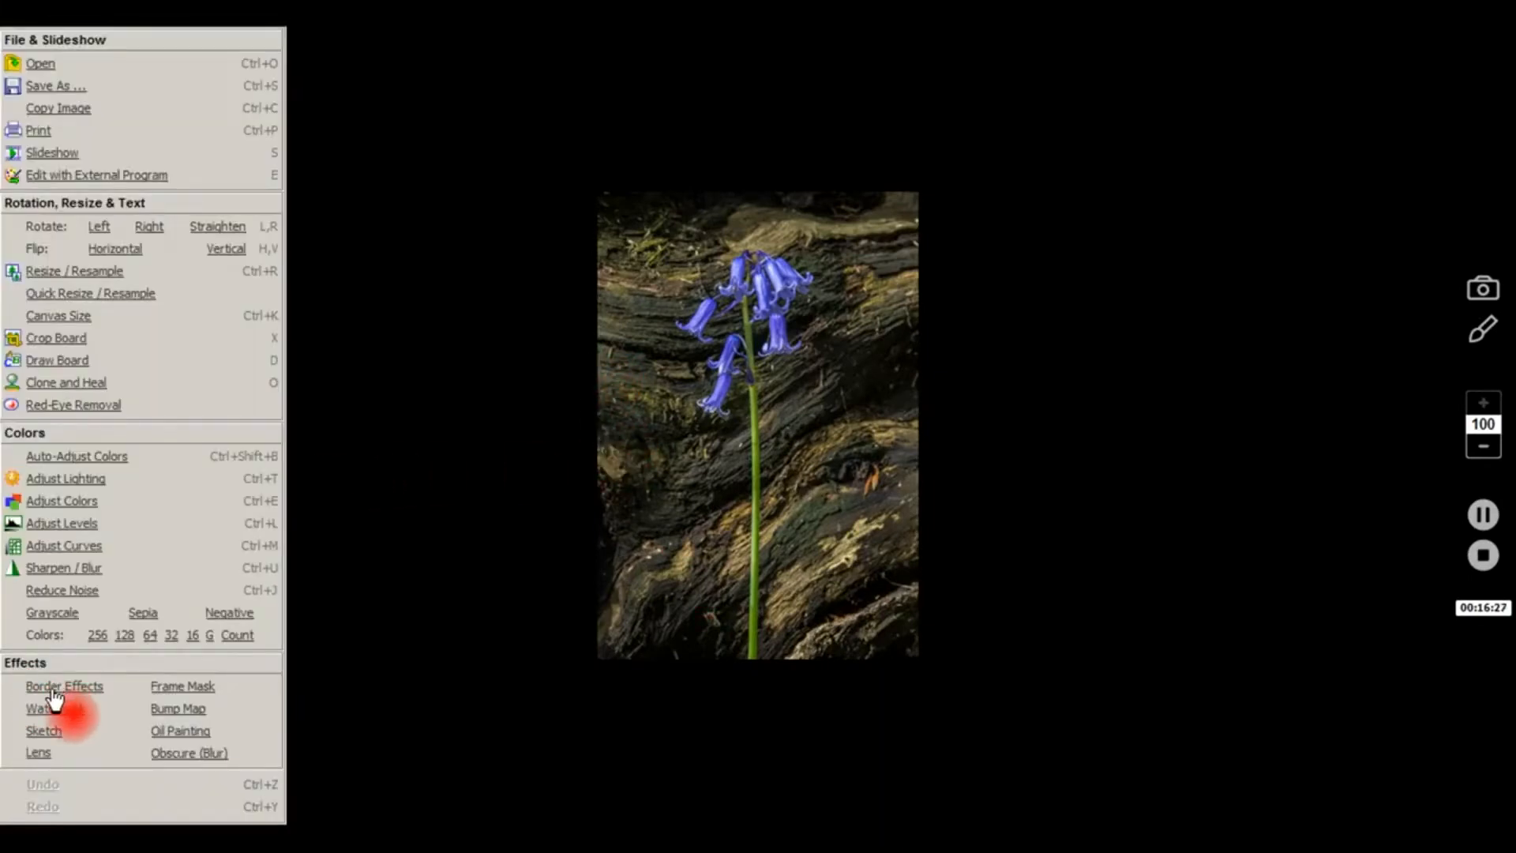
Add a single white frame border with a width of 62 around the bluebell image and check it enlarged.
{"action": "left_click", "coordinate": [51, 688]}
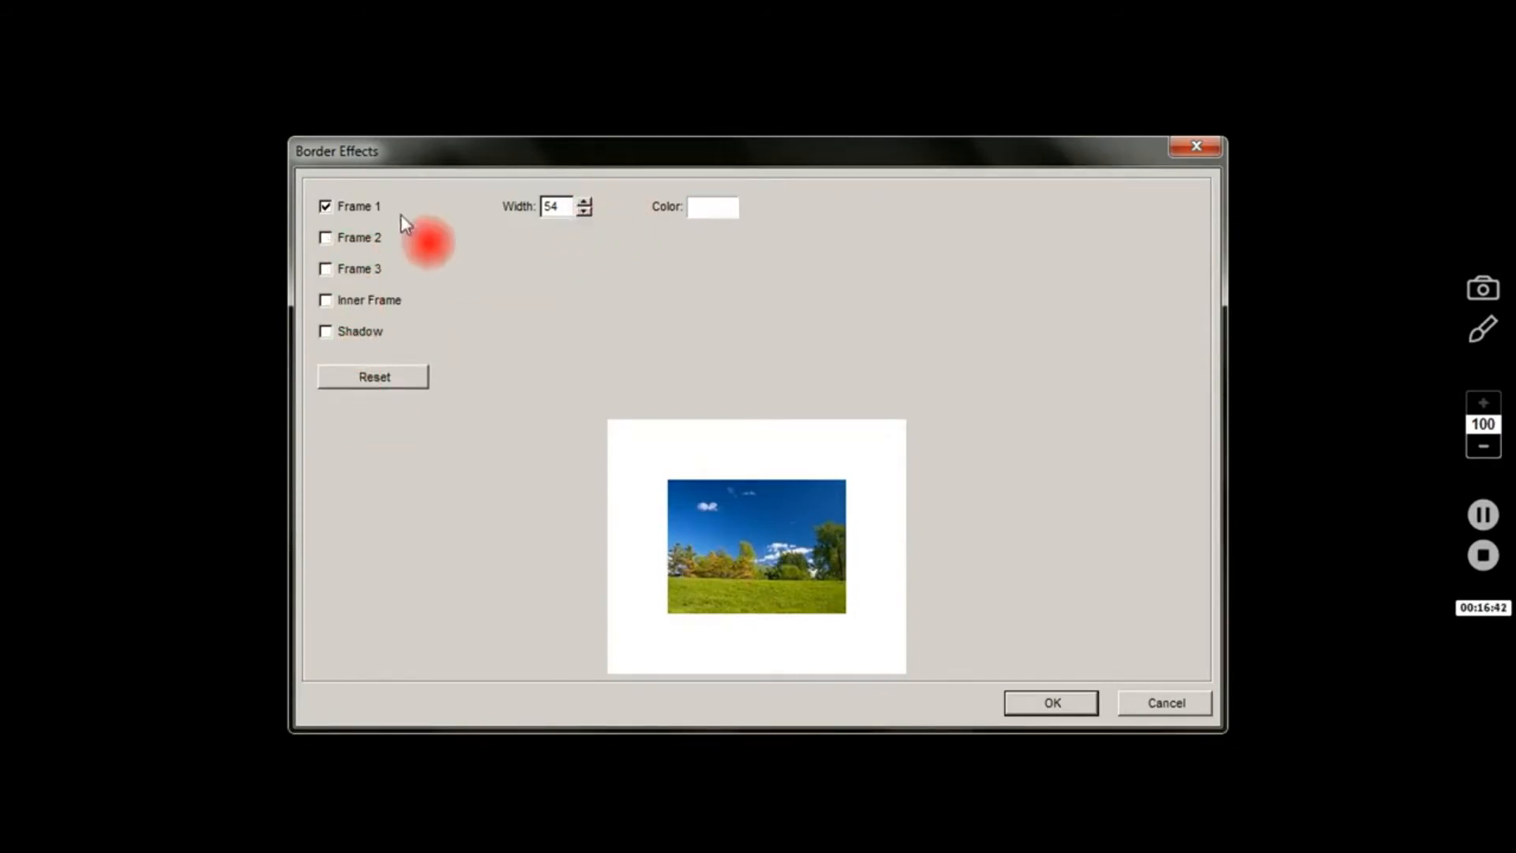
{"action": "left_click", "coordinate": [583, 202]}
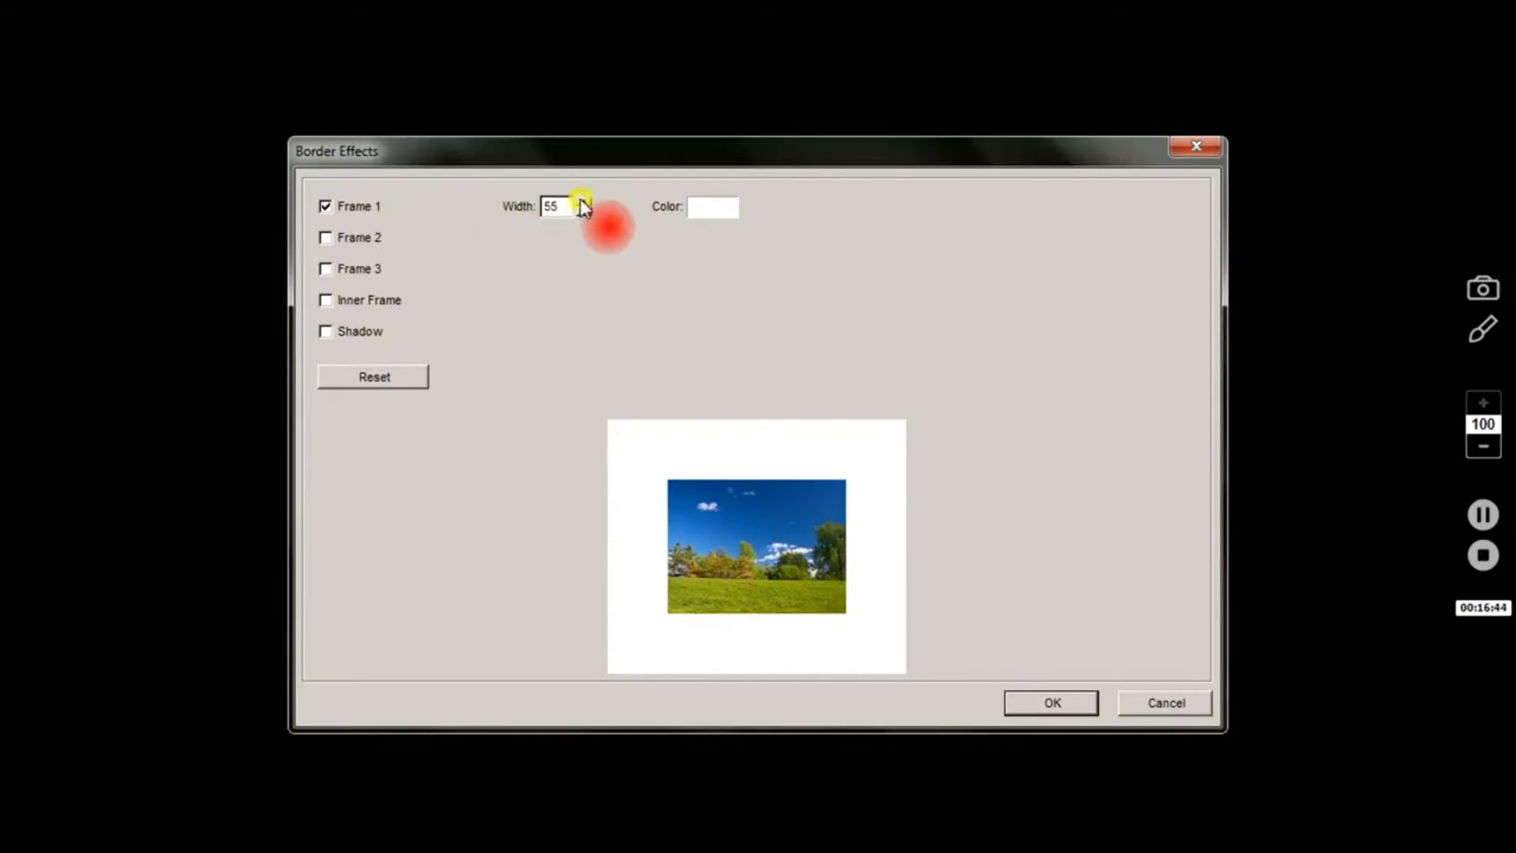
{"action": "left_click", "coordinate": [584, 203]}
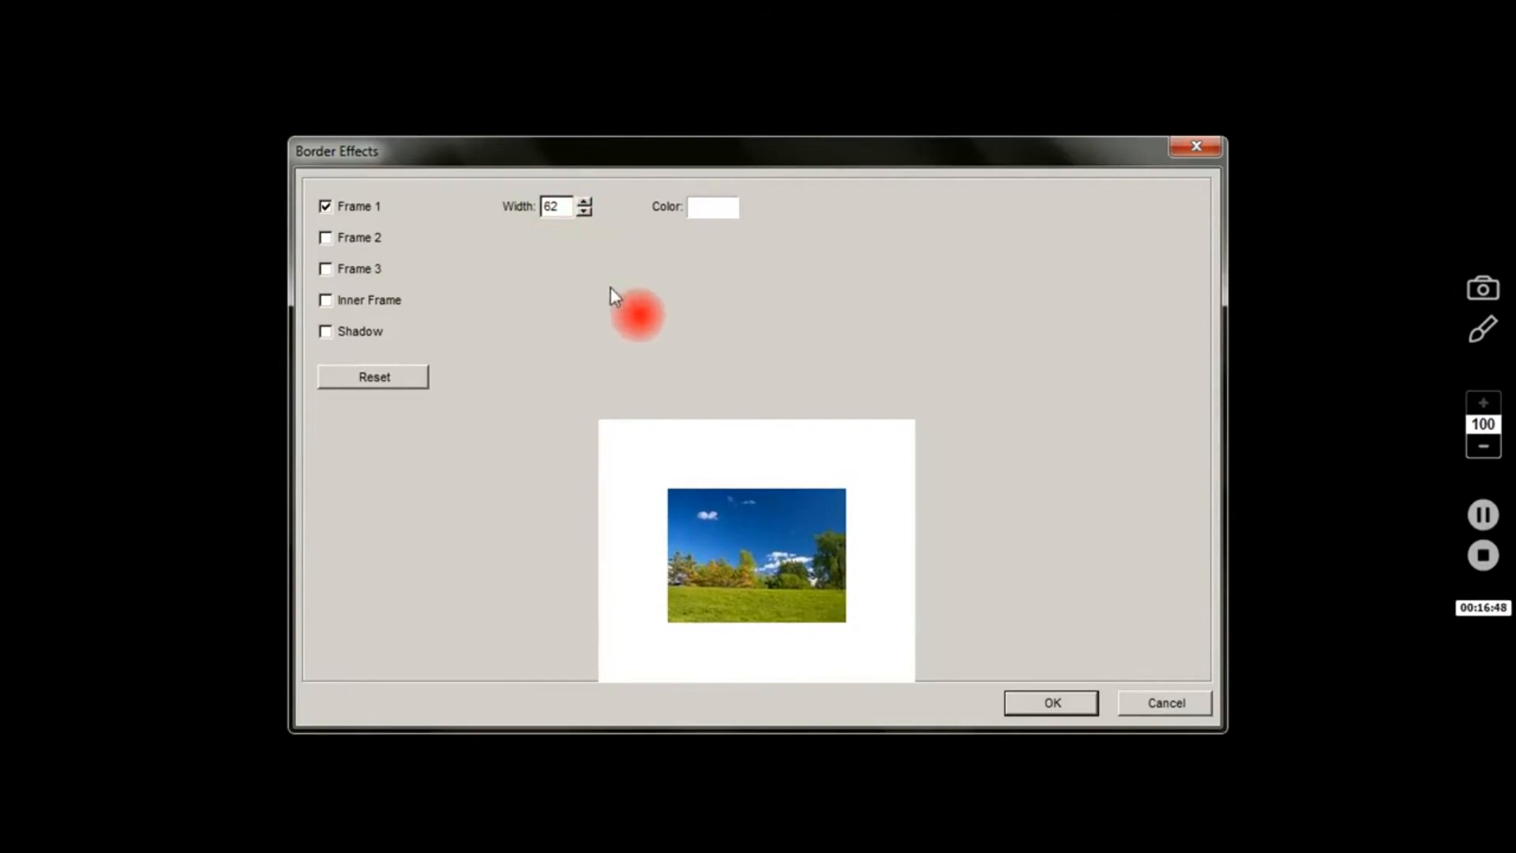
{"action": "left_click", "coordinate": [1064, 700]}
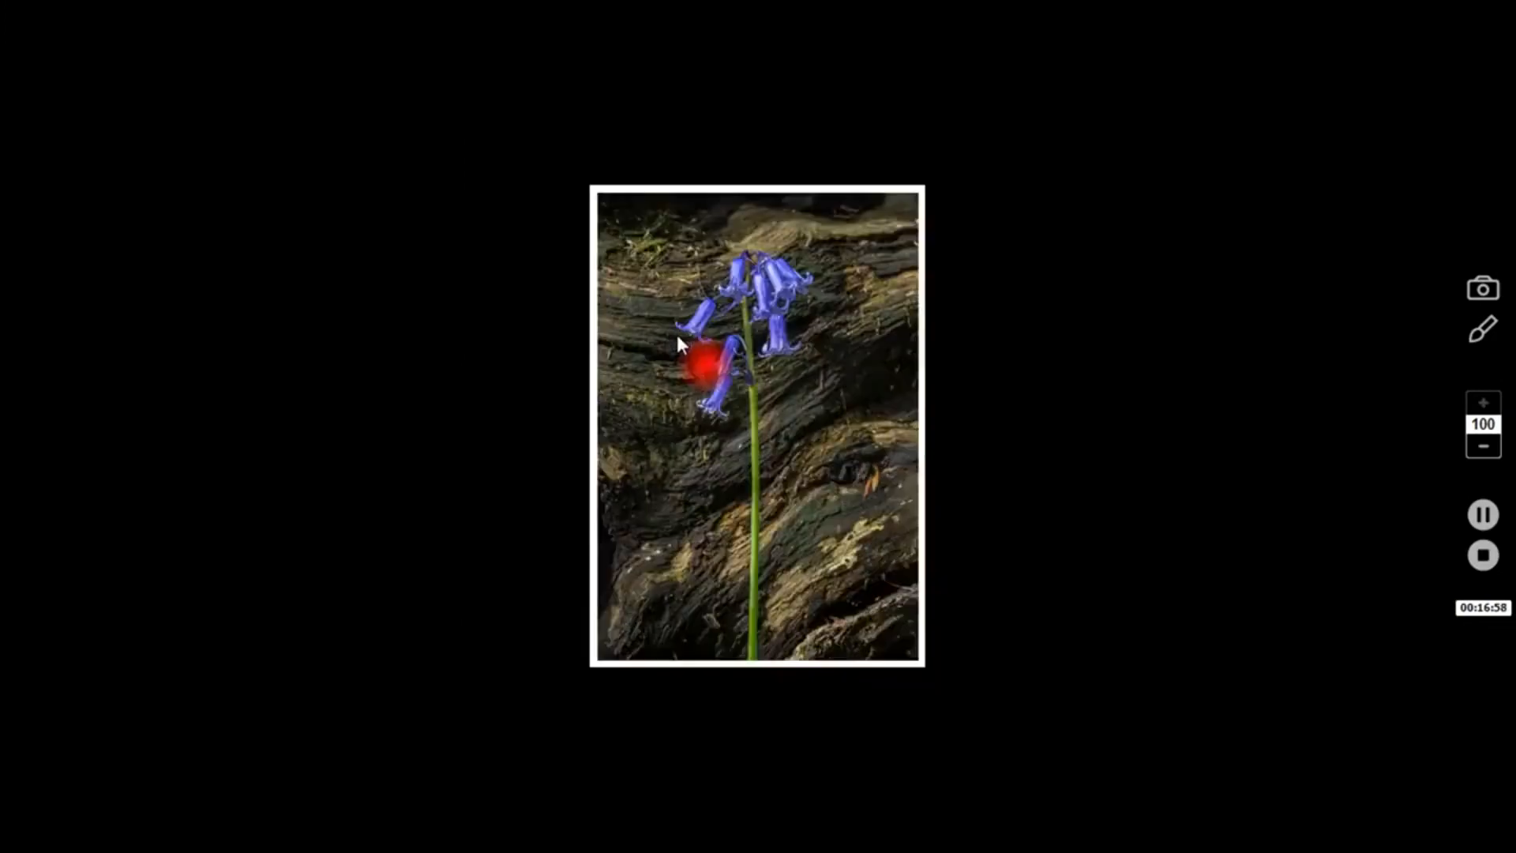
{"action": "left_click", "coordinate": [802, 525]}
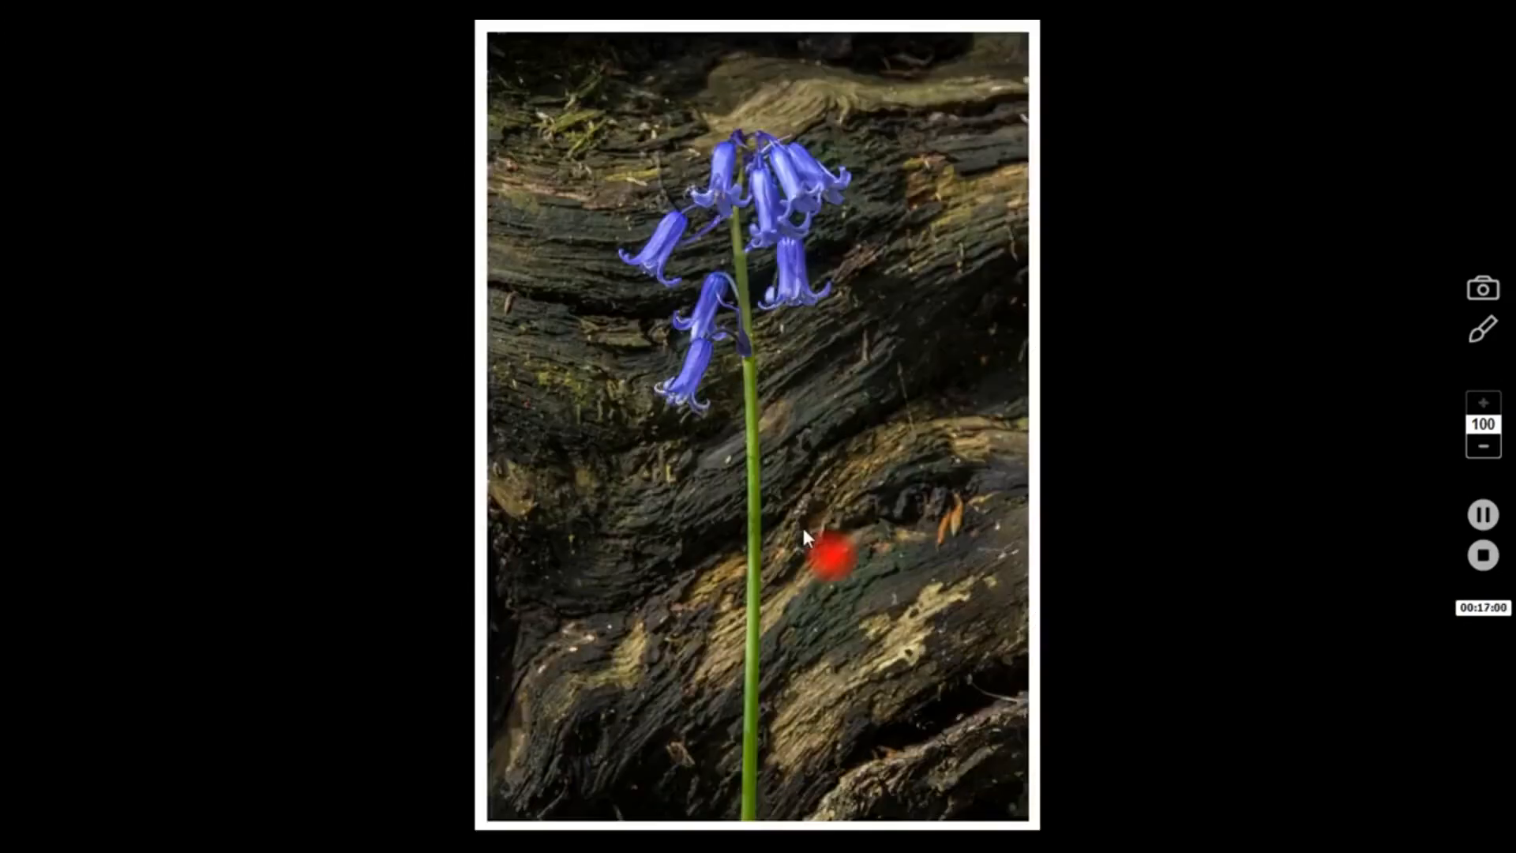
{"action": "left_click", "coordinate": [803, 475]}
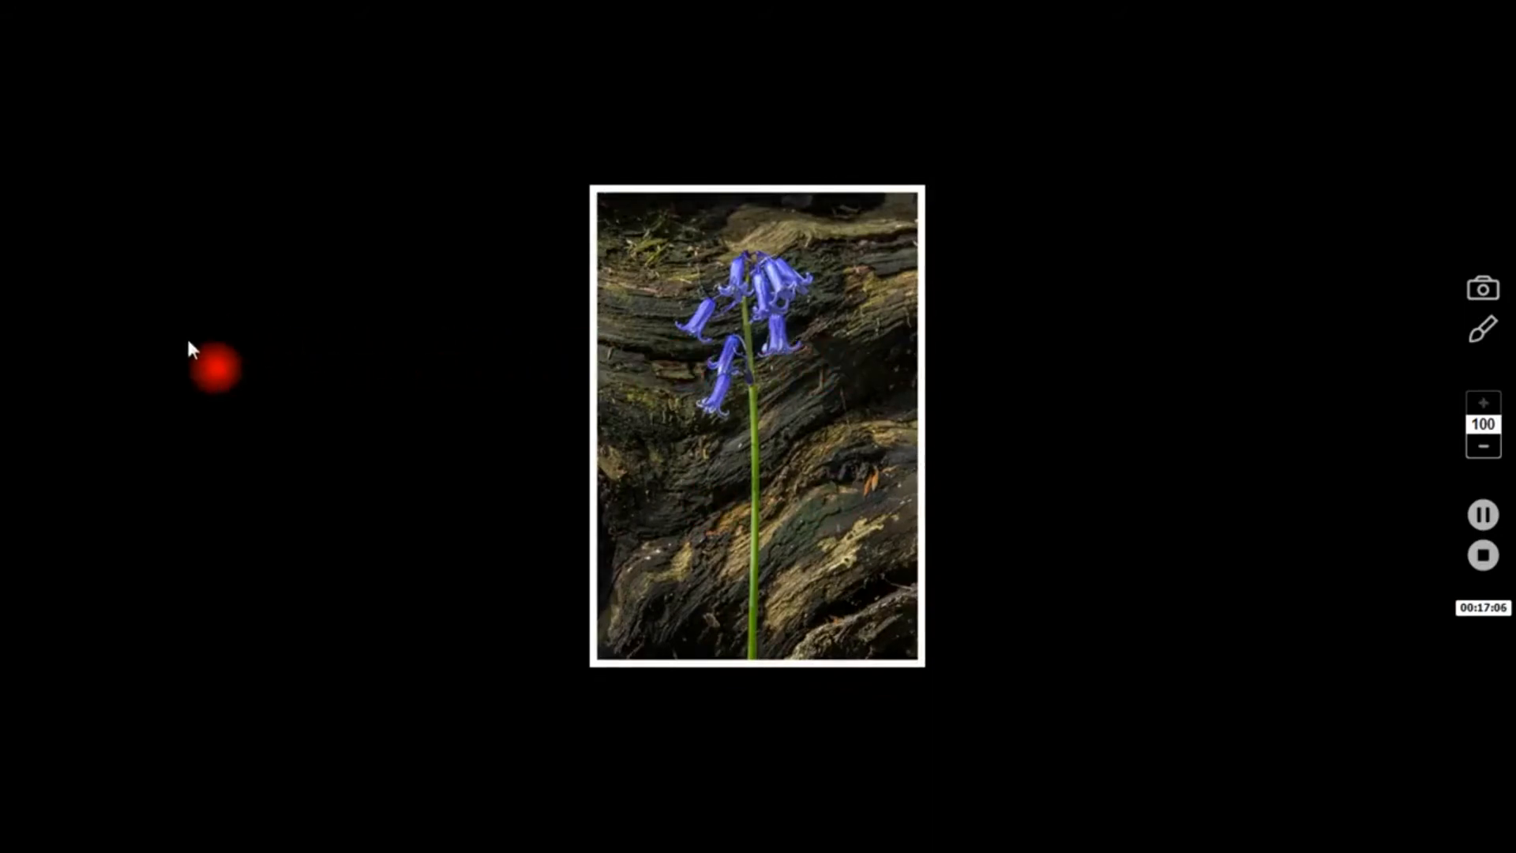
Resample the bordered bluebell image by print size, entering a height of 16 inches before choosing a resolution of 300 DPI.
{"action": "mouse_move", "coordinate": [15, 316]}
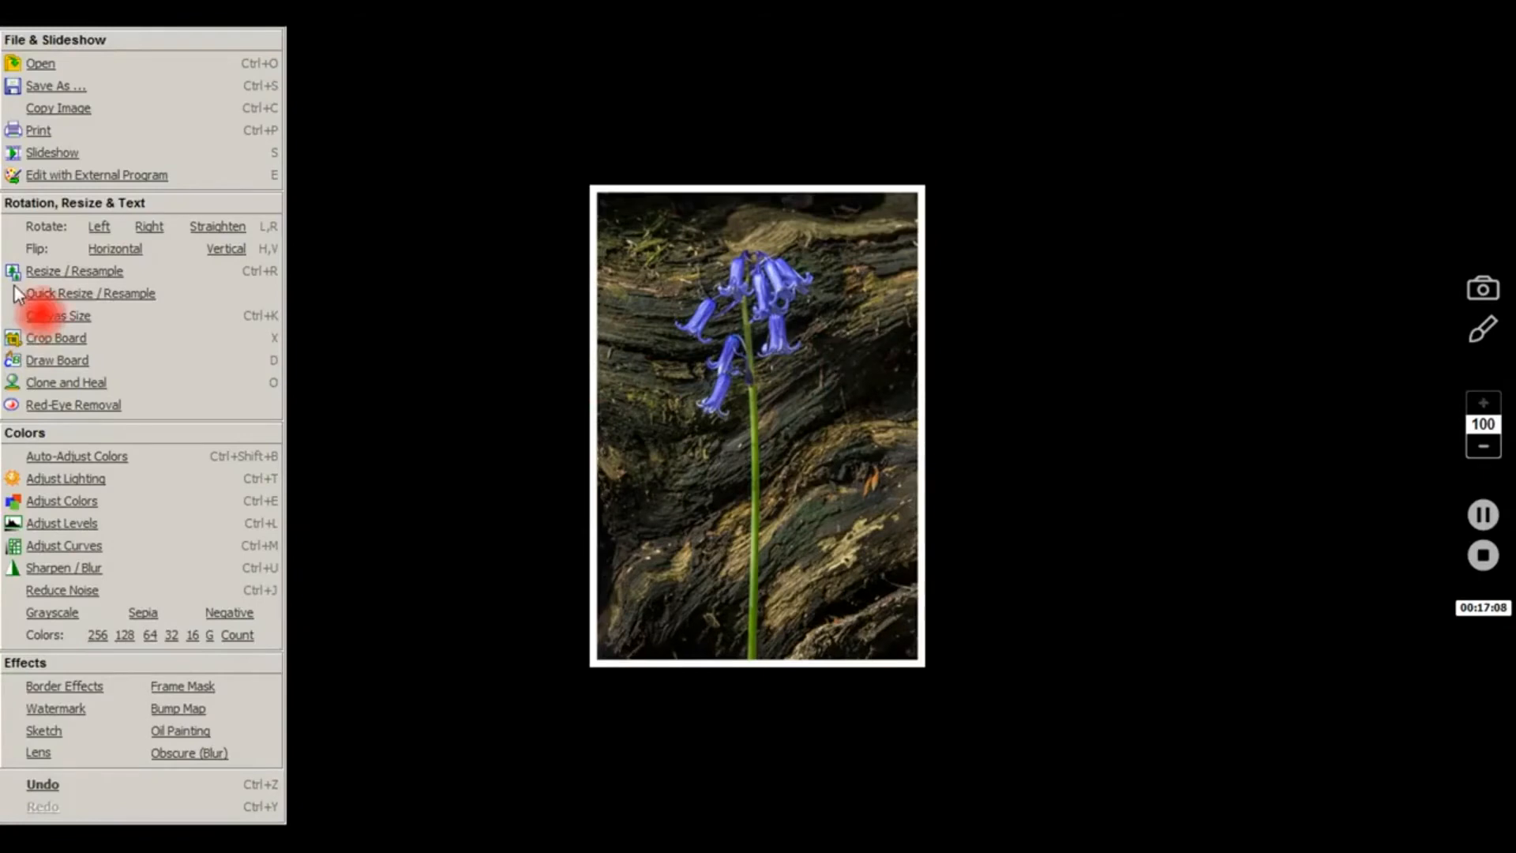
{"action": "left_click", "coordinate": [62, 271]}
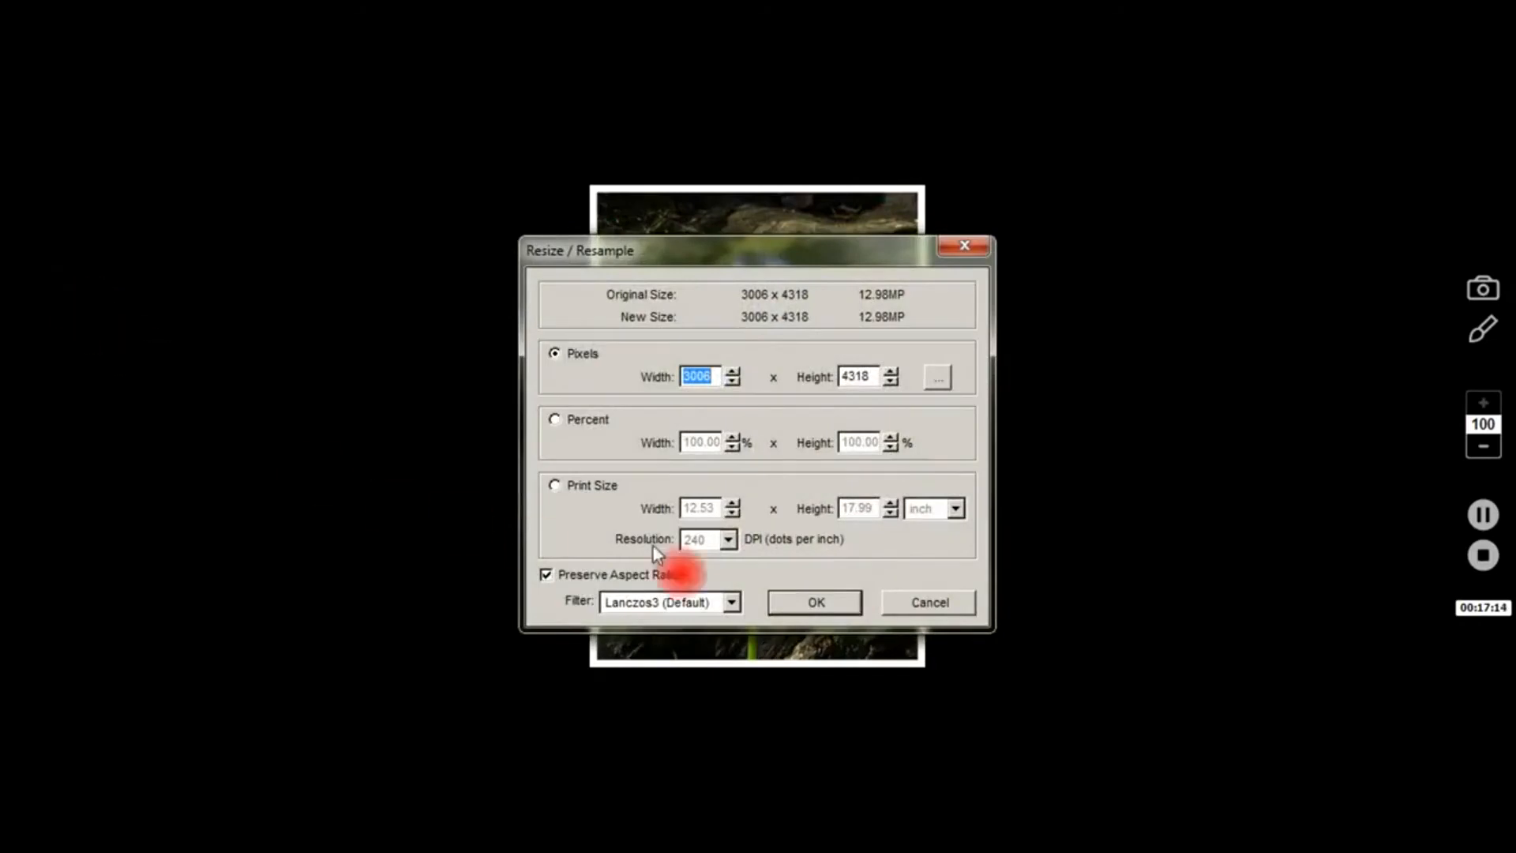
{"action": "left_click", "coordinate": [555, 485]}
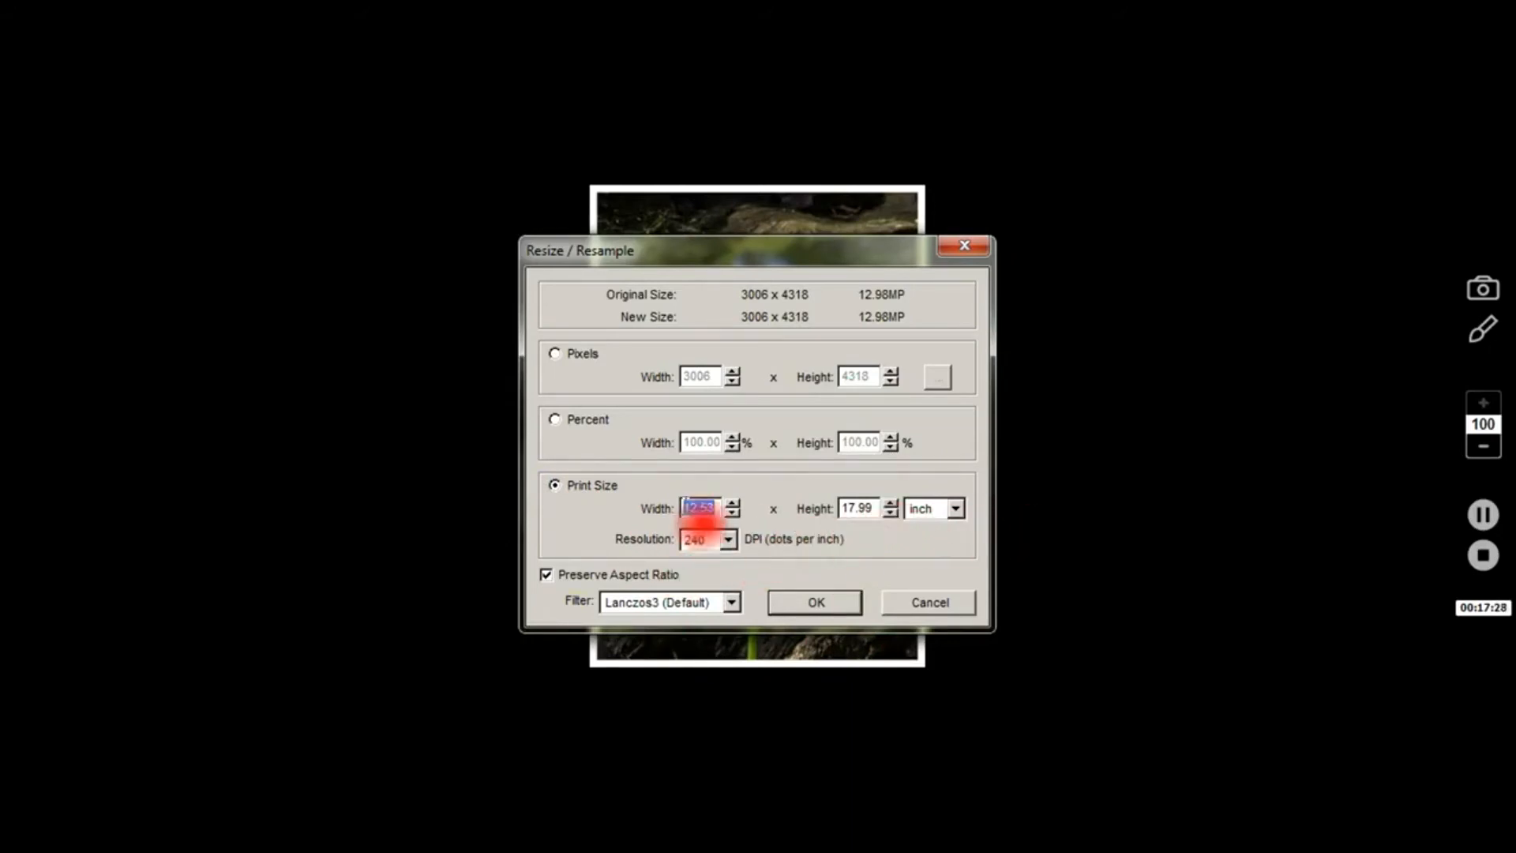
{"action": "left_click", "coordinate": [859, 508]}
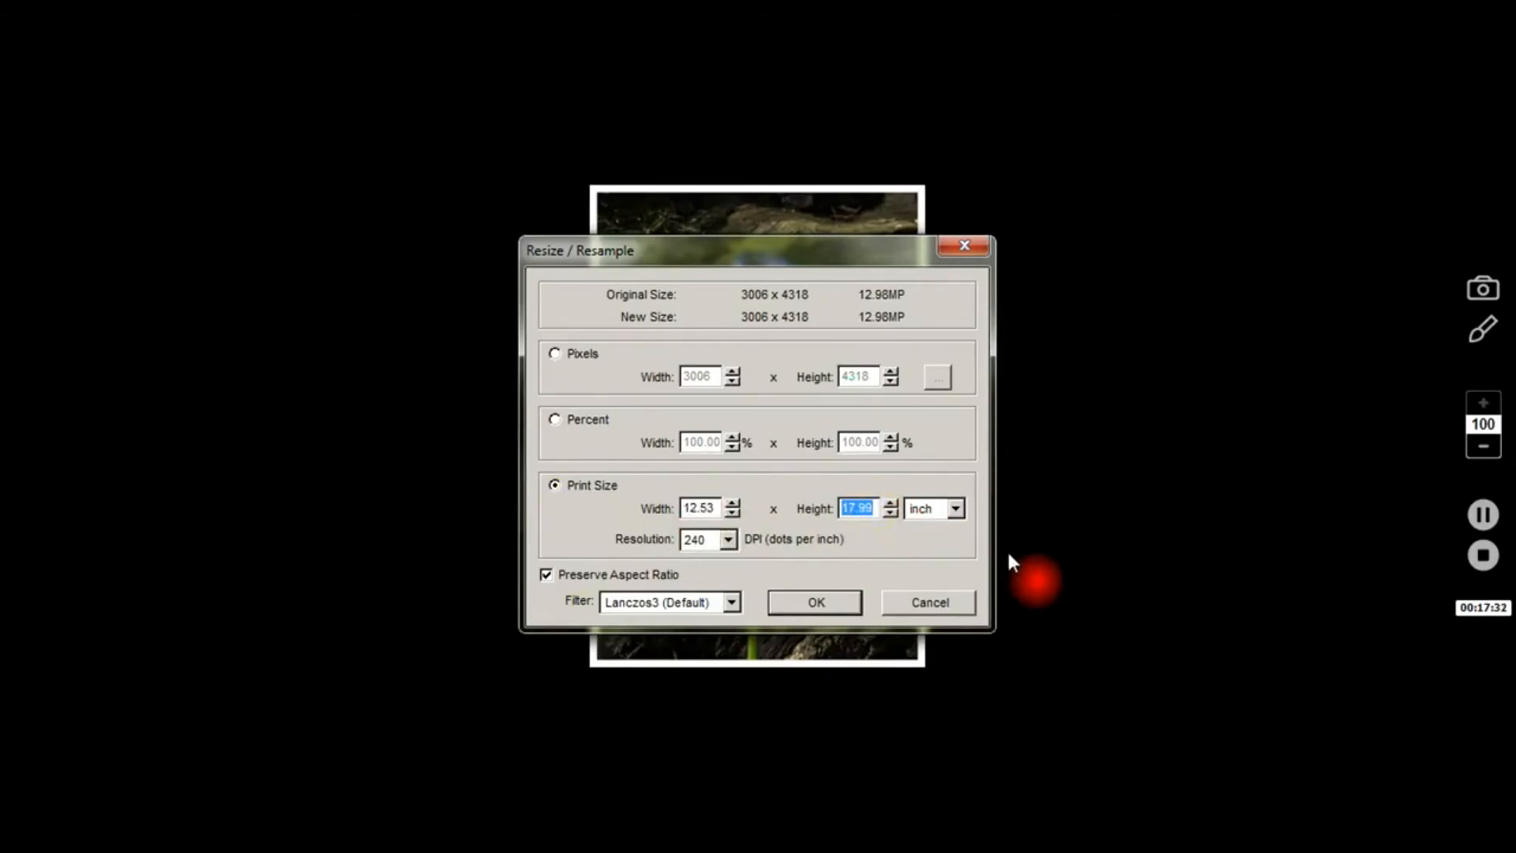
{"action": "type", "text": "16"}
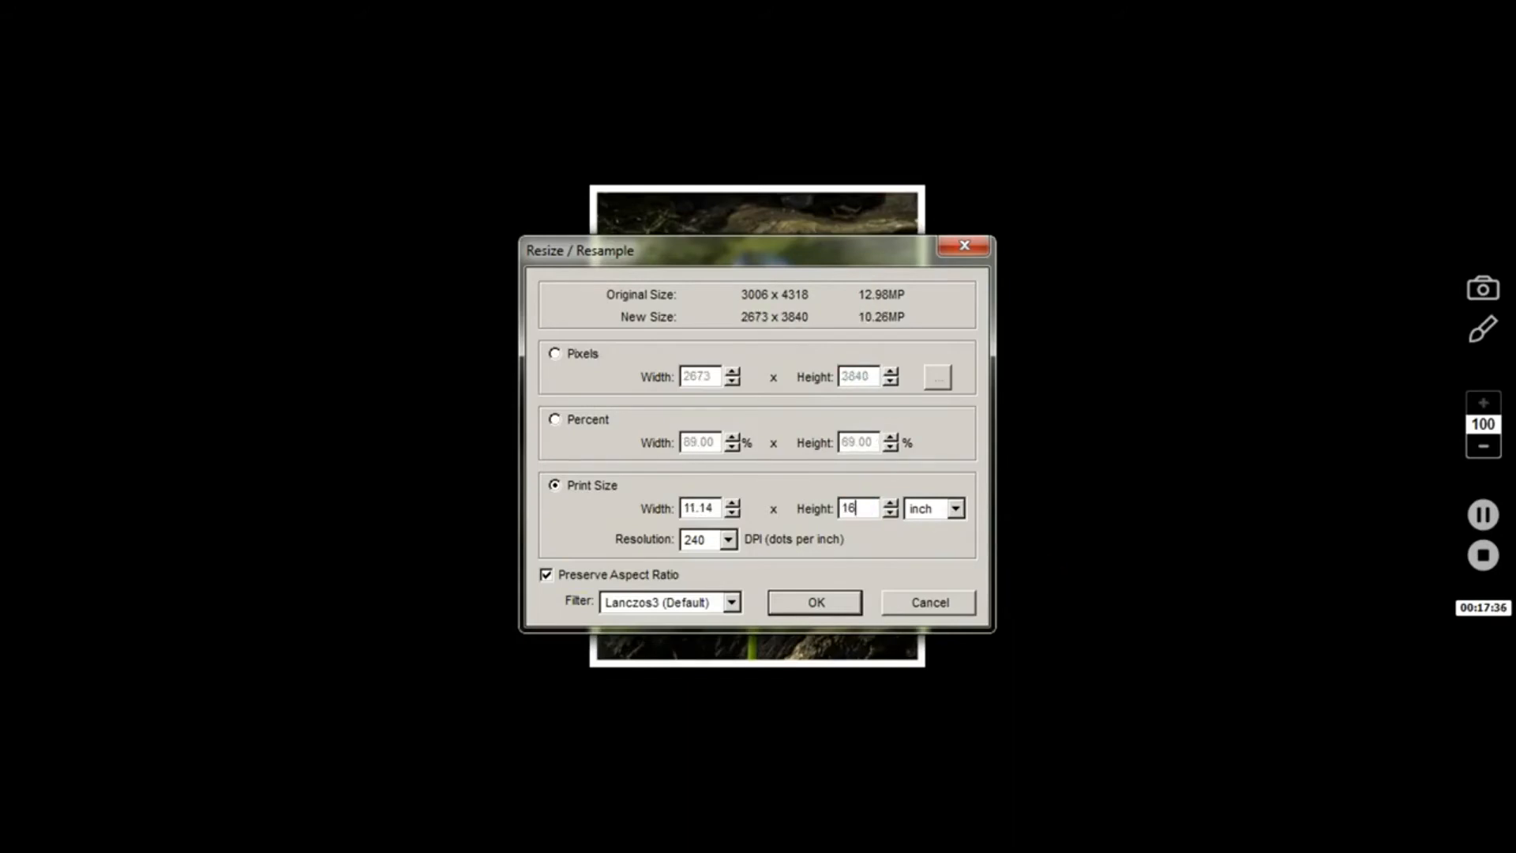
{"action": "left_click", "coordinate": [728, 542]}
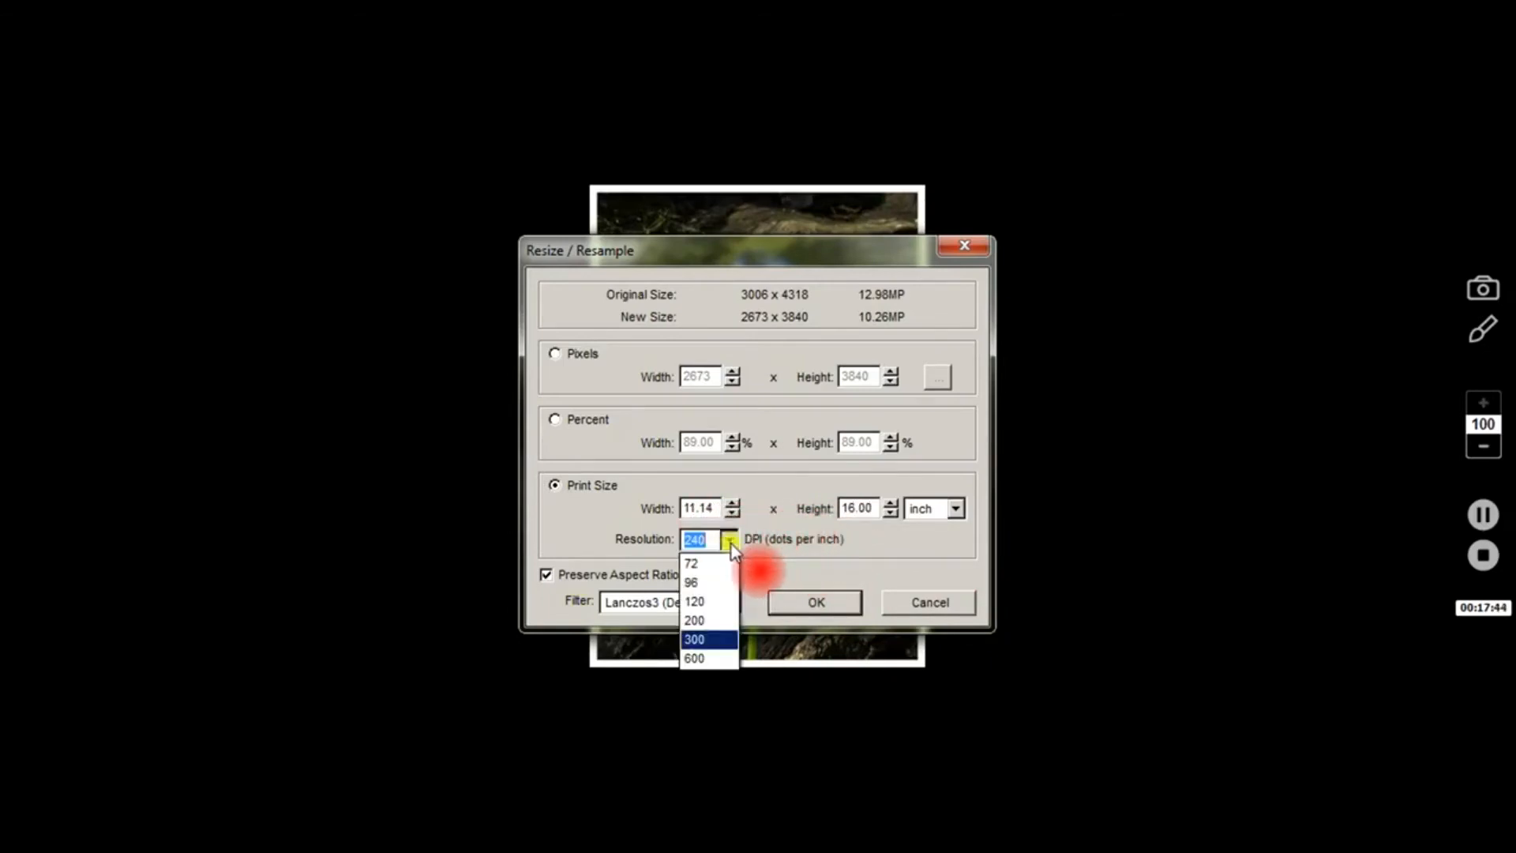
{"action": "left_click", "coordinate": [708, 639]}
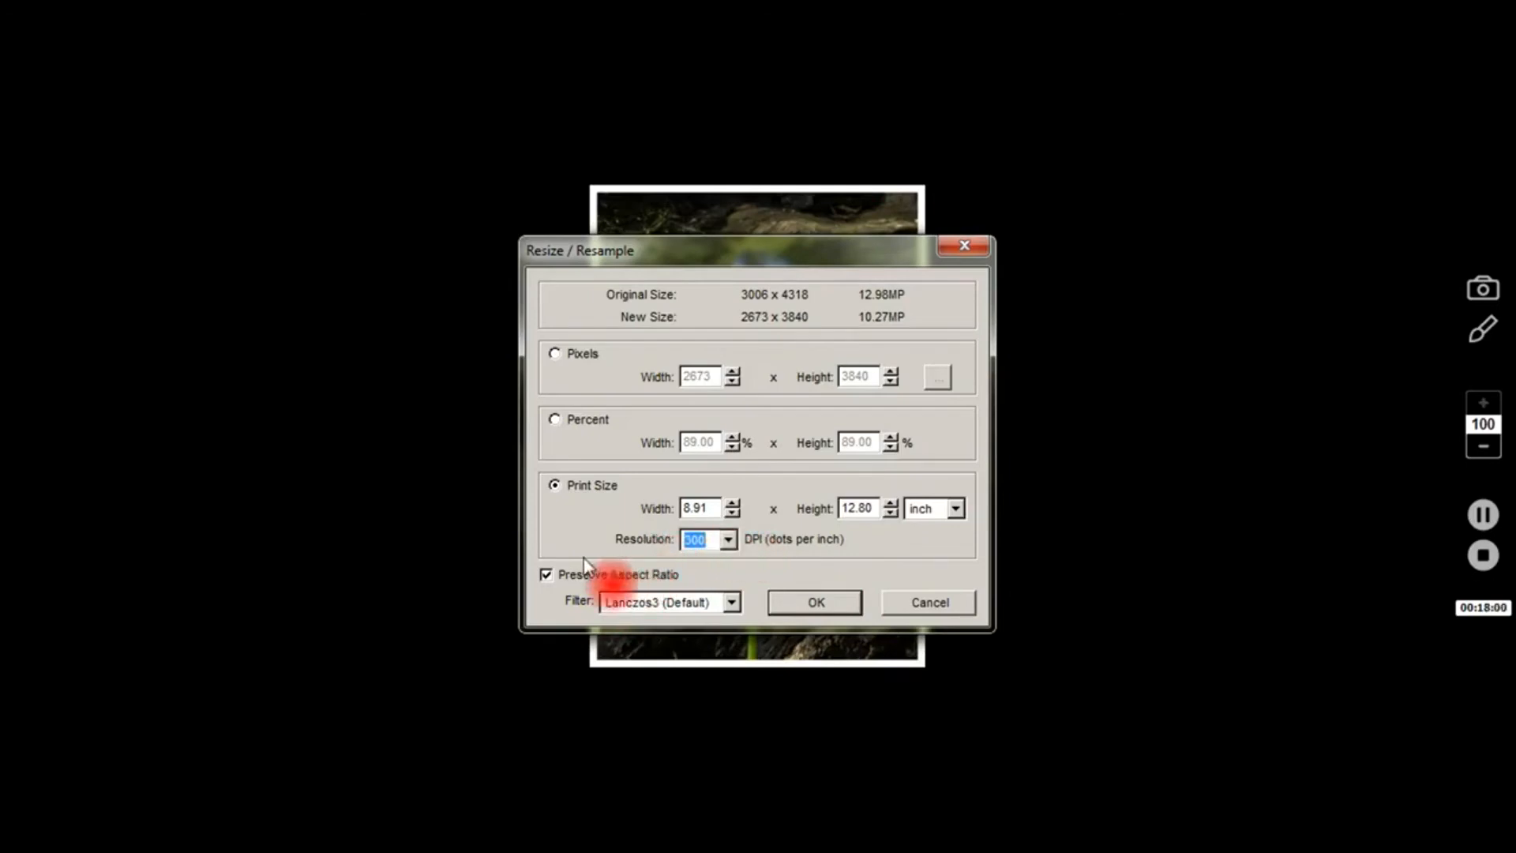
{"action": "left_click", "coordinate": [728, 539]}
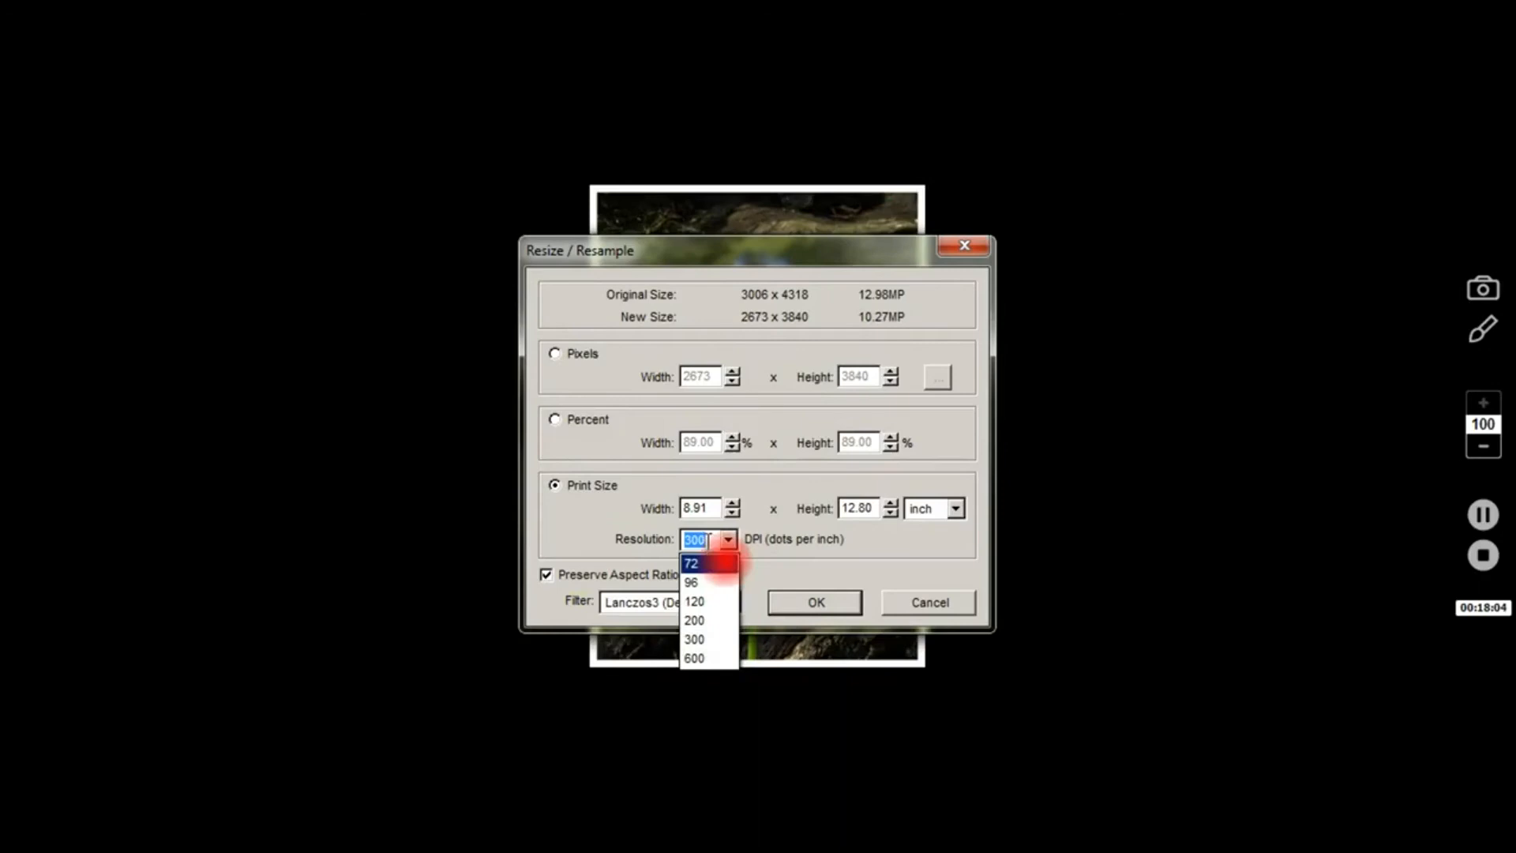
{"action": "left_click", "coordinate": [707, 542]}
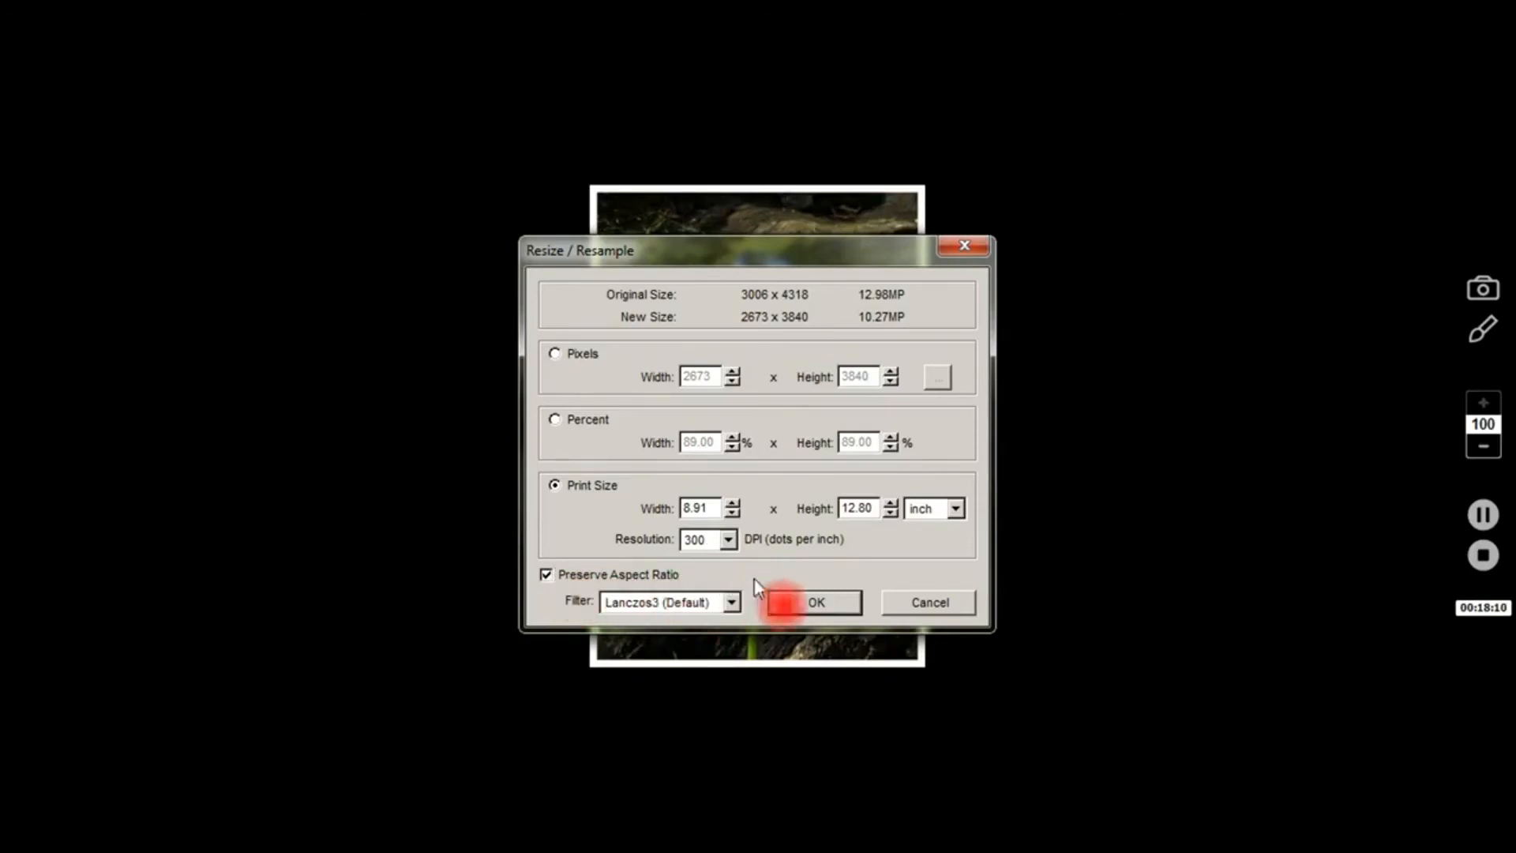
{"action": "left_click", "coordinate": [828, 605]}
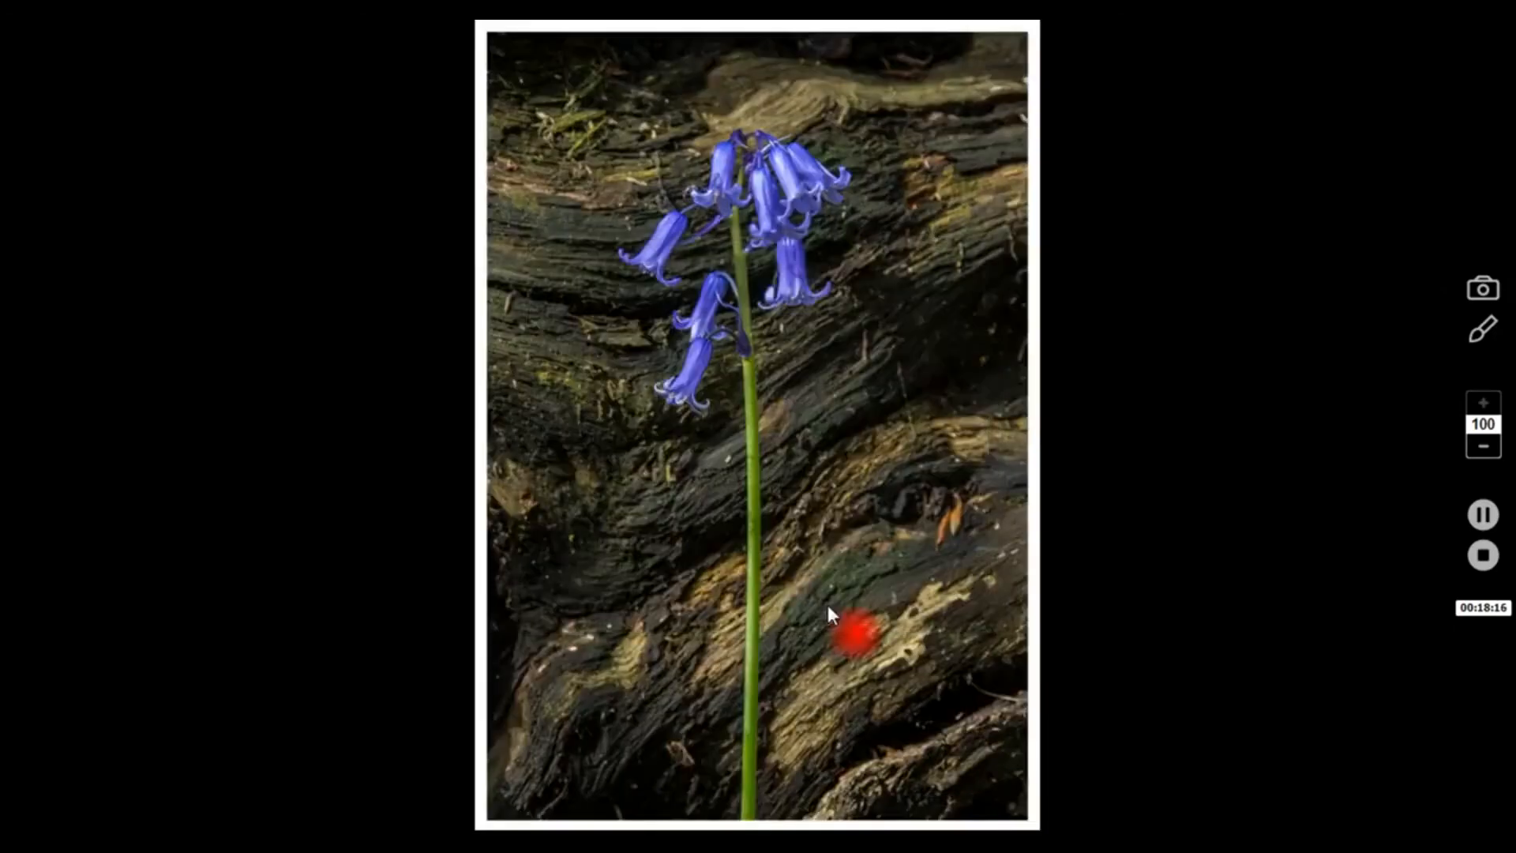
{"action": "scroll", "coordinate": [883, 391], "scroll_direction": "down", "scroll_amount": 2}
{"action": "scroll", "coordinate": [883, 391], "scroll_direction": "up", "scroll_amount": 2}
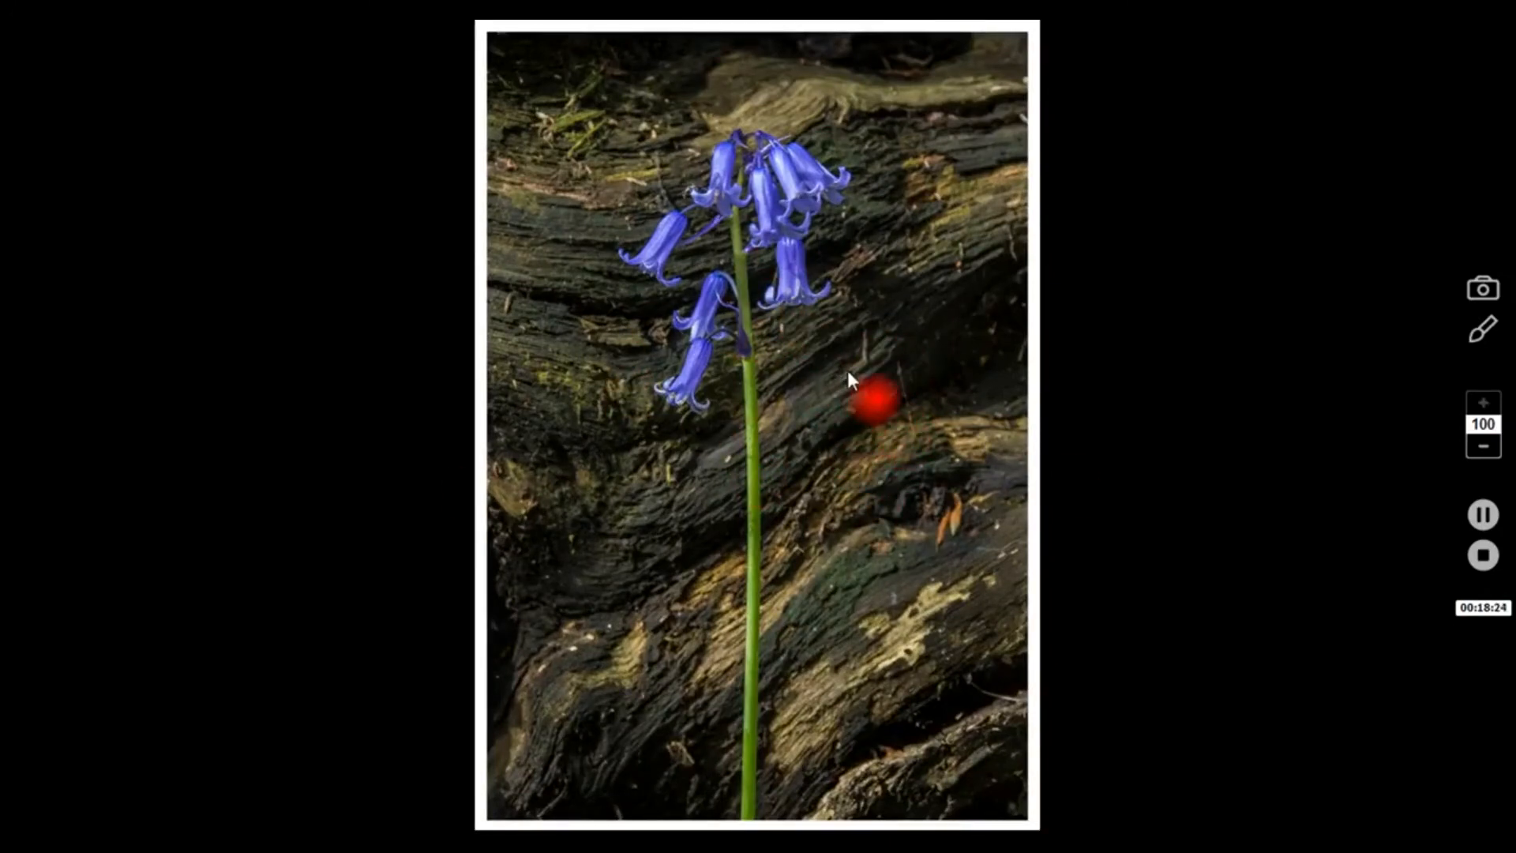
Leave the full-screen bluebell image and save its changes as a JPEG named "bluebell wood 16 X12" in the "1 aa size" folder.
{"action": "key", "text": "Escape"}
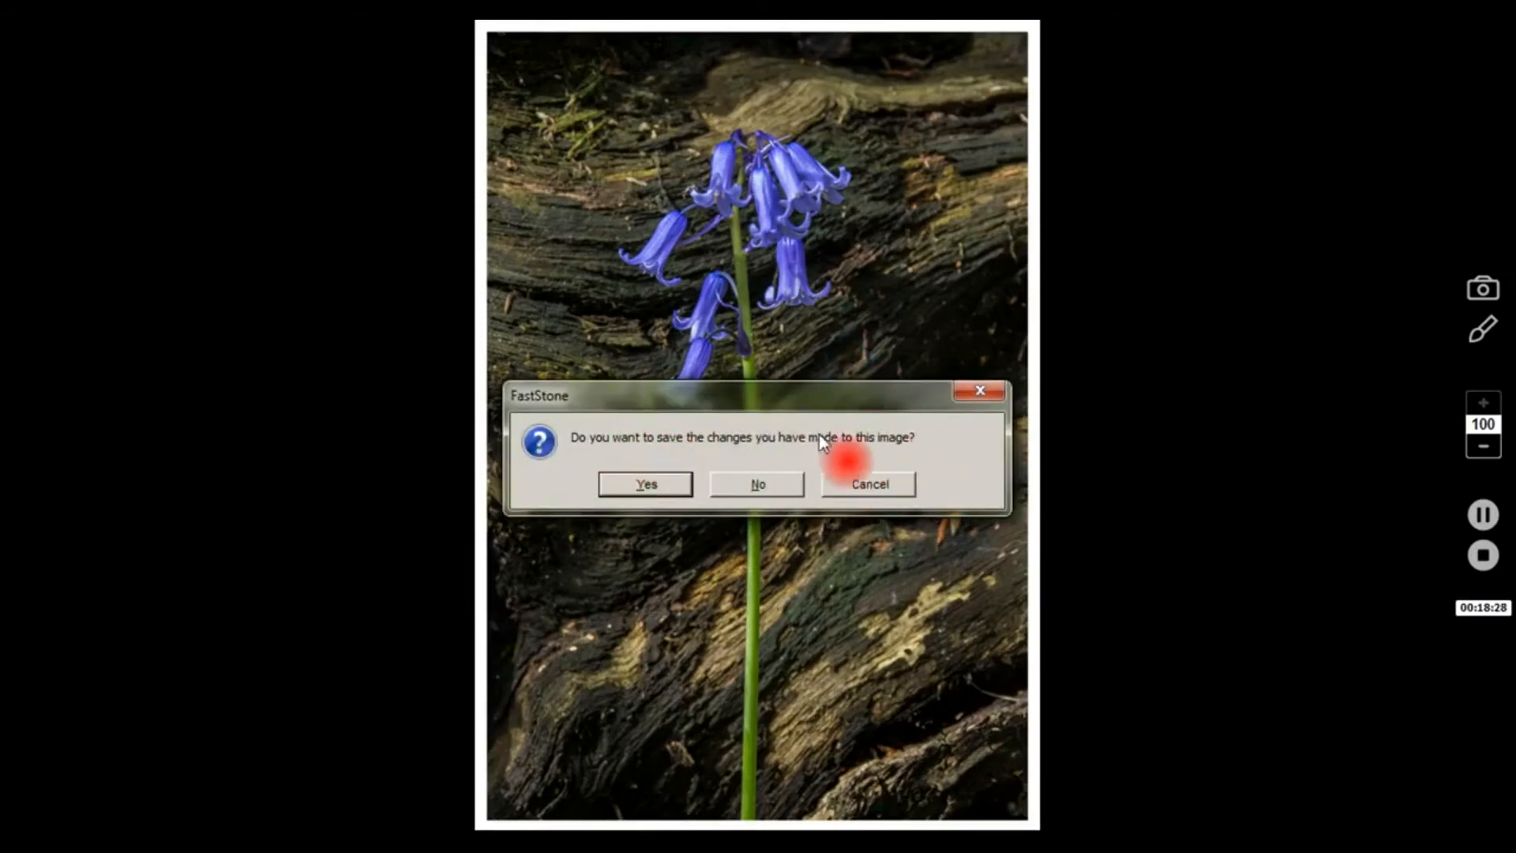
{"action": "left_click", "coordinate": [643, 483]}
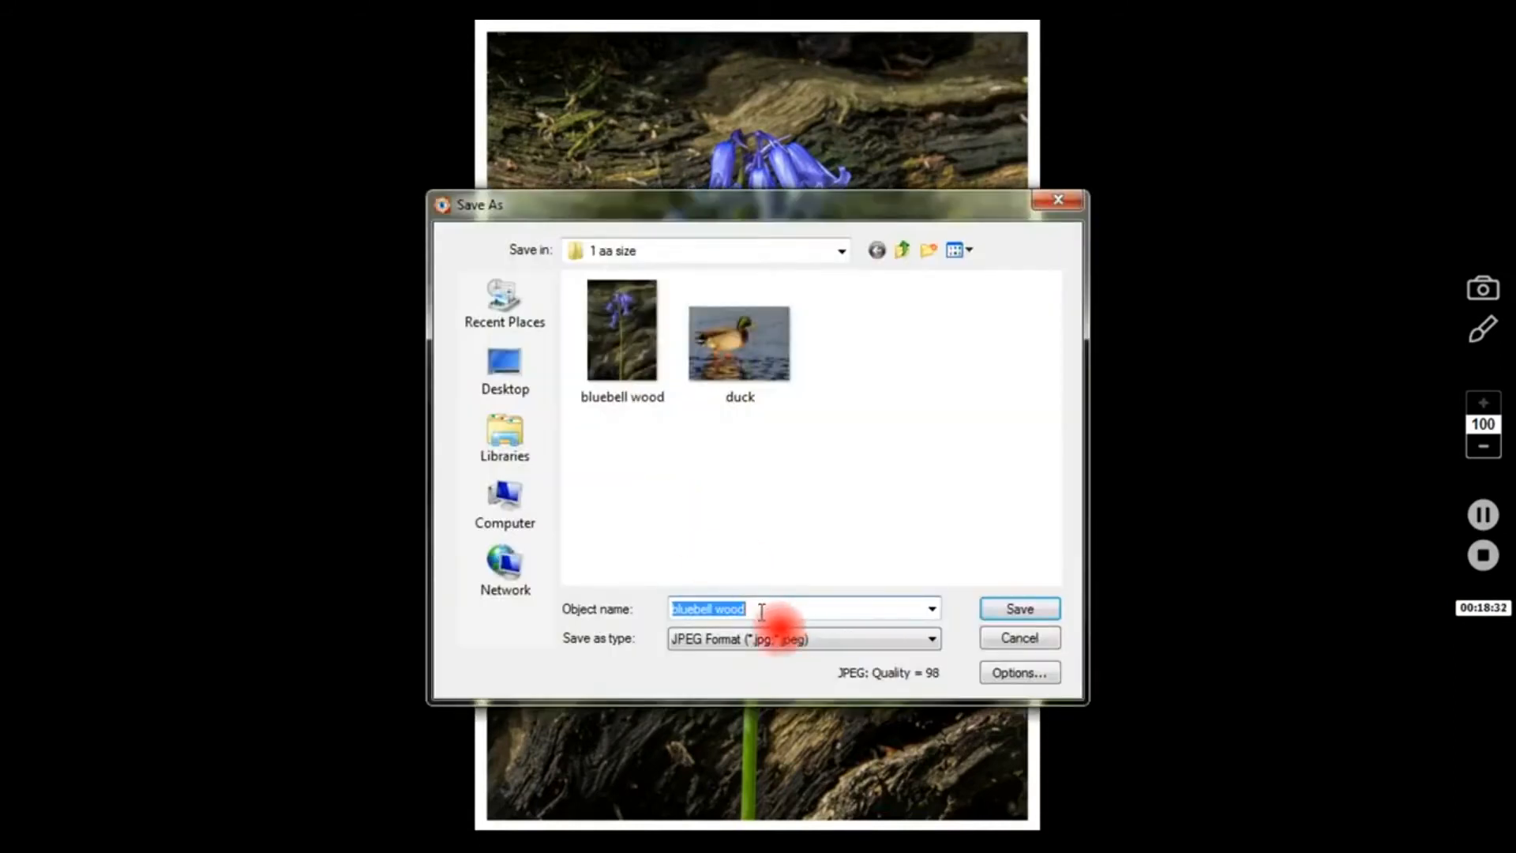
{"action": "left_click", "coordinate": [756, 608]}
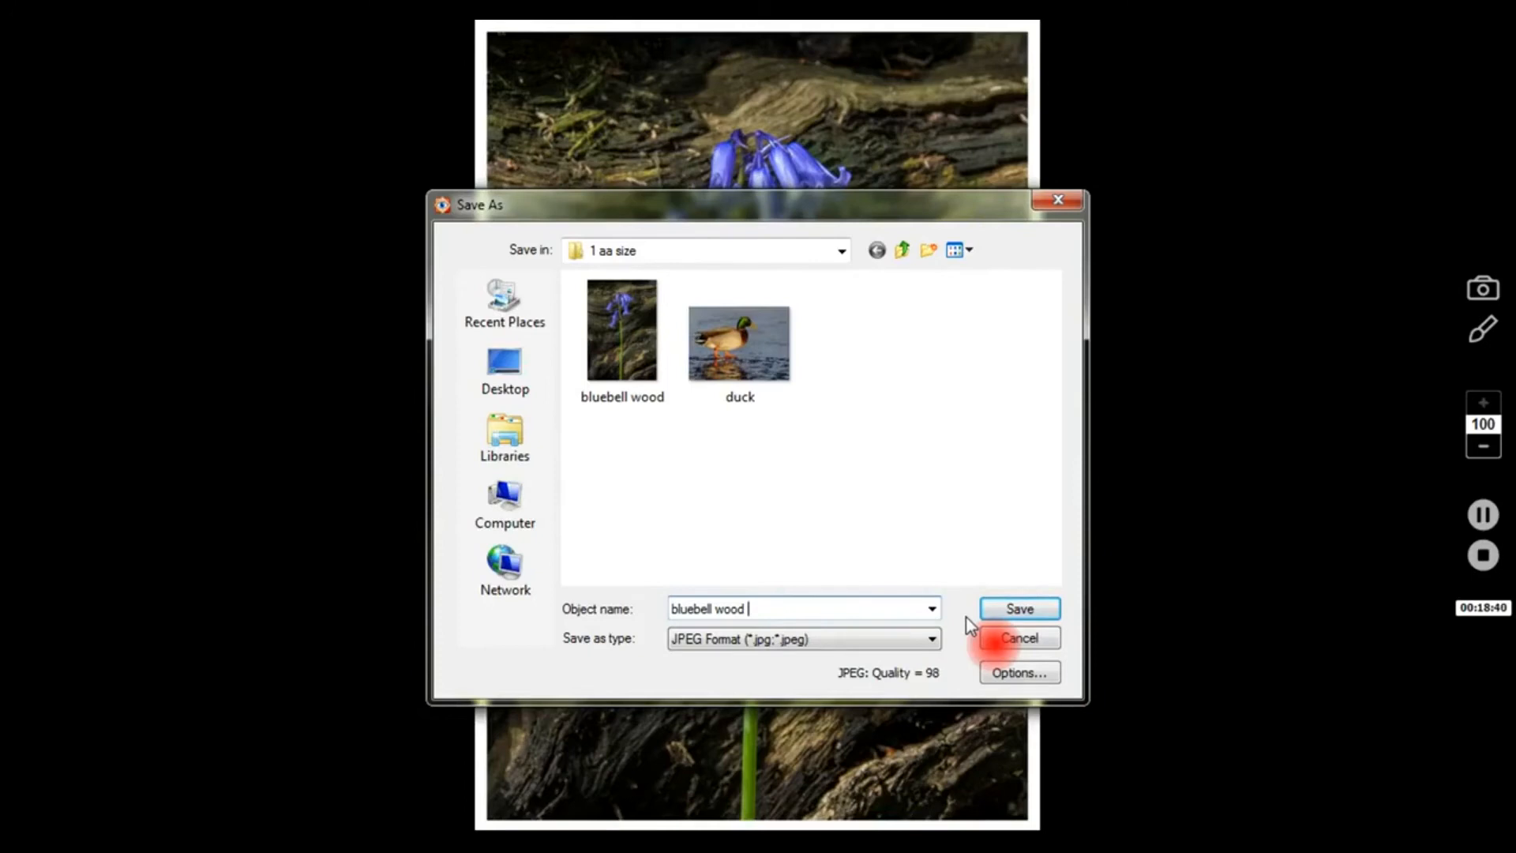
{"action": "type", "text": "16 X12"}
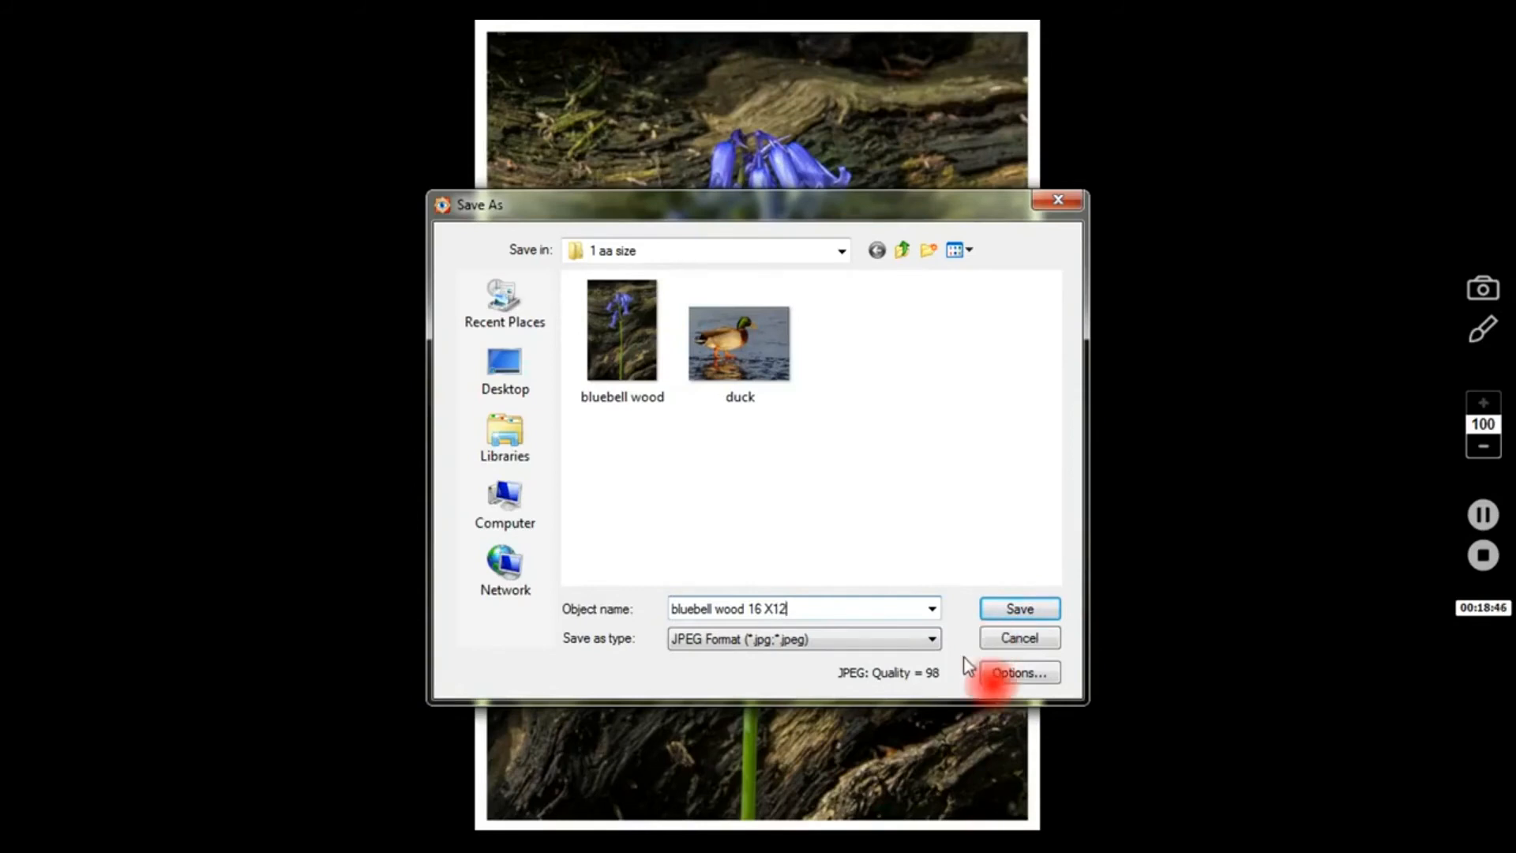
{"action": "left_click", "coordinate": [1002, 606]}
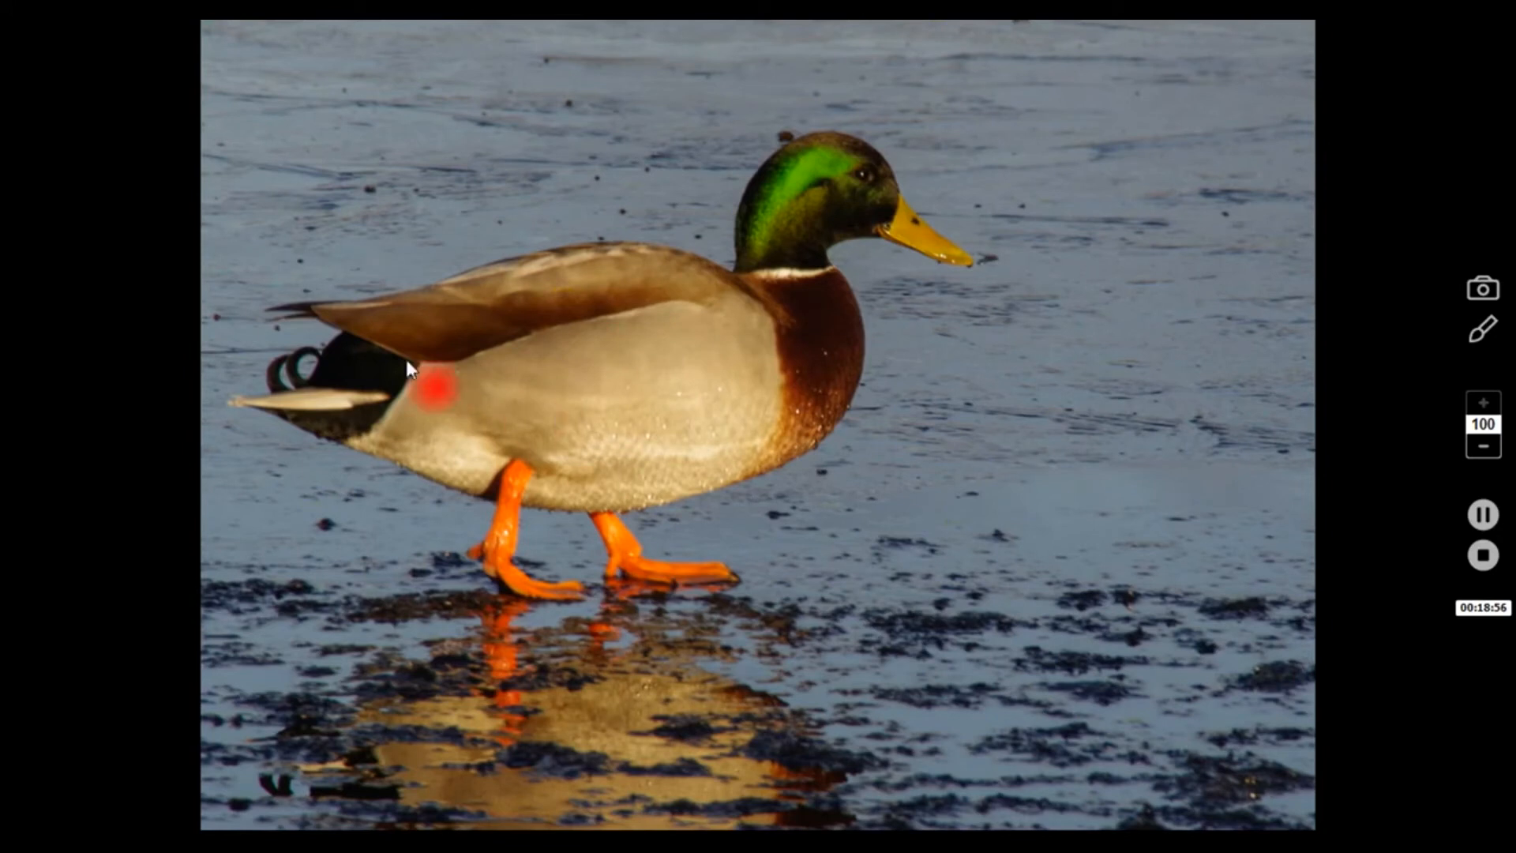
Resize the duck image to a width of 1400 pixels with the aspect ratio preserved and the Lanczos3 filter.
{"action": "mouse_move", "coordinate": [24, 401]}
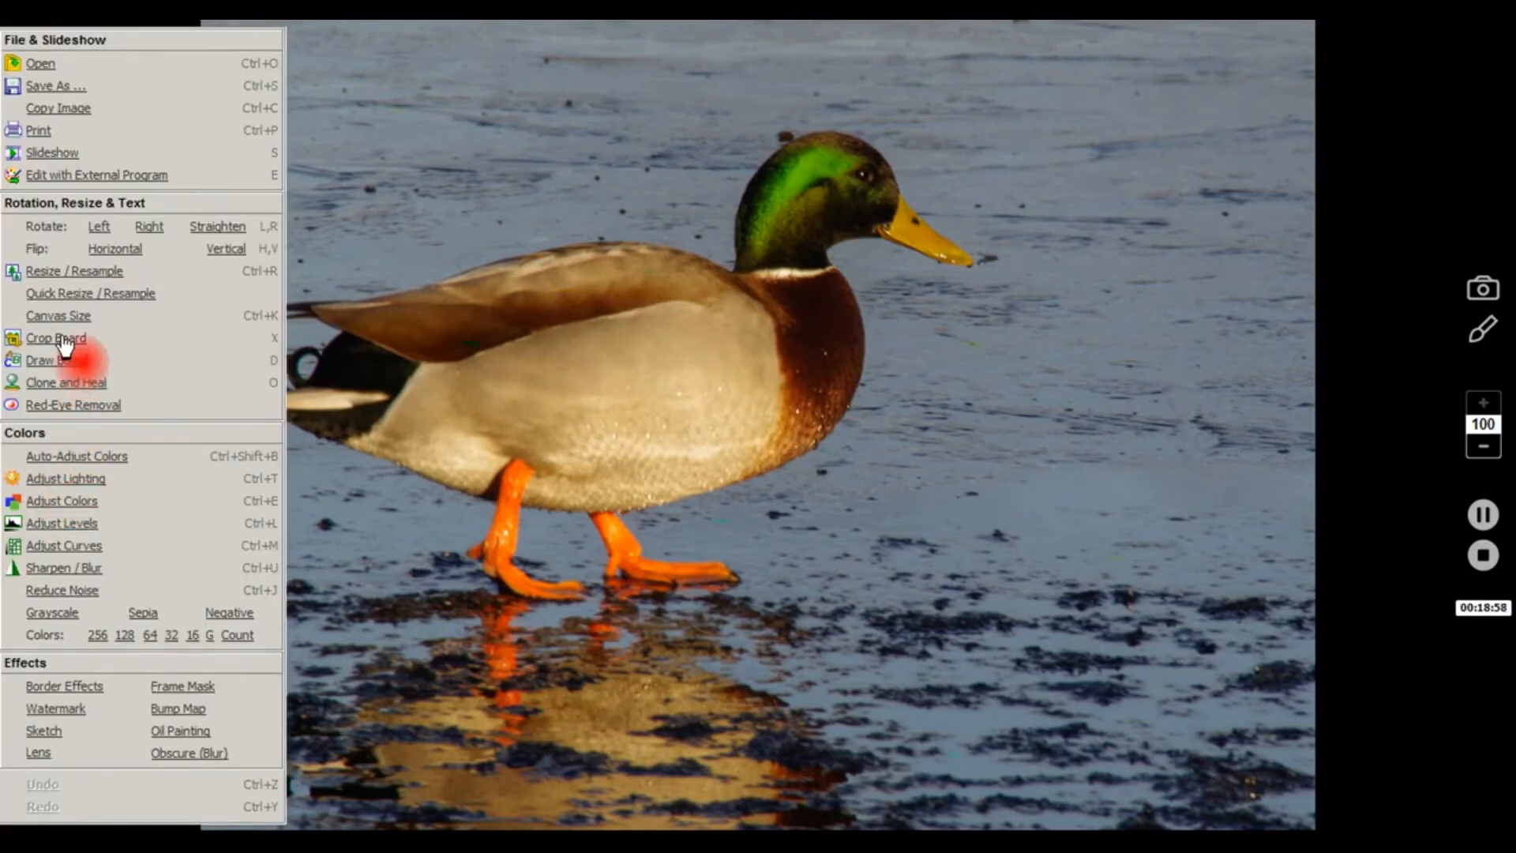
{"action": "left_click", "coordinate": [75, 272]}
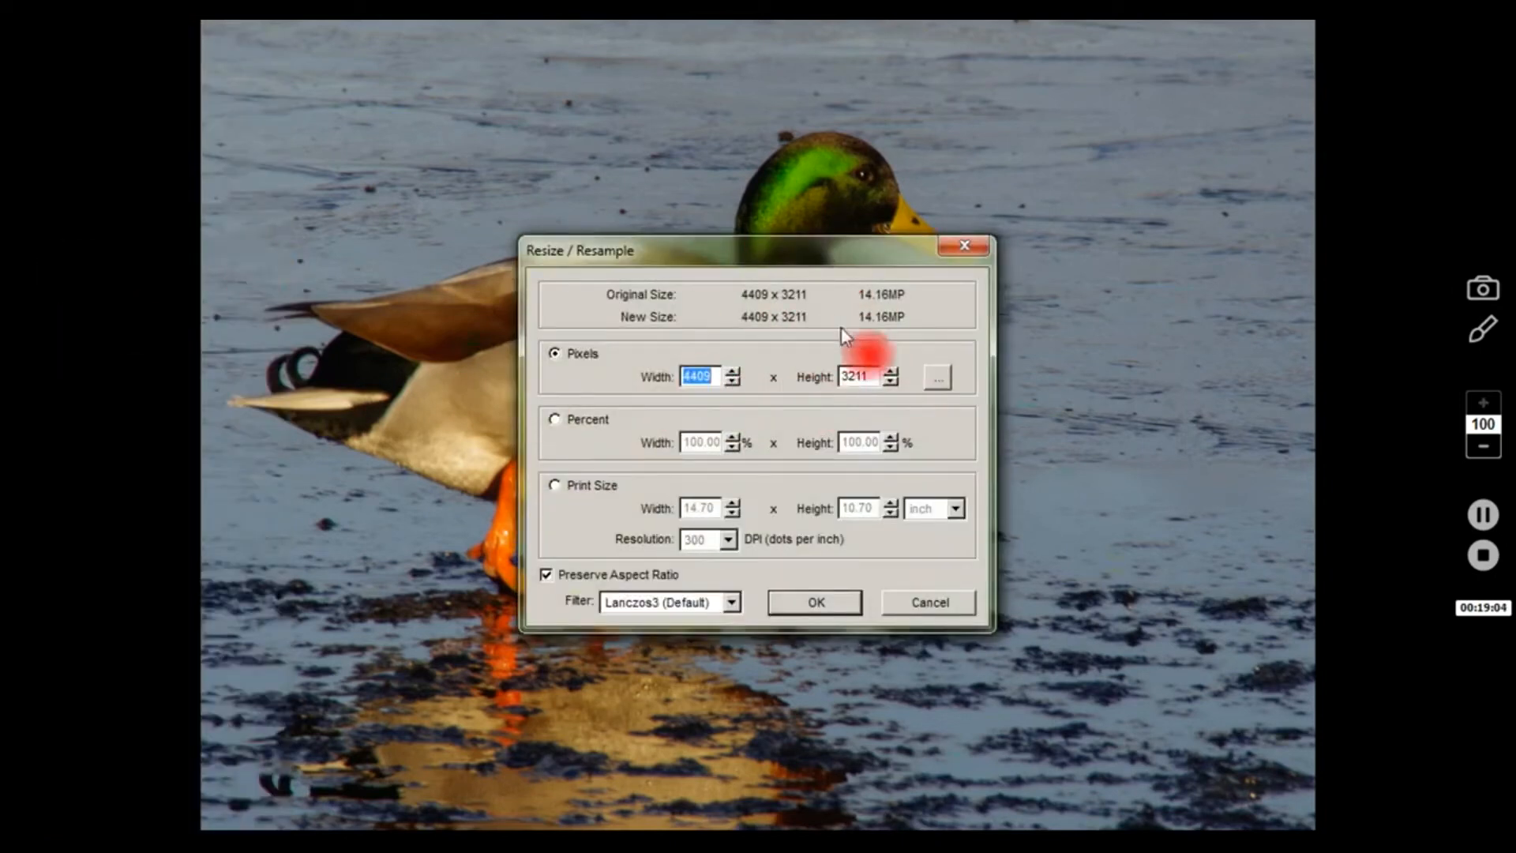
{"action": "left_click", "coordinate": [714, 377]}
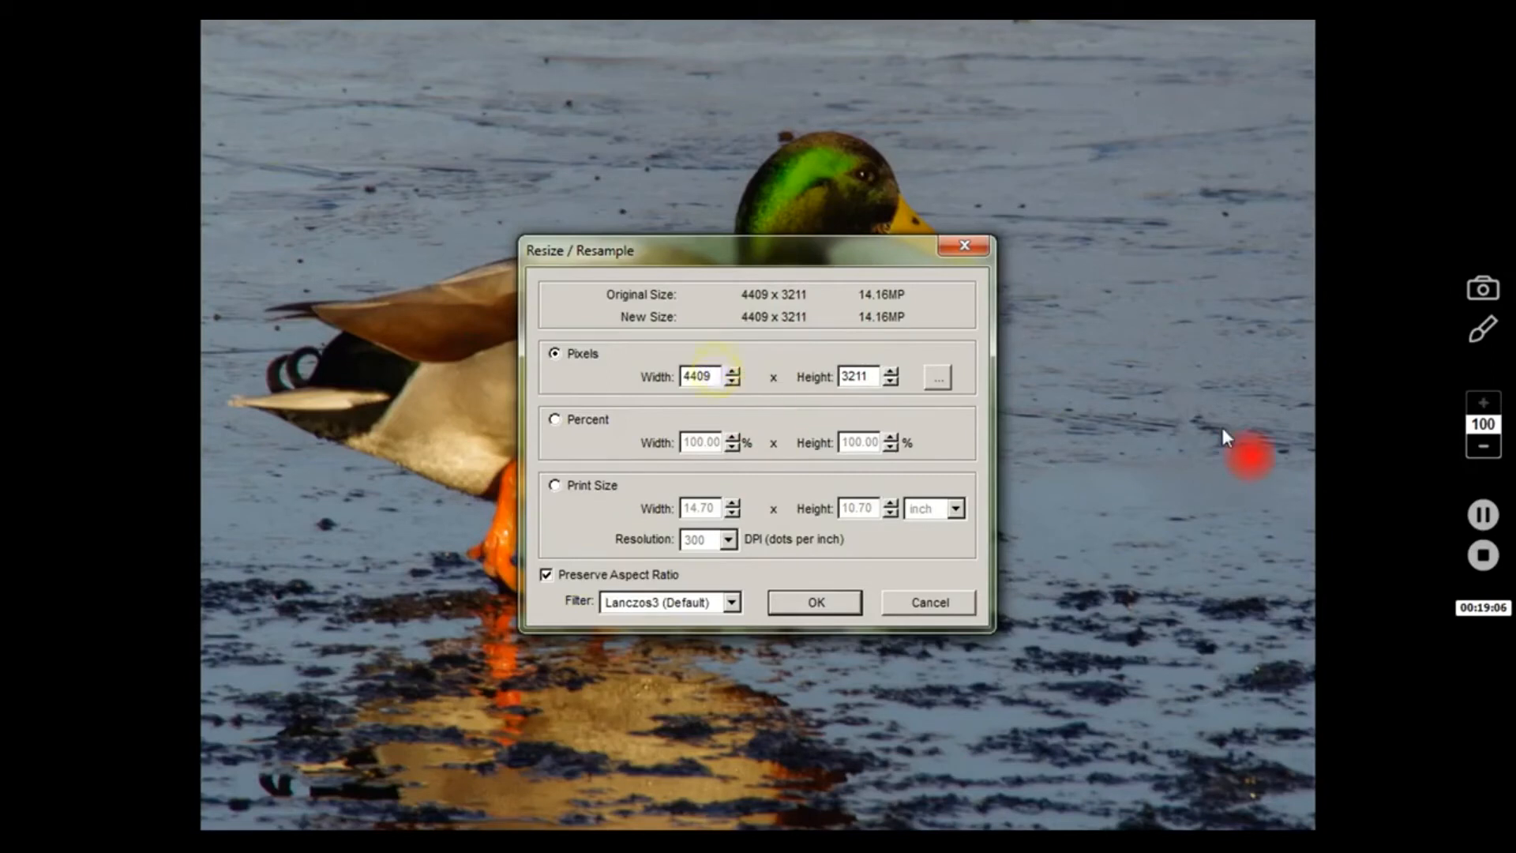
{"action": "key", "text": "BackSpace"}
{"action": "key", "text": "BackSpace"}
{"action": "key", "text": "BackSpace"}
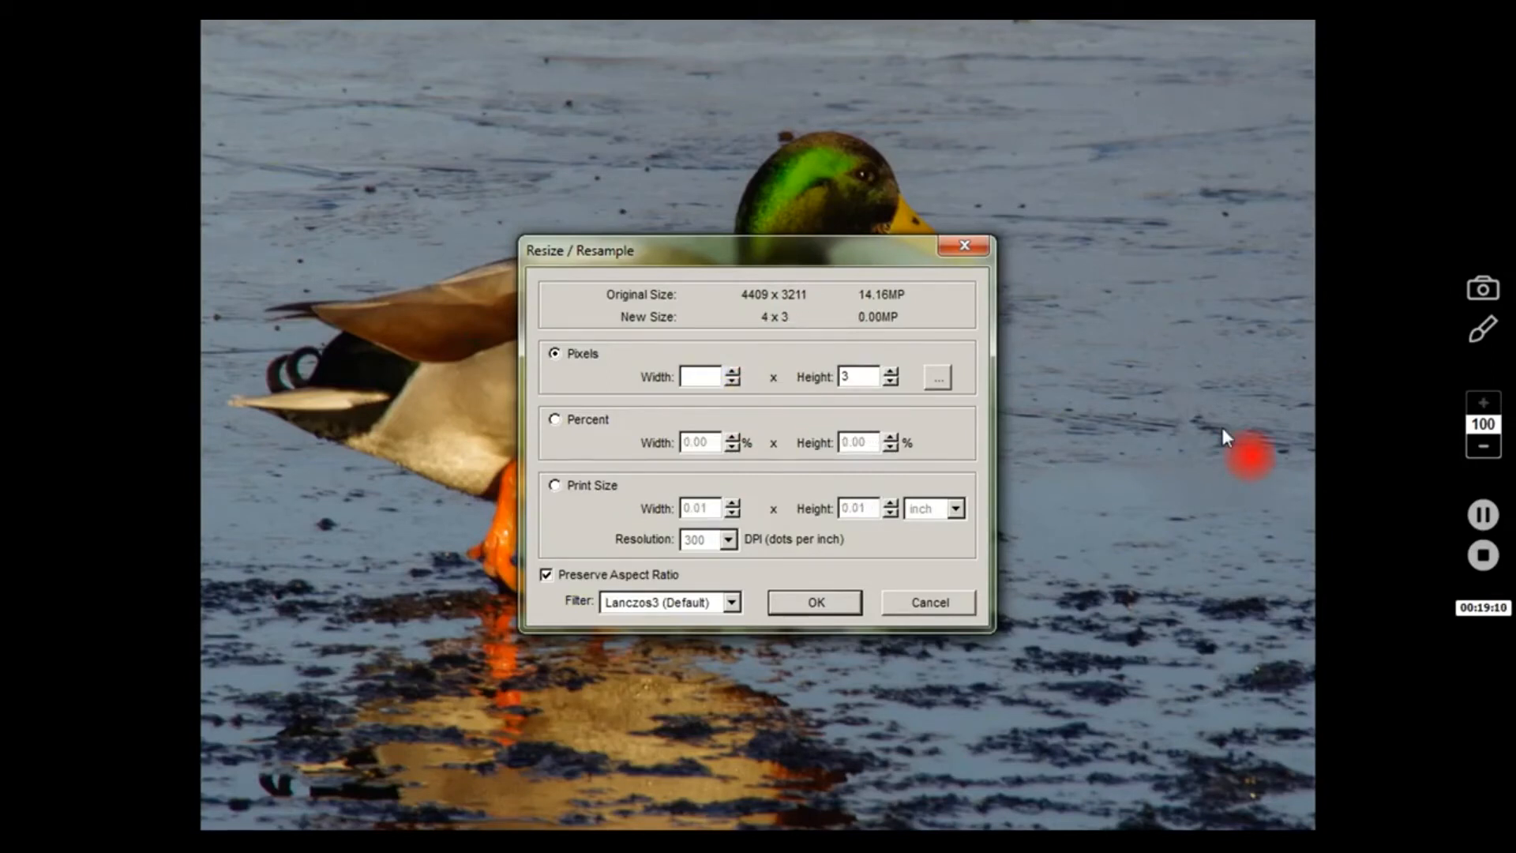
{"action": "type", "text": "1400"}
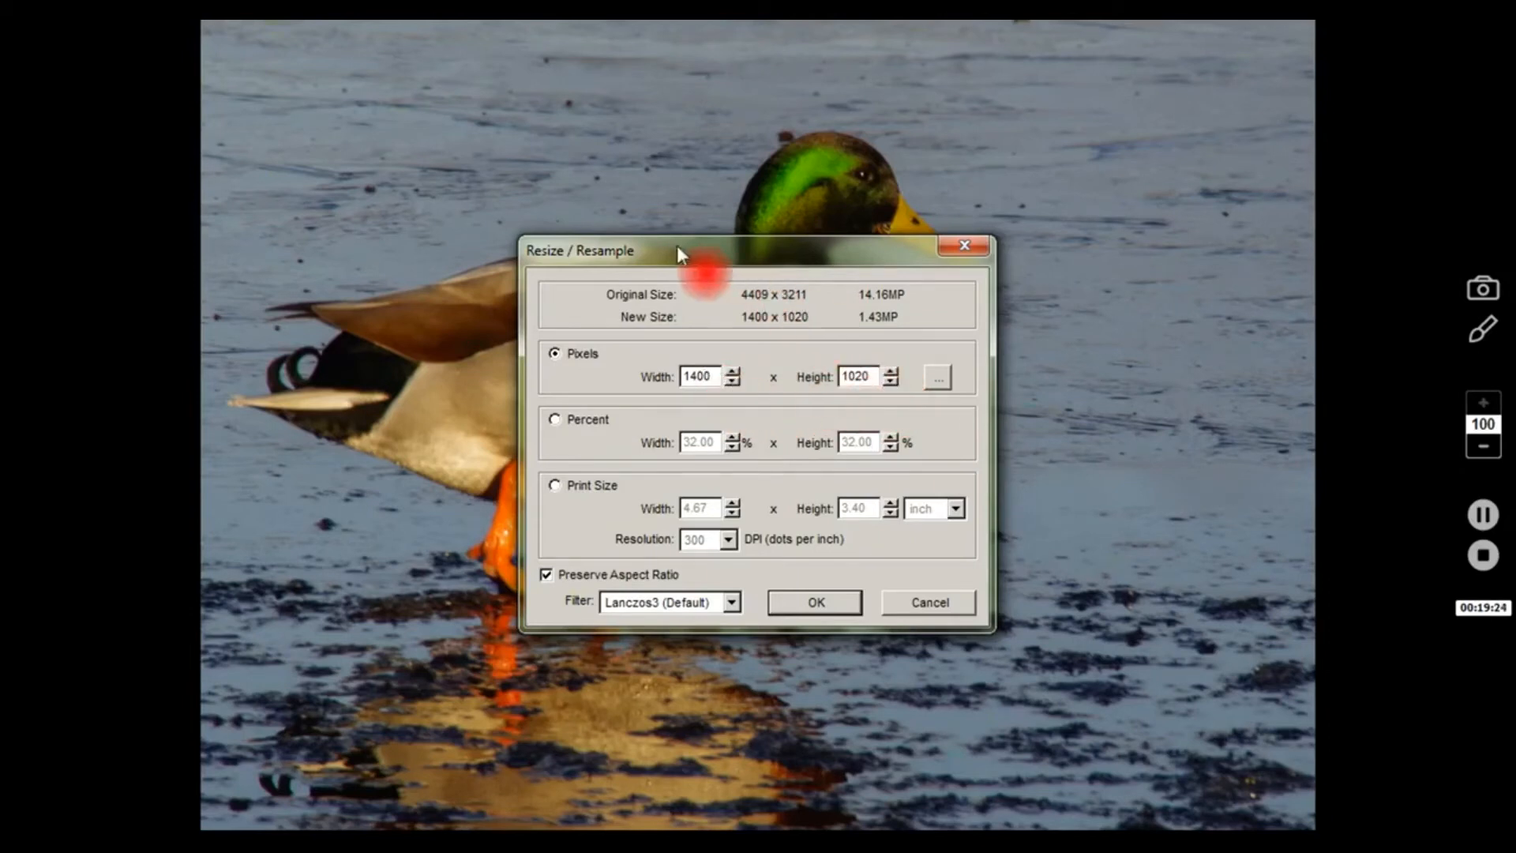
{"action": "left_click", "coordinate": [869, 376]}
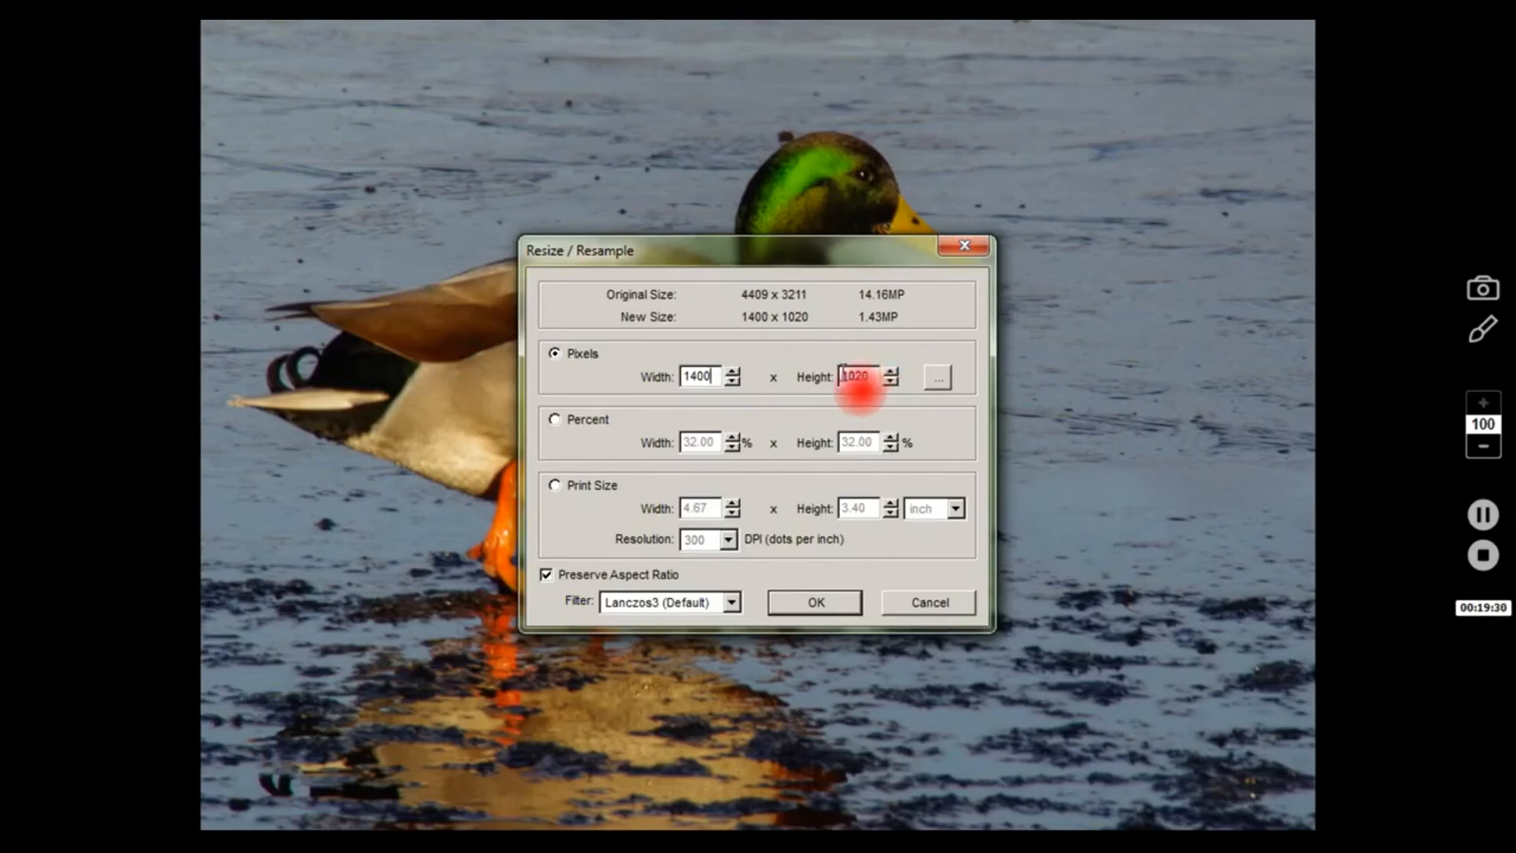
{"action": "left_click", "coordinate": [709, 386]}
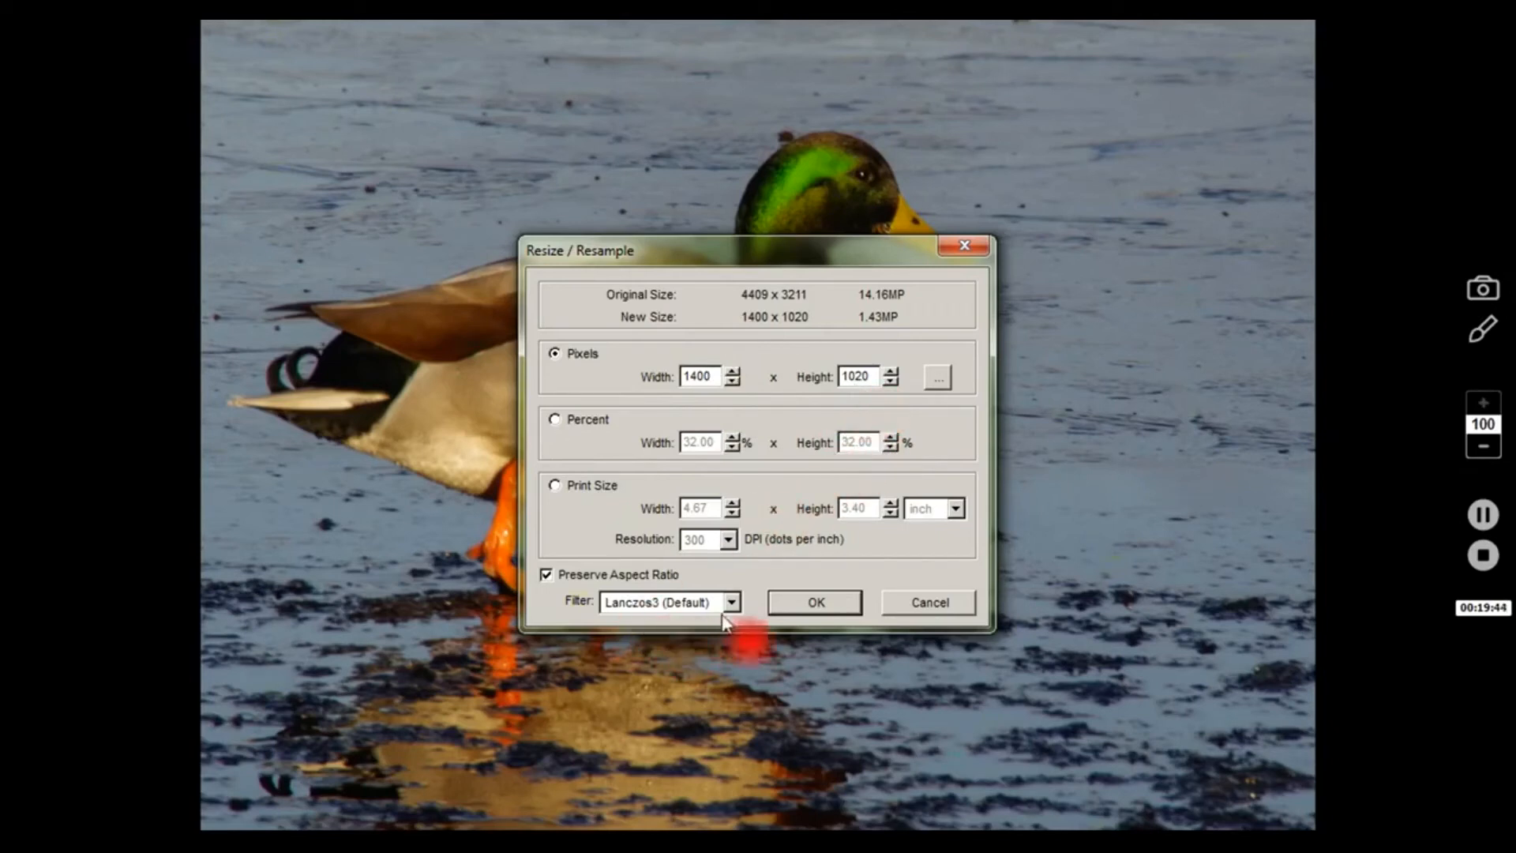
{"action": "left_click", "coordinate": [798, 604]}
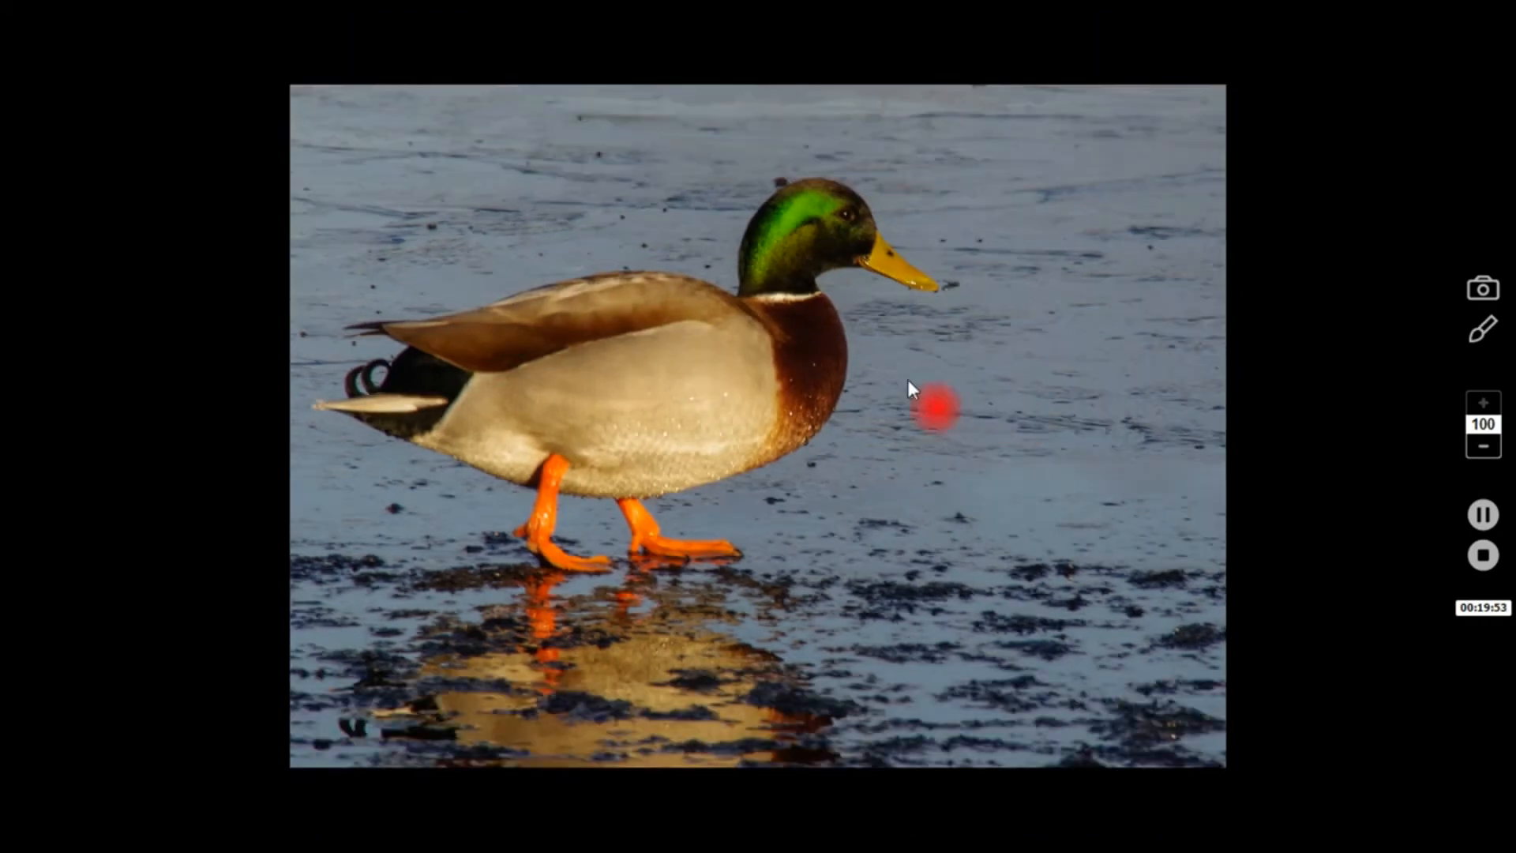
Close the resized duck image and save its changes as a JPEG named "duck DPI" in the "1 aa size" folder.
{"action": "double_click", "coordinate": [736, 369]}
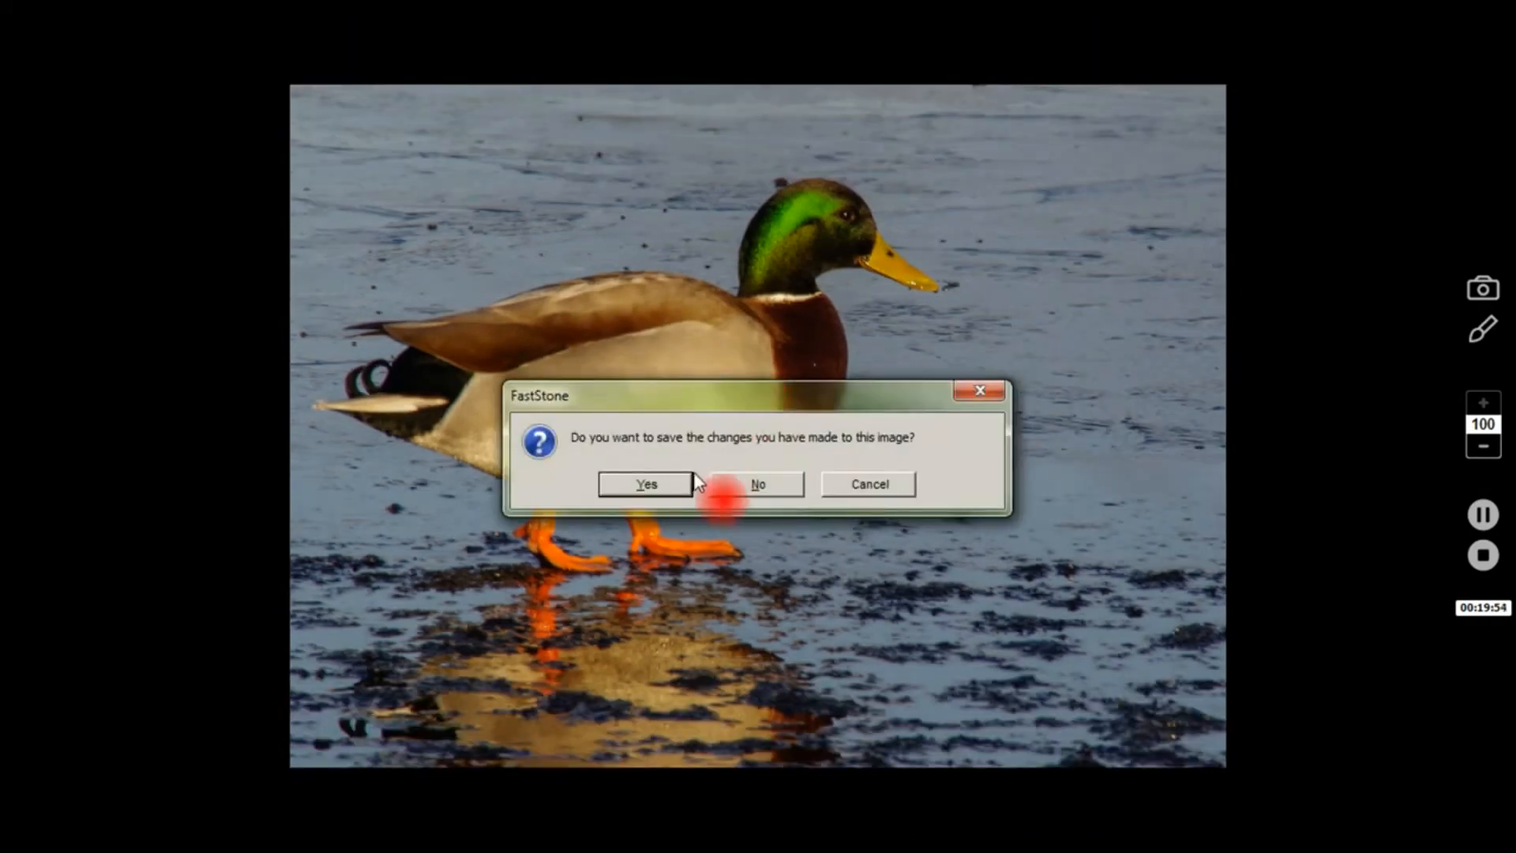
{"action": "left_click", "coordinate": [667, 485]}
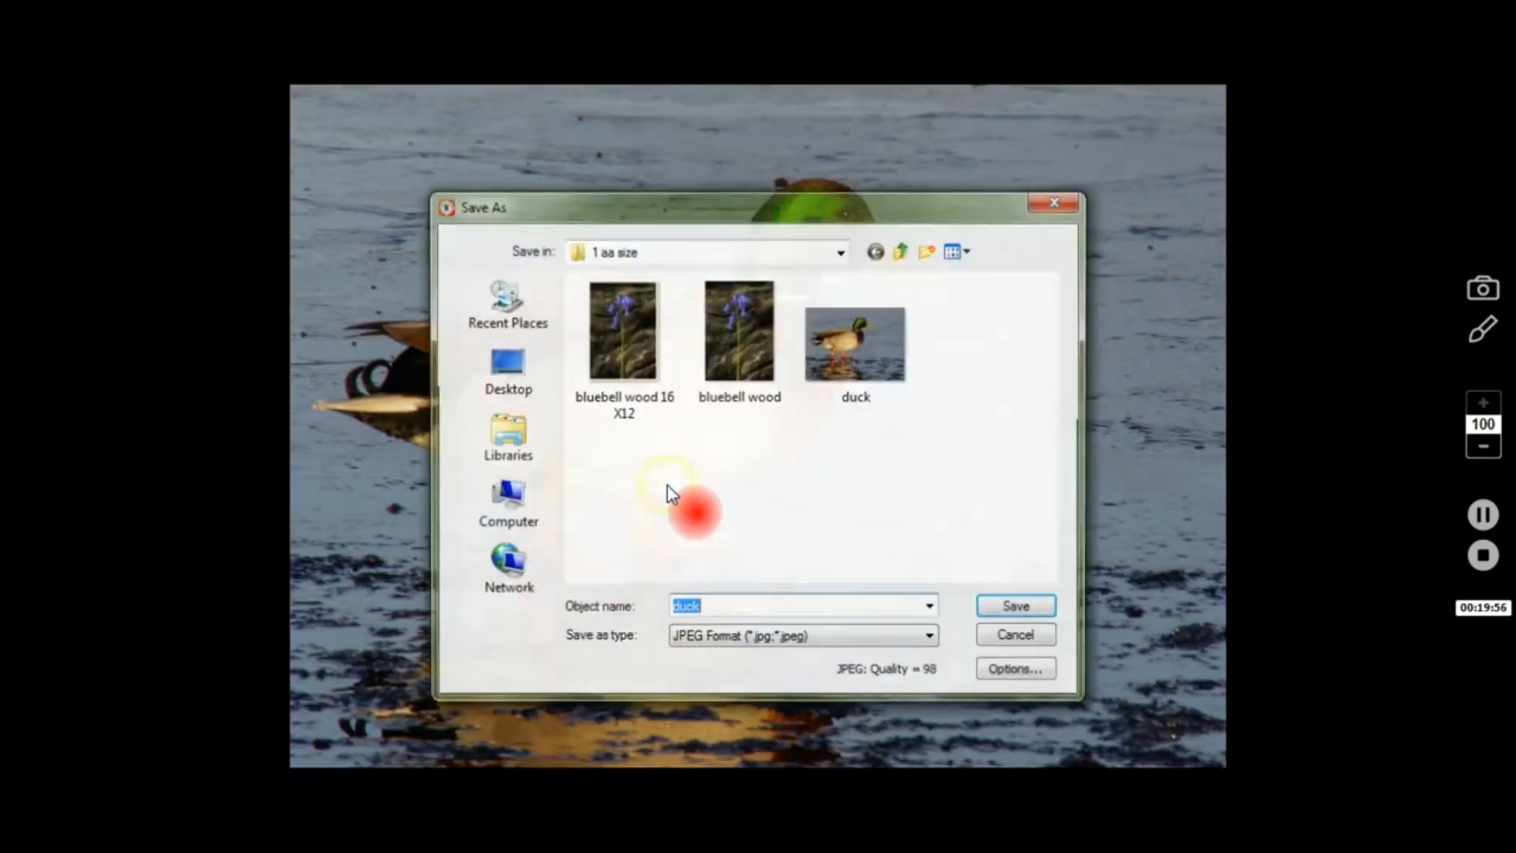
{"action": "left_click", "coordinate": [707, 608]}
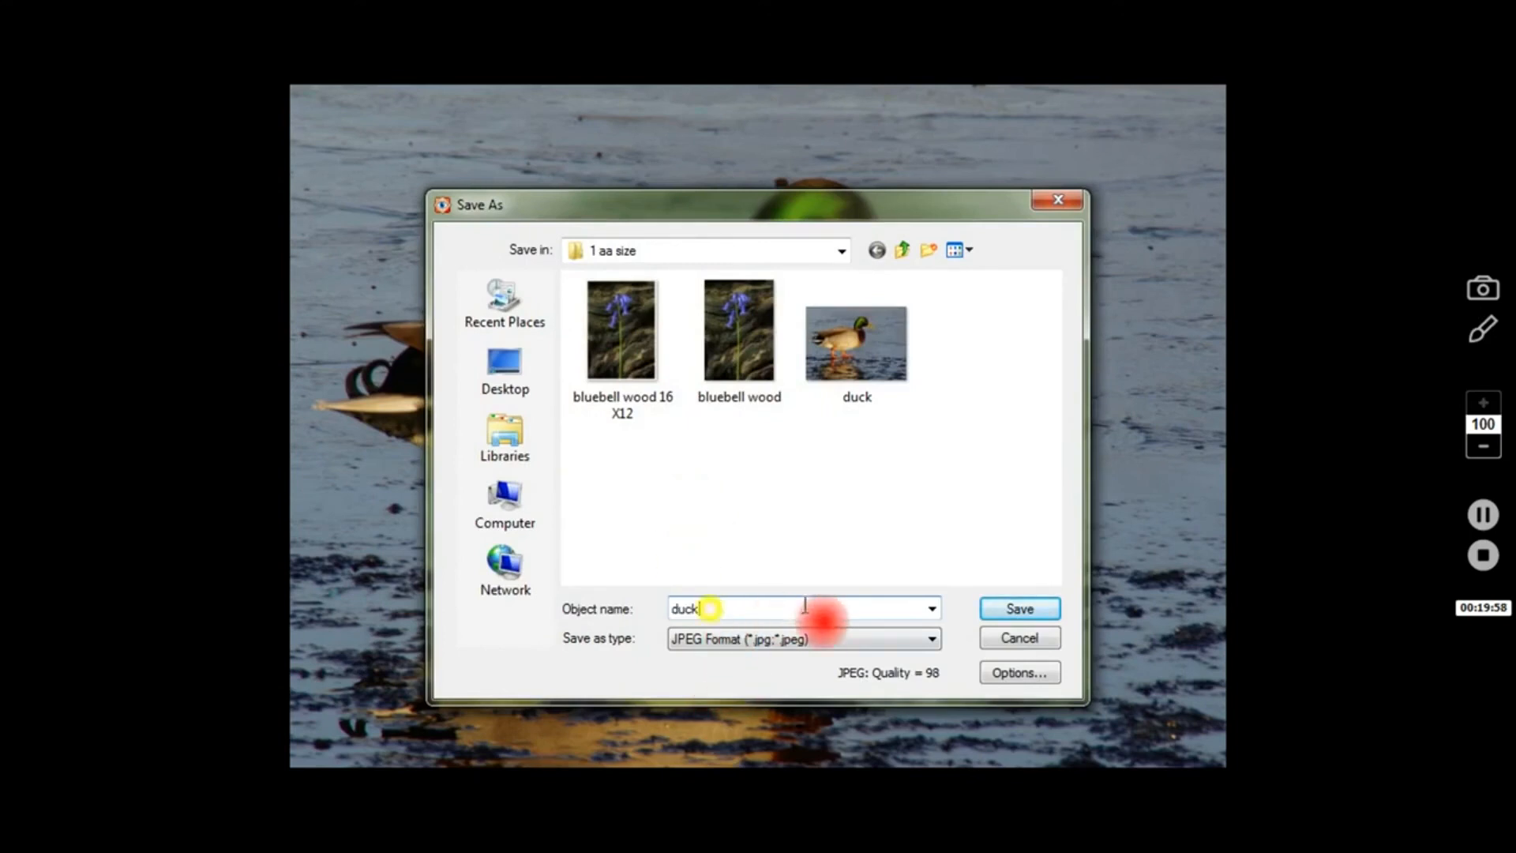
{"action": "type", "text": "DPI"}
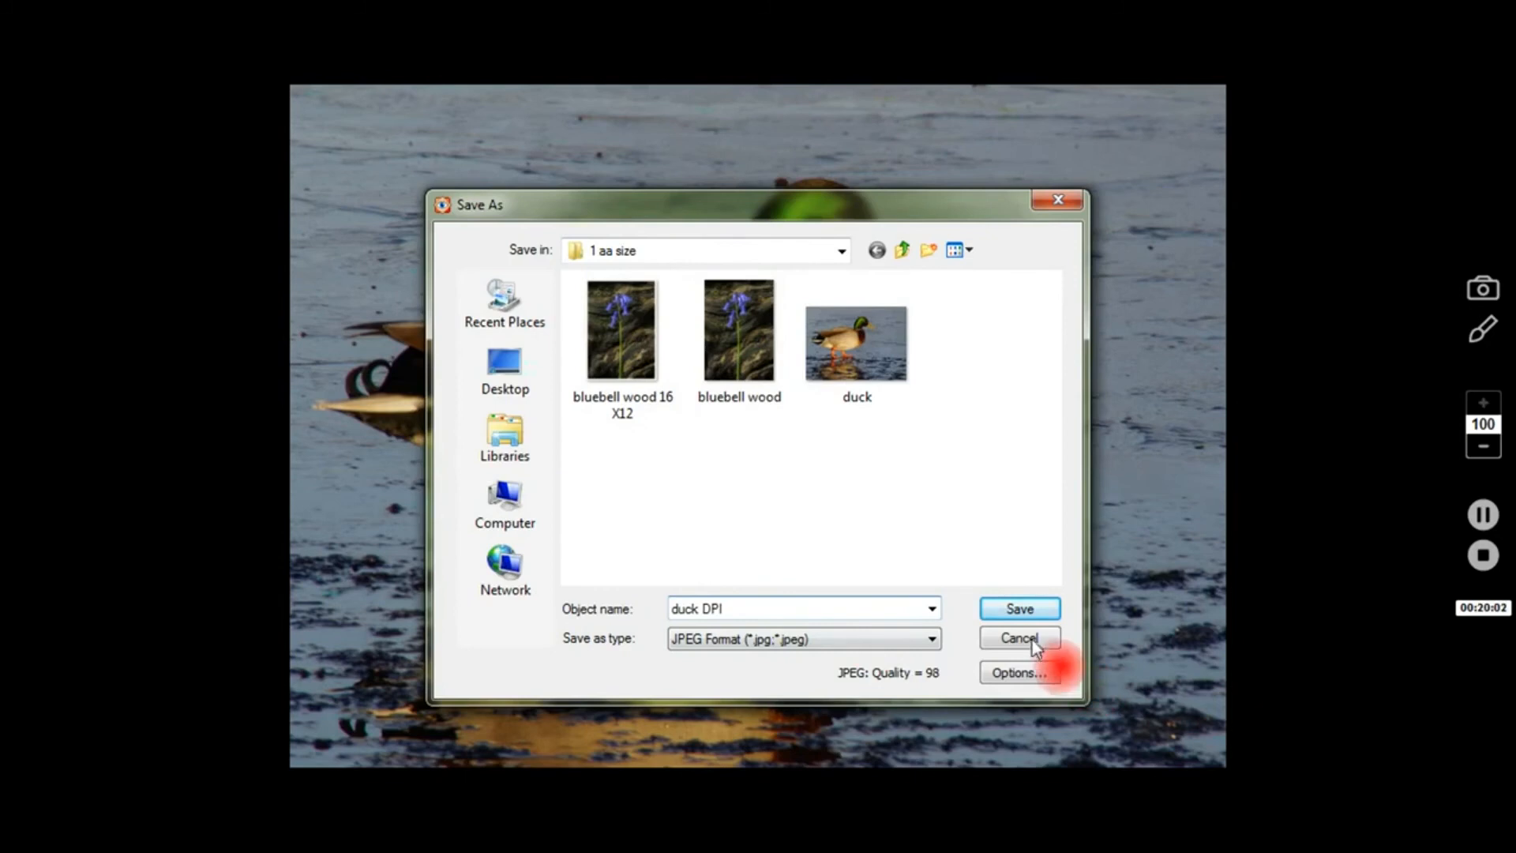
{"action": "left_click", "coordinate": [1016, 613]}
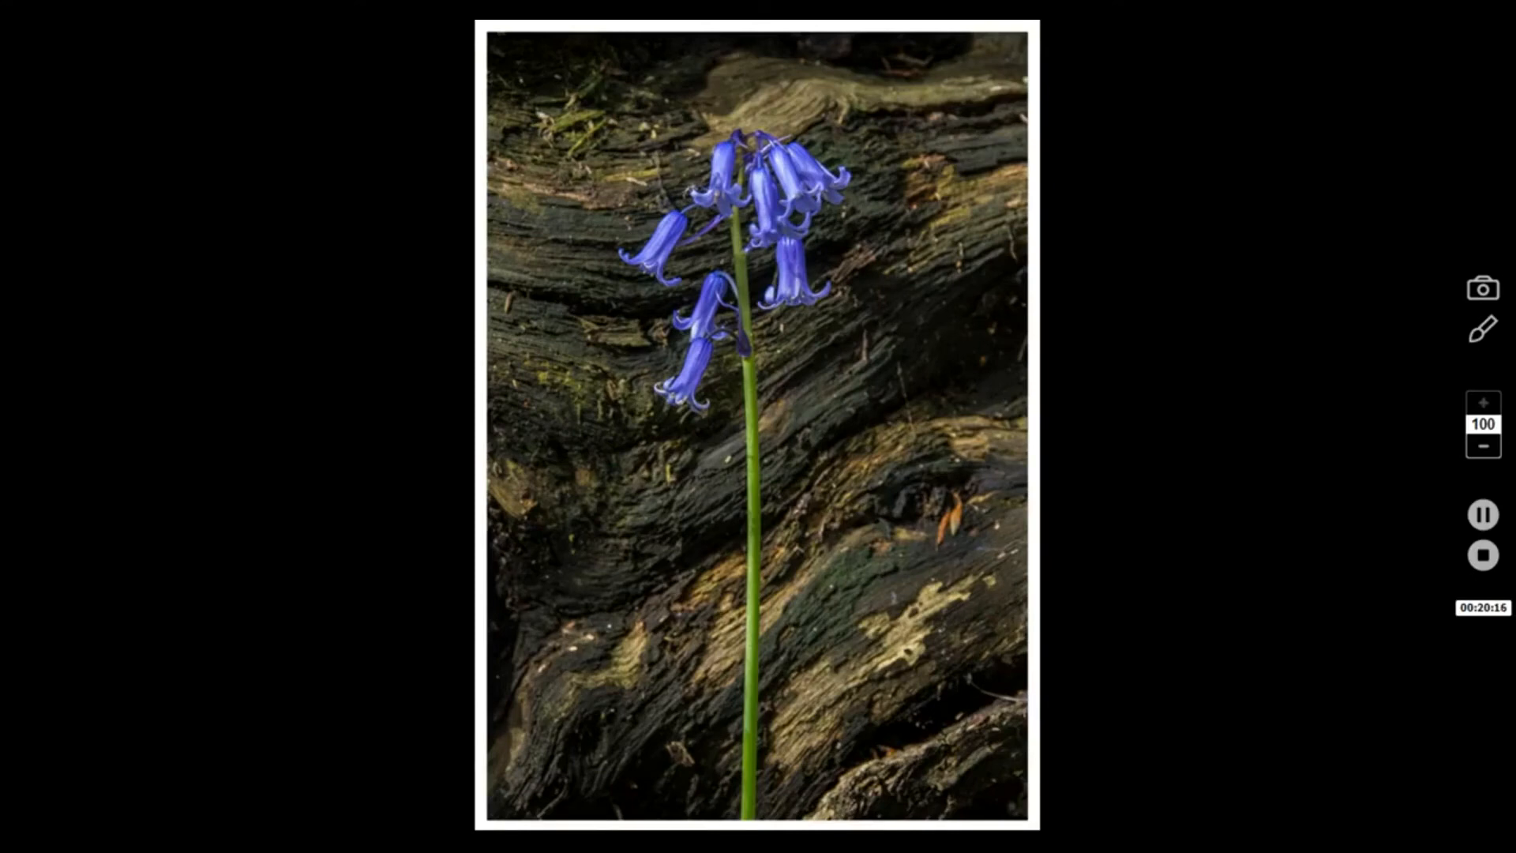
Leave the full-screen bluebell image and enlarge the file thumbnails in the "1 aa size" folder.
{"action": "key", "text": "Escape"}
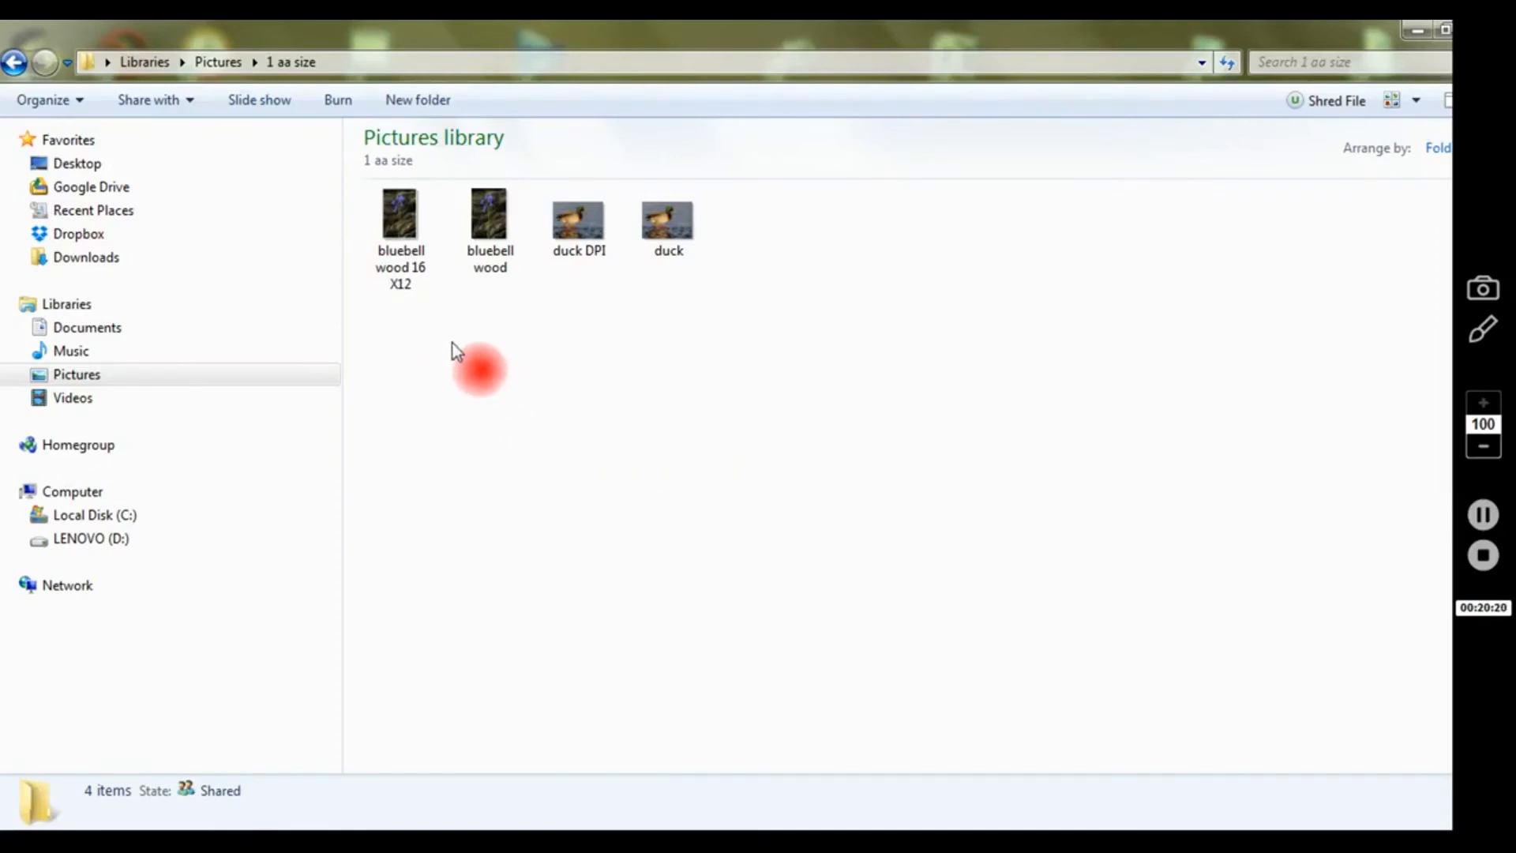
{"action": "mouse_move", "coordinate": [395, 229]}
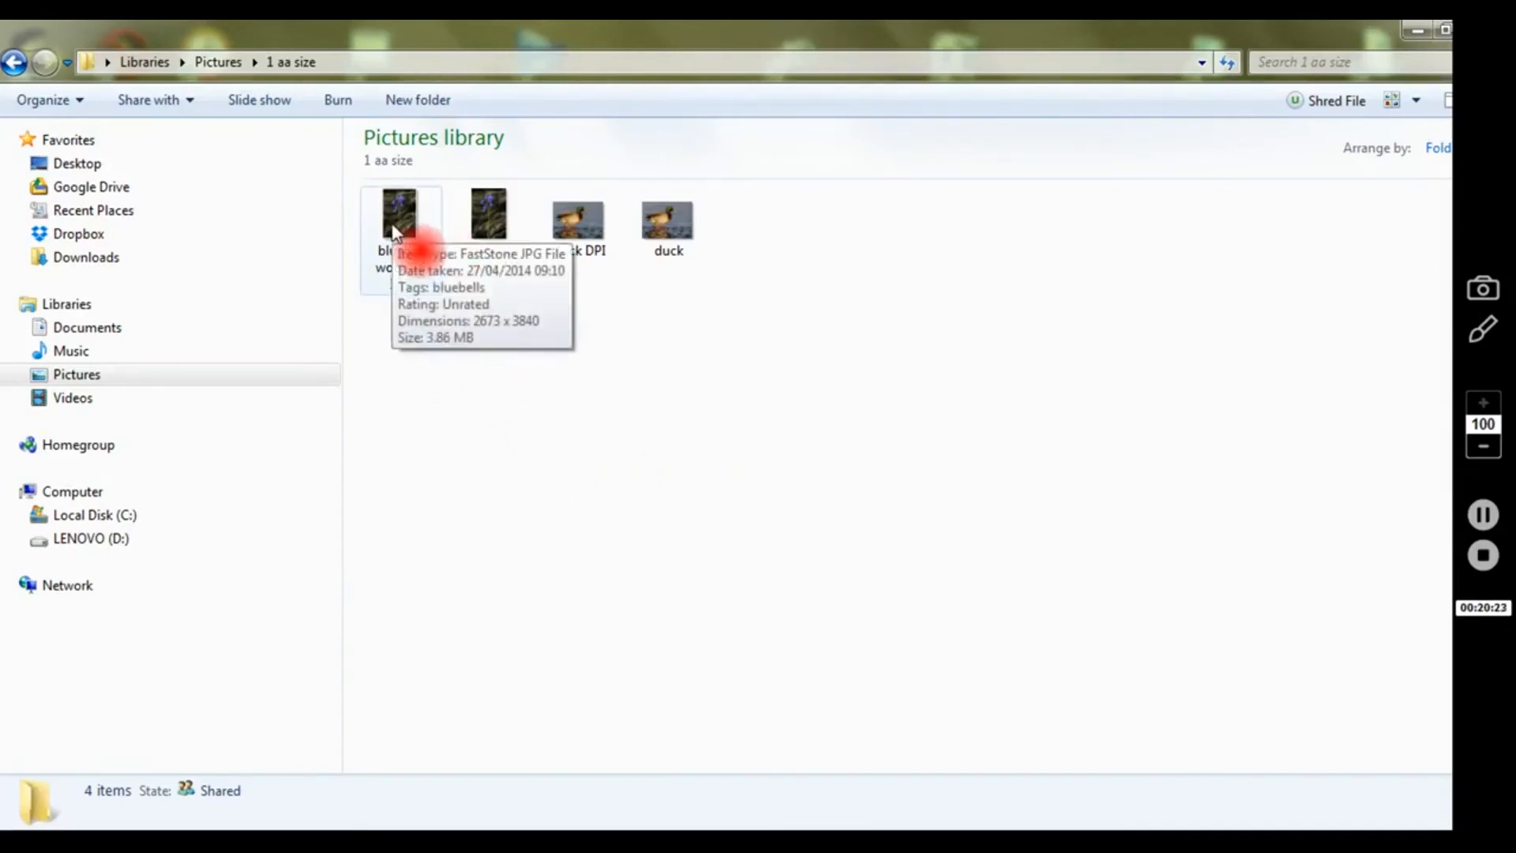
{"action": "left_click", "coordinate": [1416, 103]}
{"action": "left_click", "coordinate": [1398, 42]}
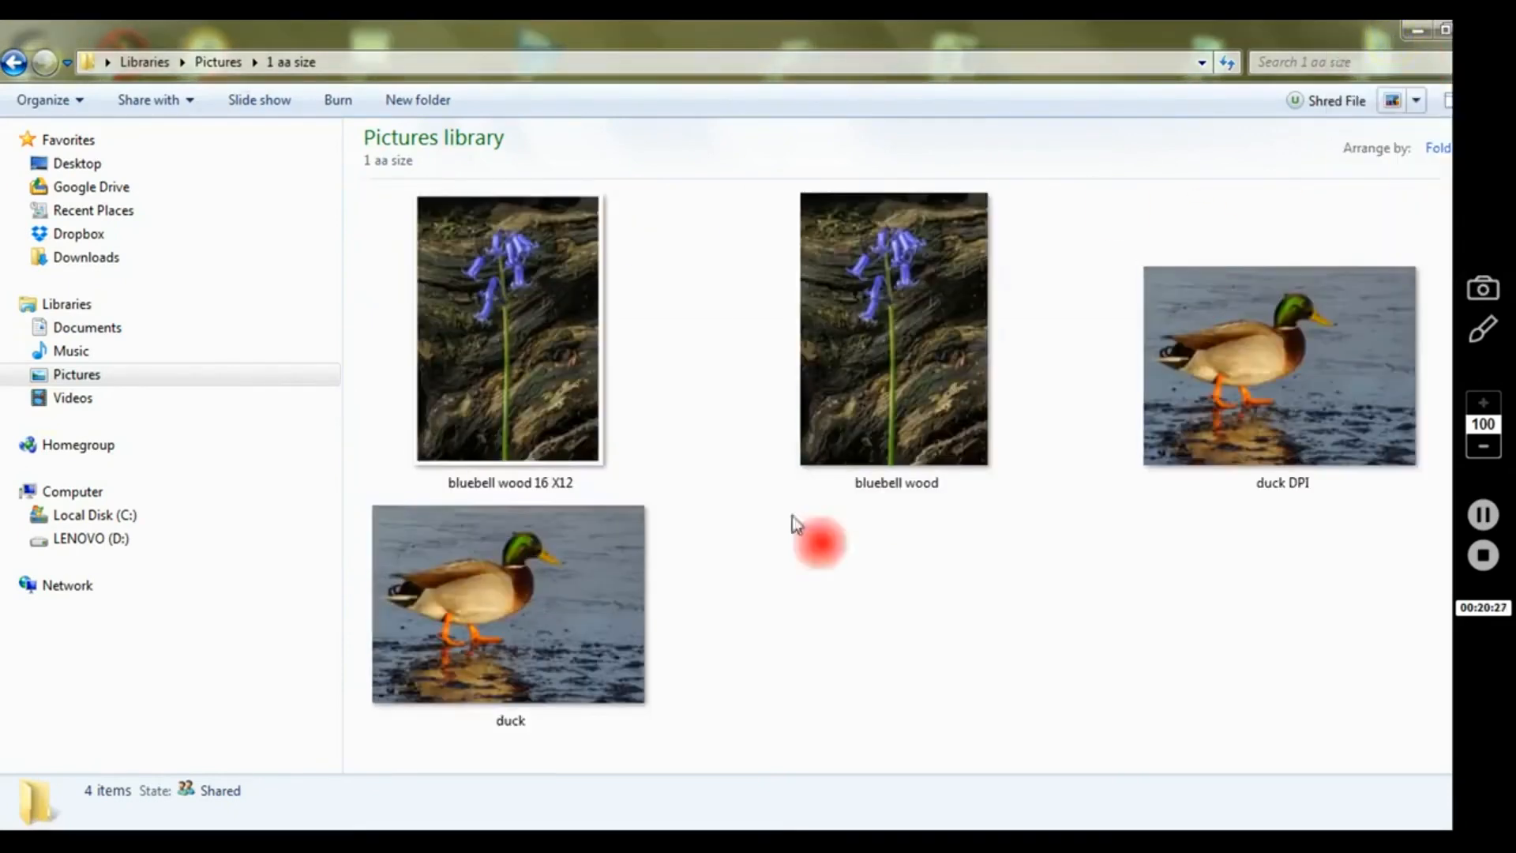
Check the pixel dimensions and file sizes of the "duck DPI" and "bluebell wood 16 X12" images.
{"action": "mouse_move", "coordinate": [606, 490]}
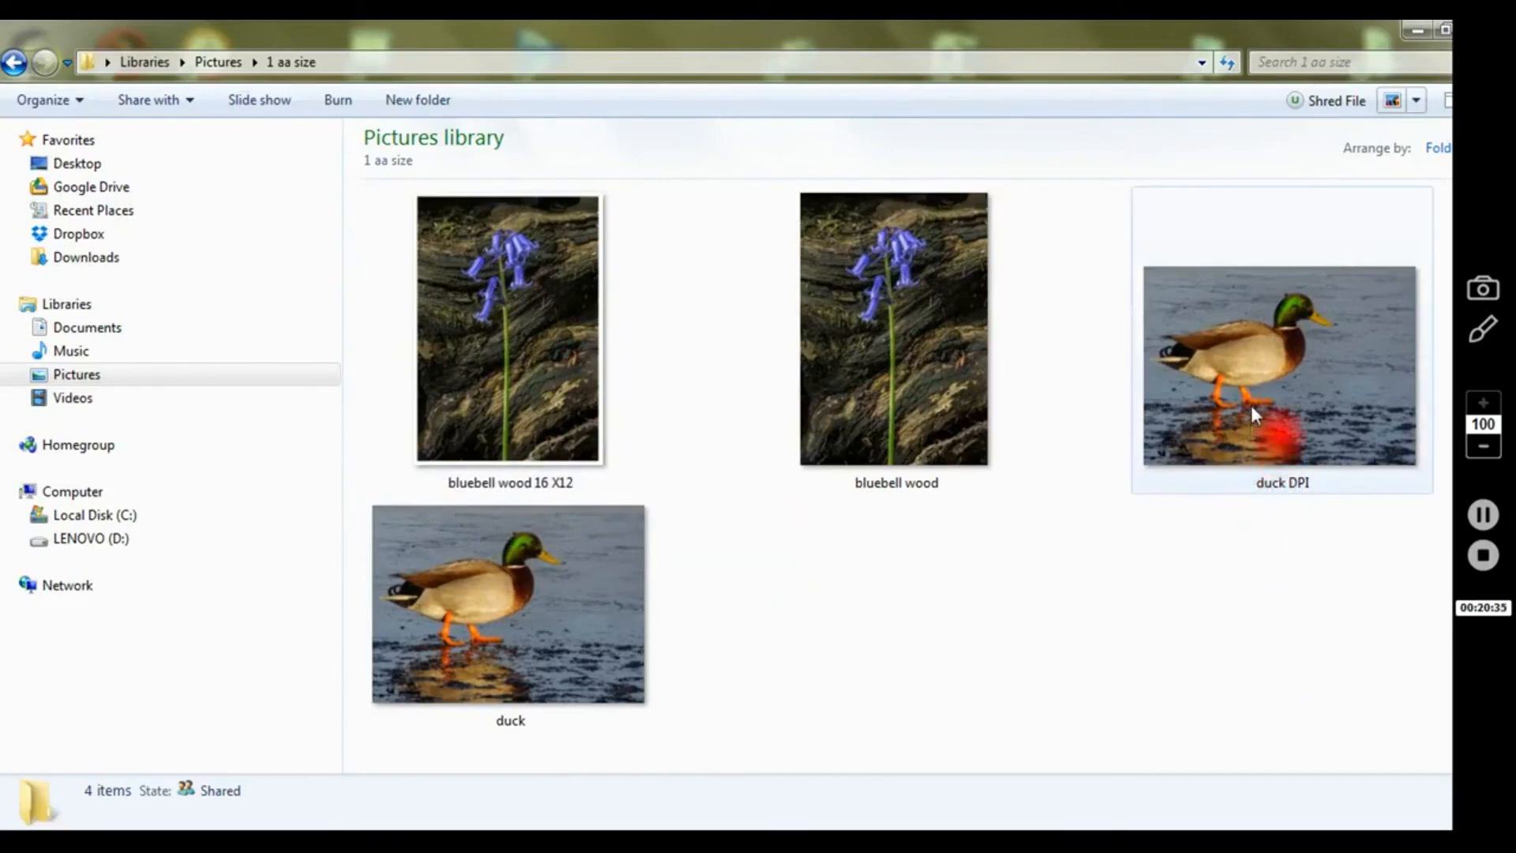
{"action": "mouse_move", "coordinate": [1251, 409]}
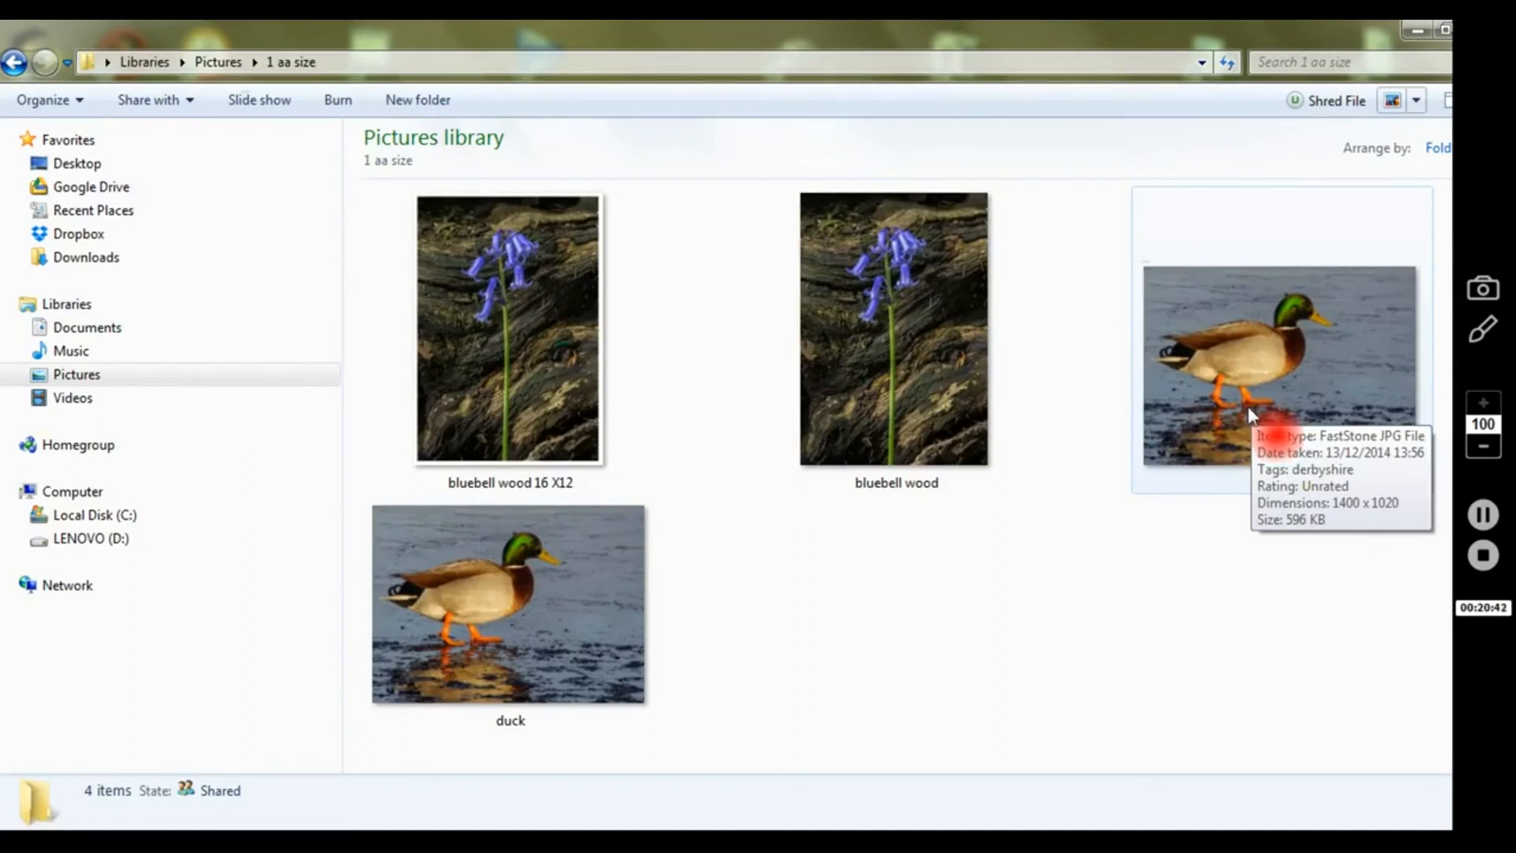
{"action": "mouse_move", "coordinate": [530, 633]}
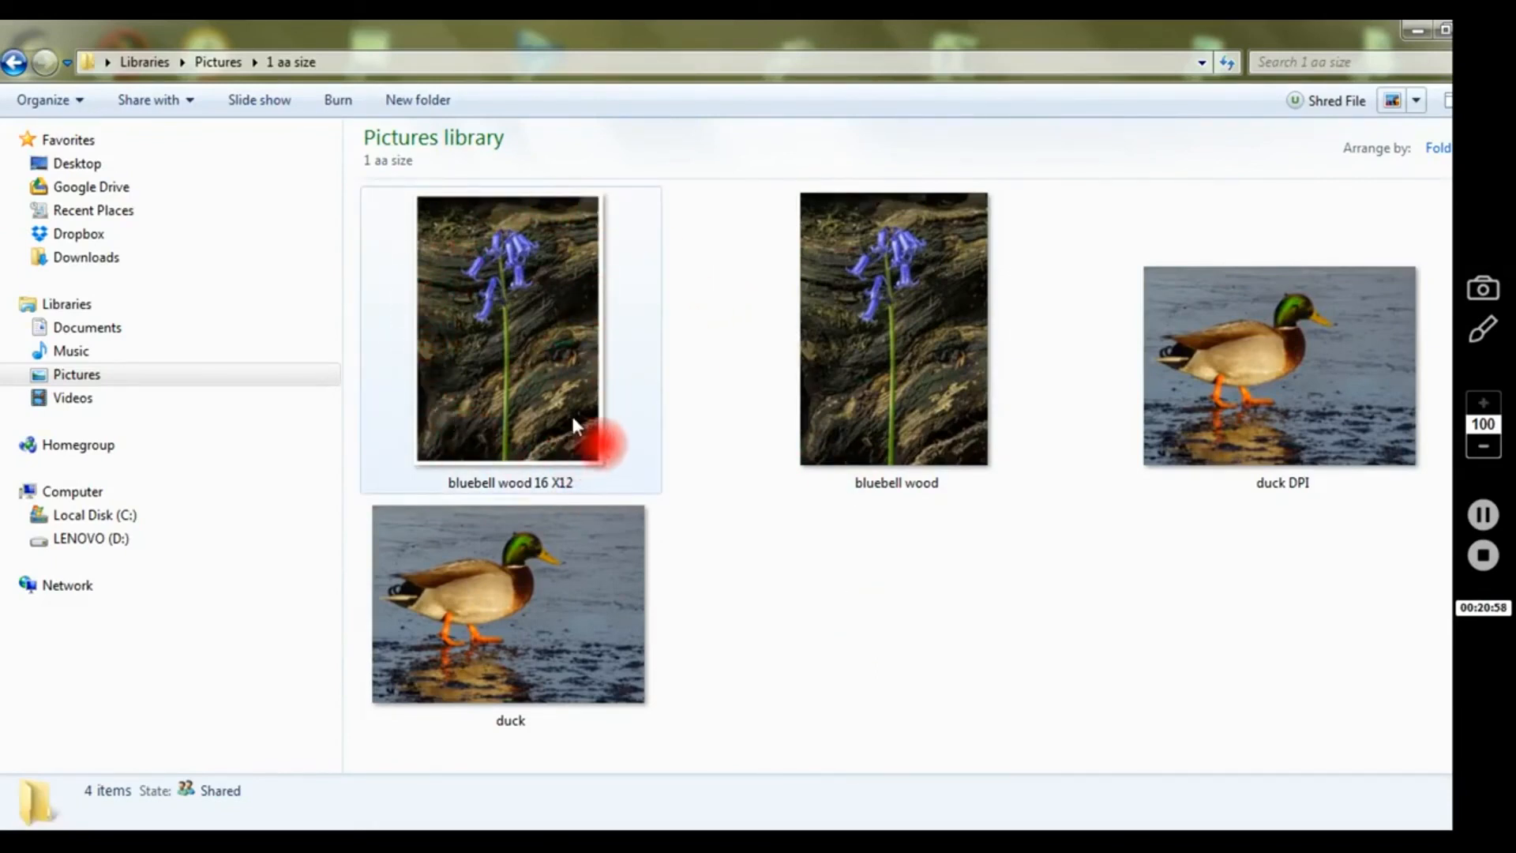
{"action": "mouse_move", "coordinate": [572, 420]}
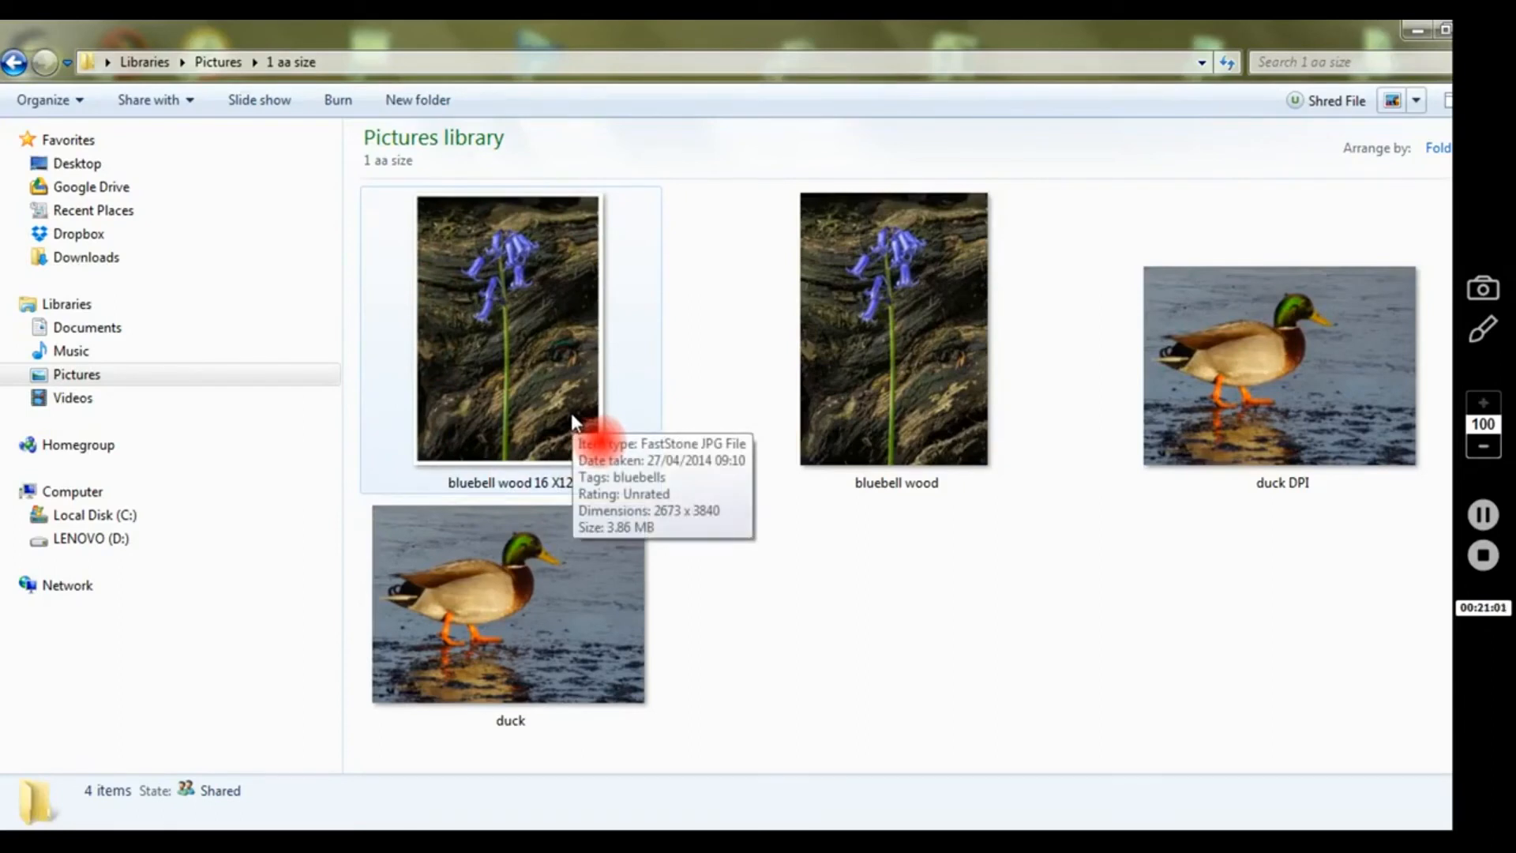